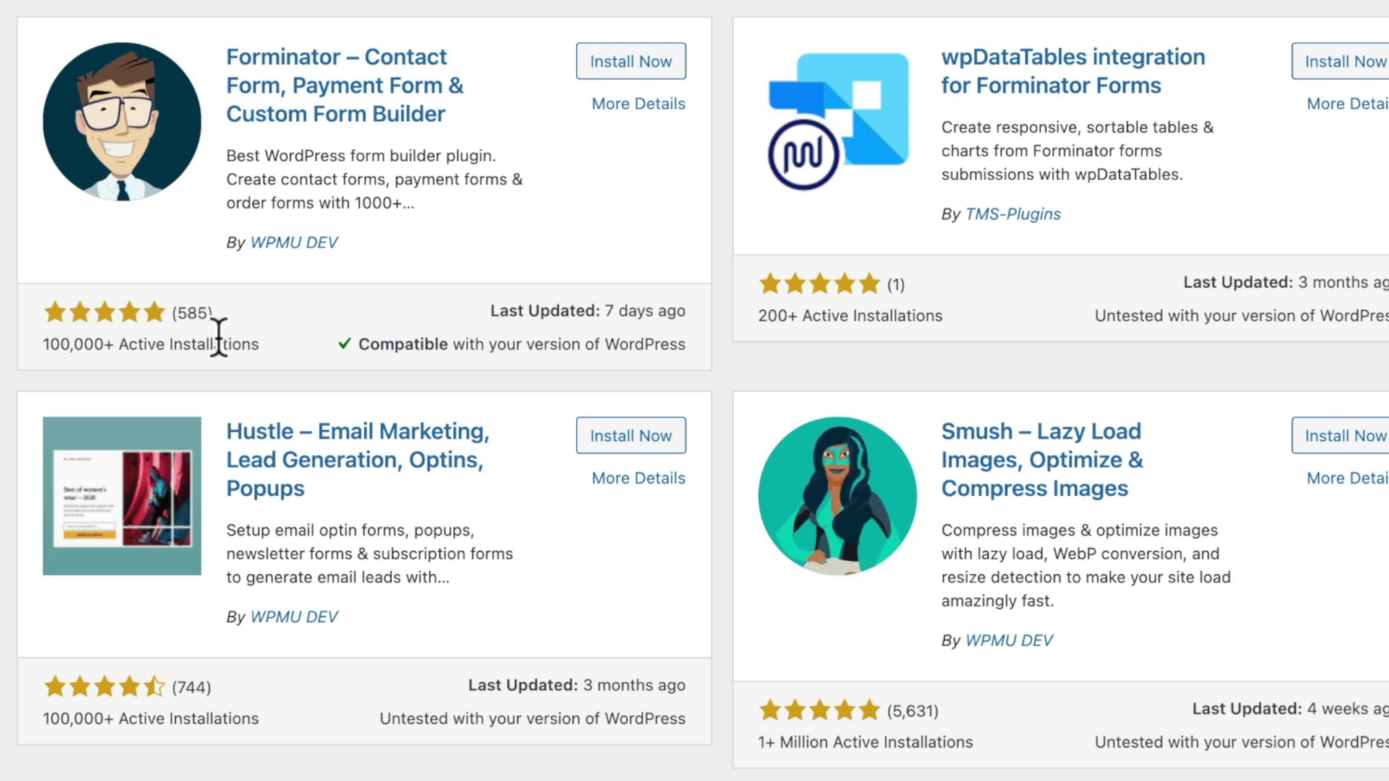
# Activate the newly installed Forminator plugin
pyautogui.click(631, 69)
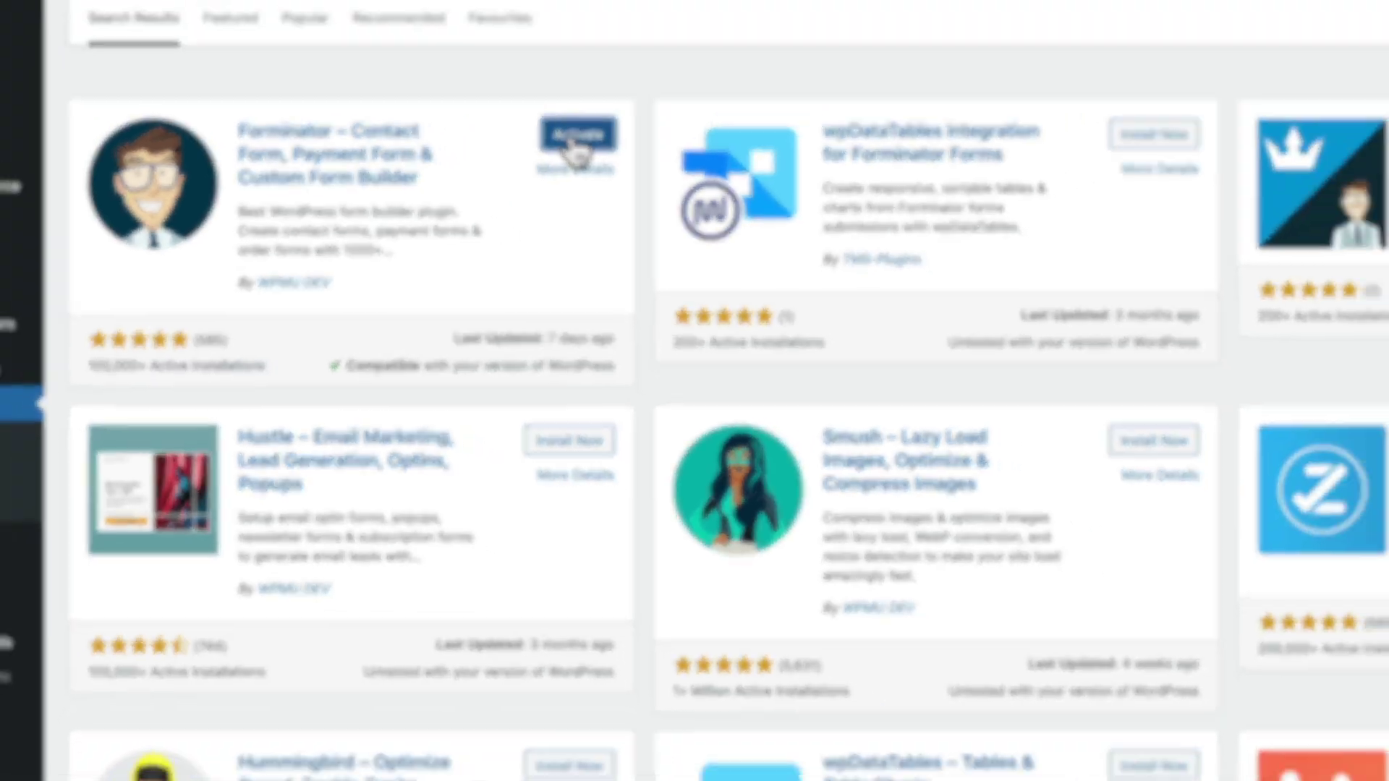
# Activate Forminator and go to its Dashboard
pyautogui.click(648, 63)
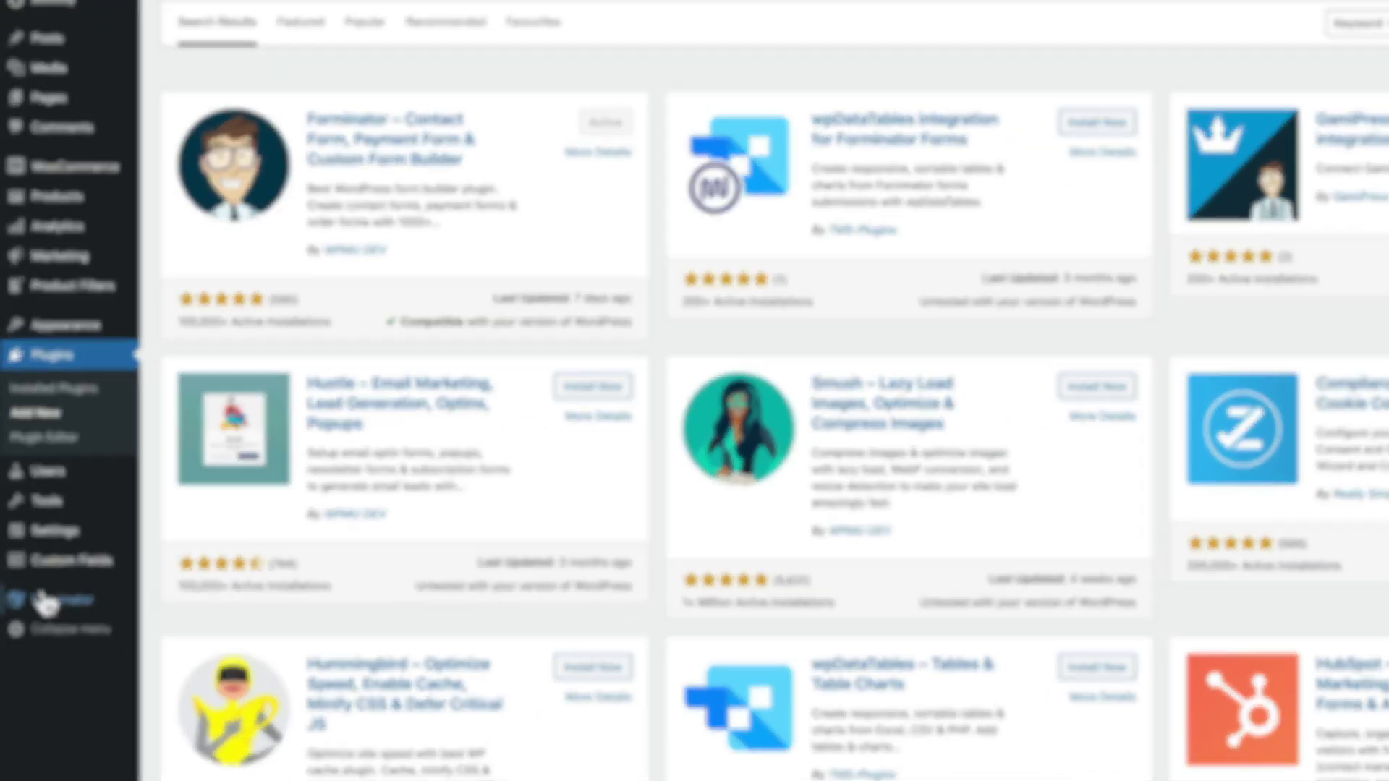
pyautogui.moveTo(36, 624)
pyautogui.click(64, 547)
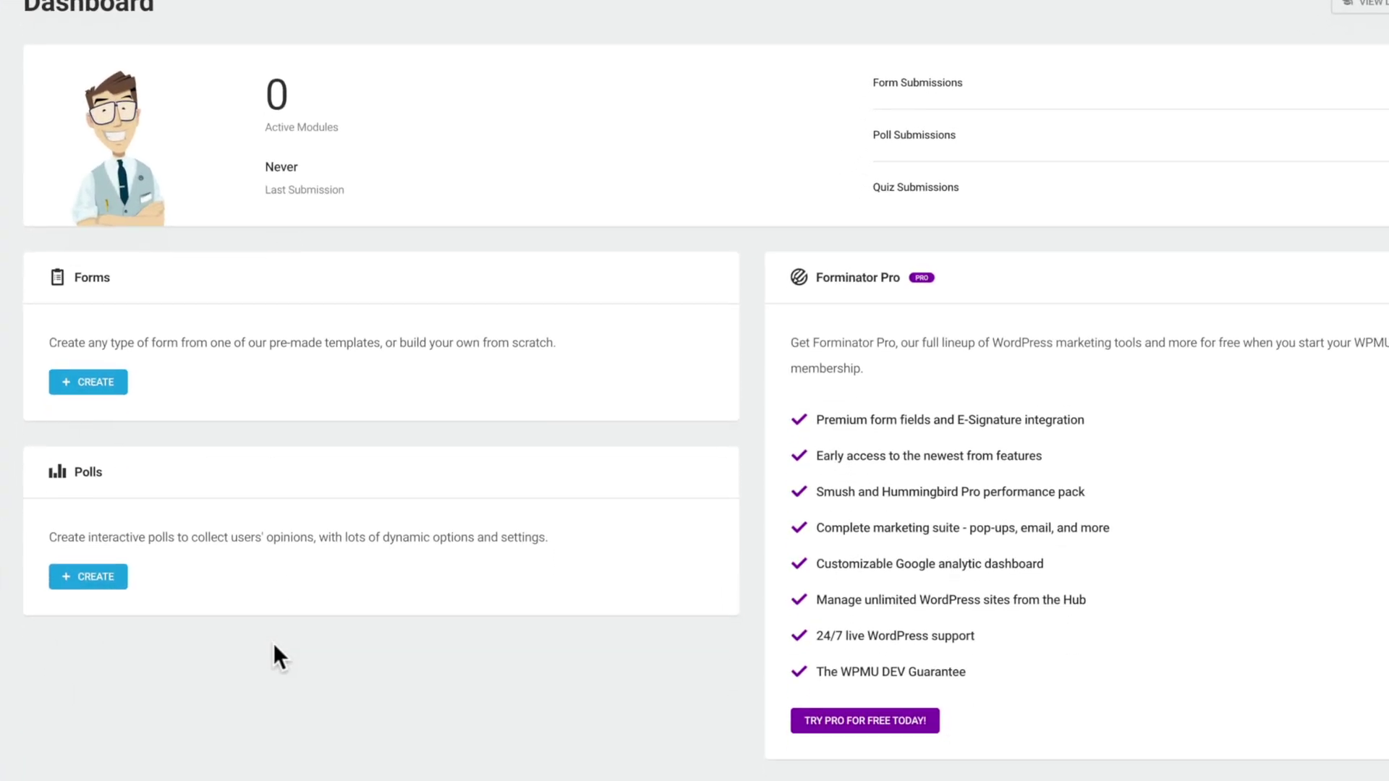
# Start a new form from the Registration template, naming it User Registration
pyautogui.click(113, 404)
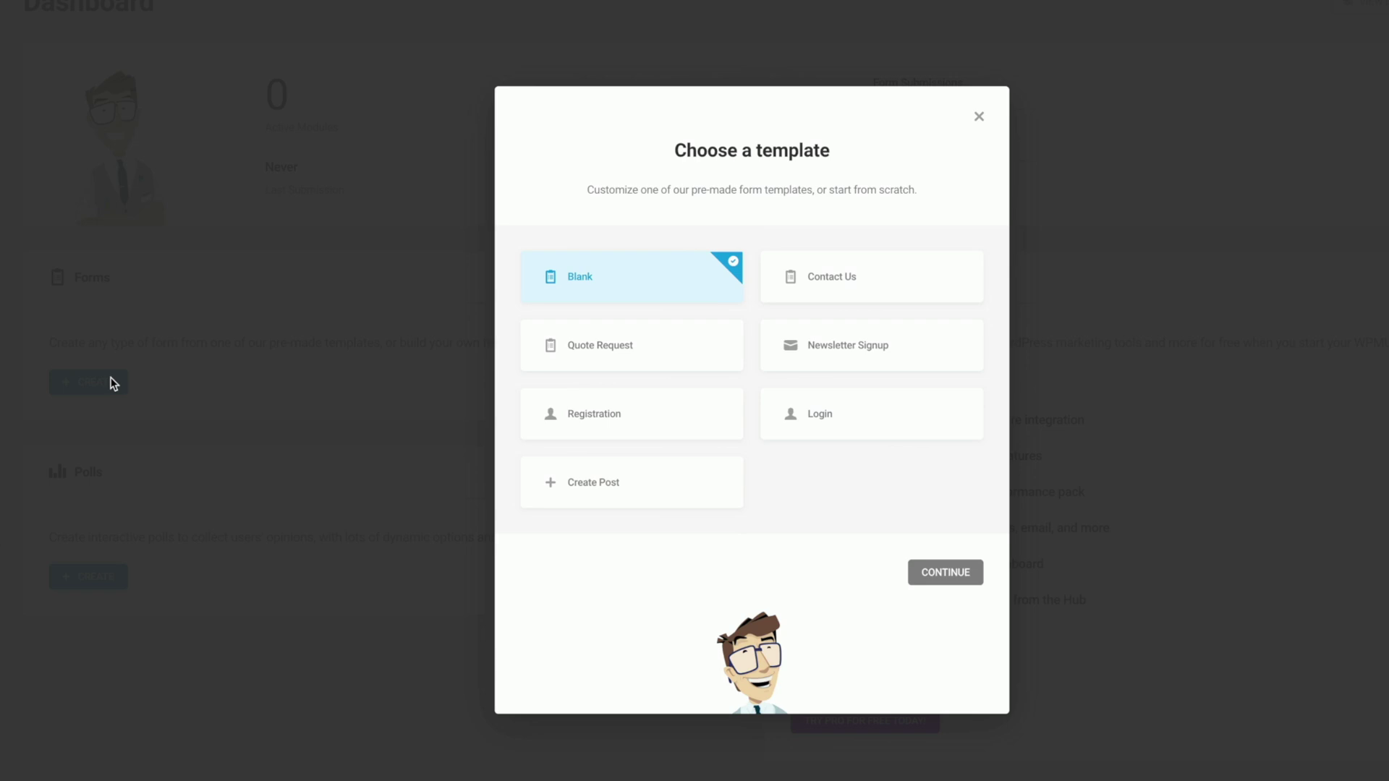
pyautogui.click(613, 423)
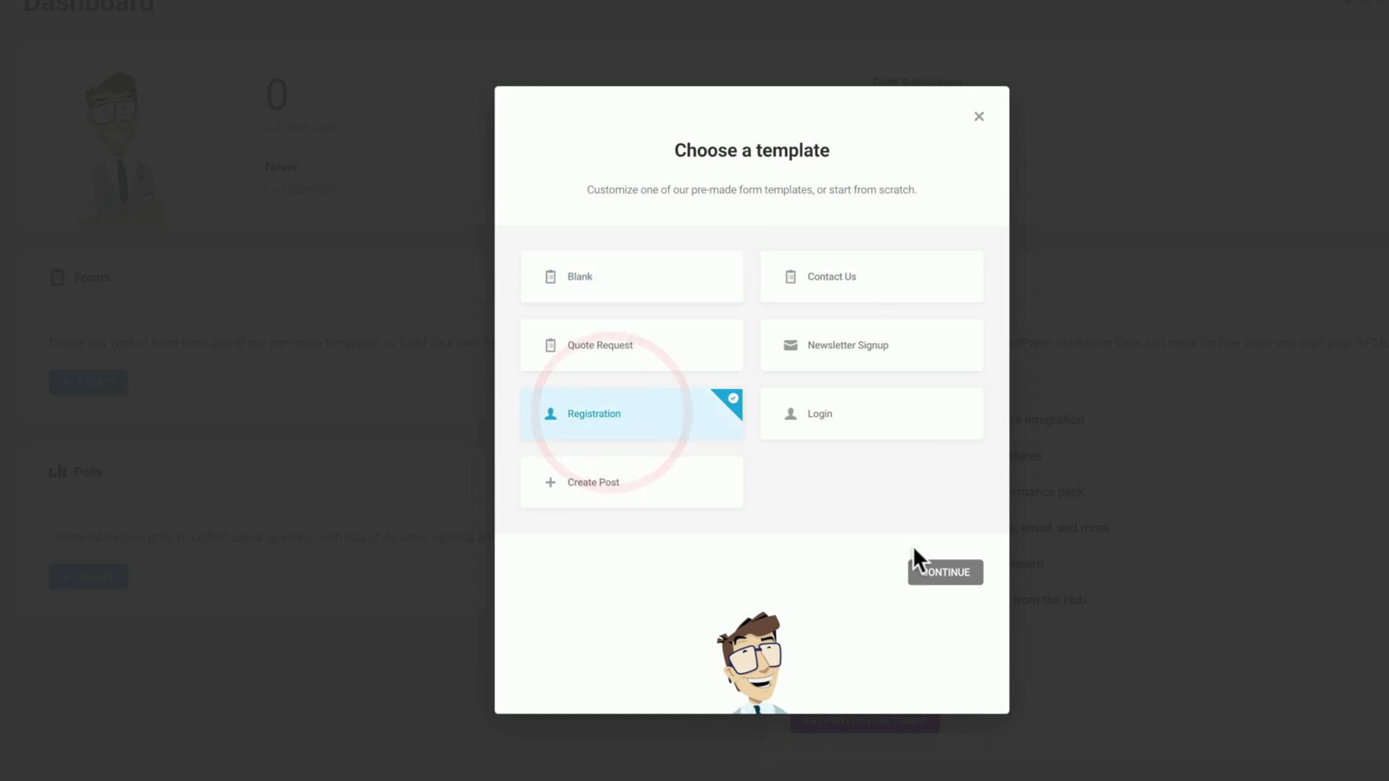
pyautogui.click(940, 573)
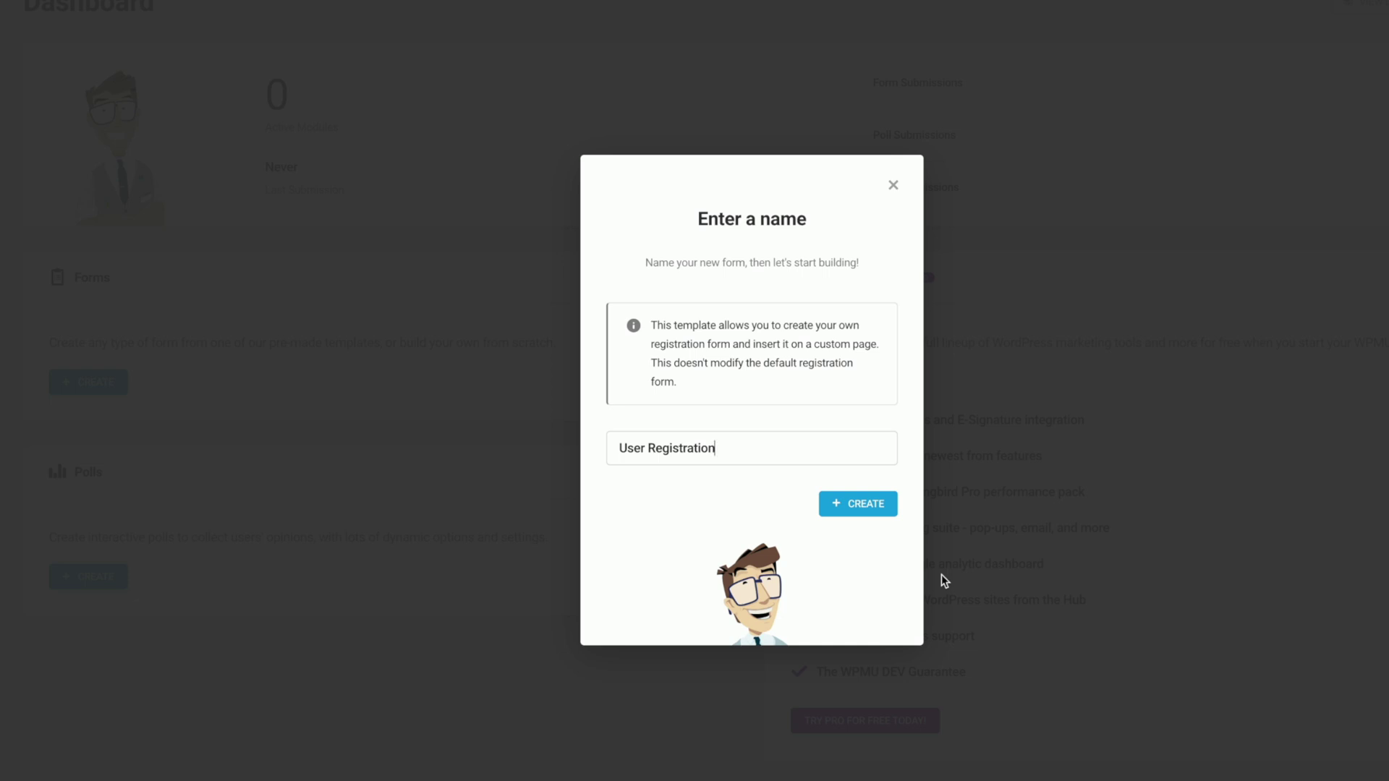
pyautogui.click(872, 505)
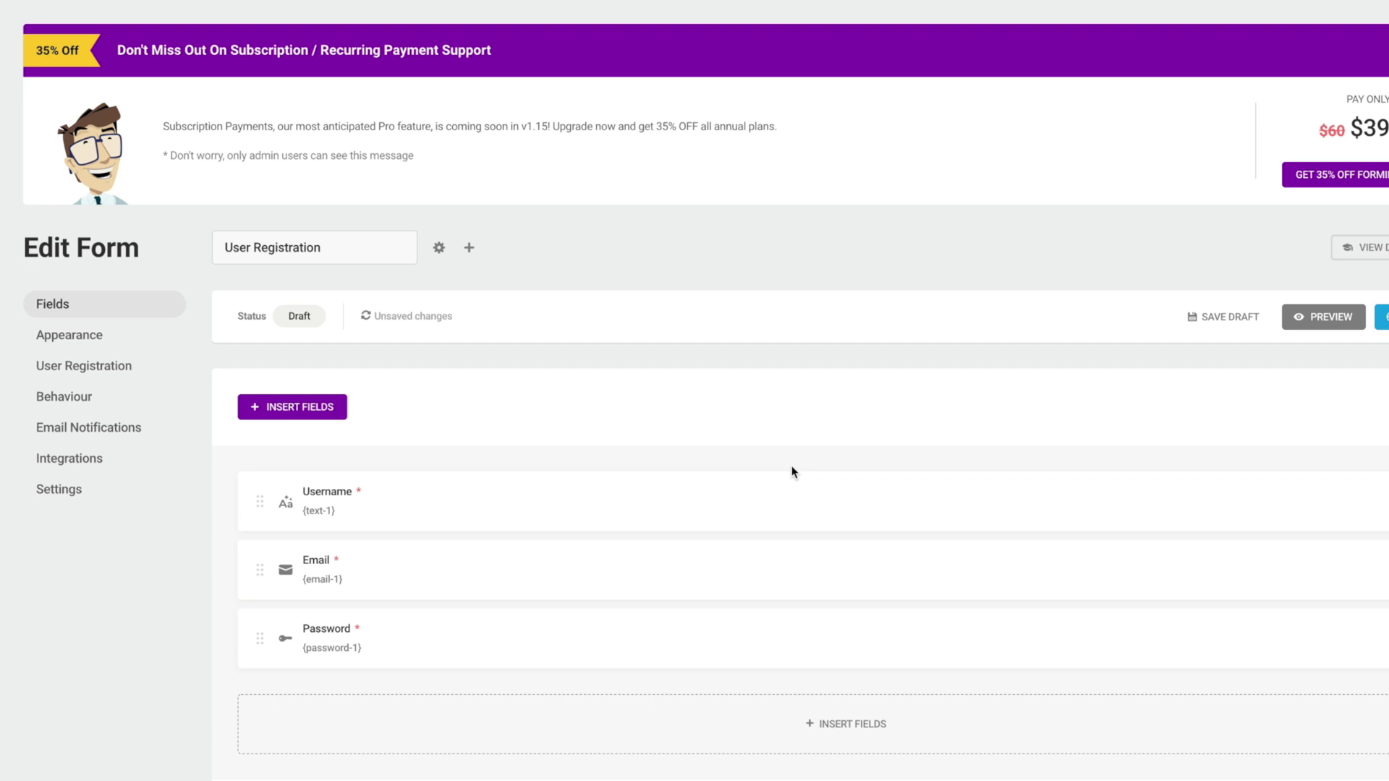
pyautogui.click(317, 409)
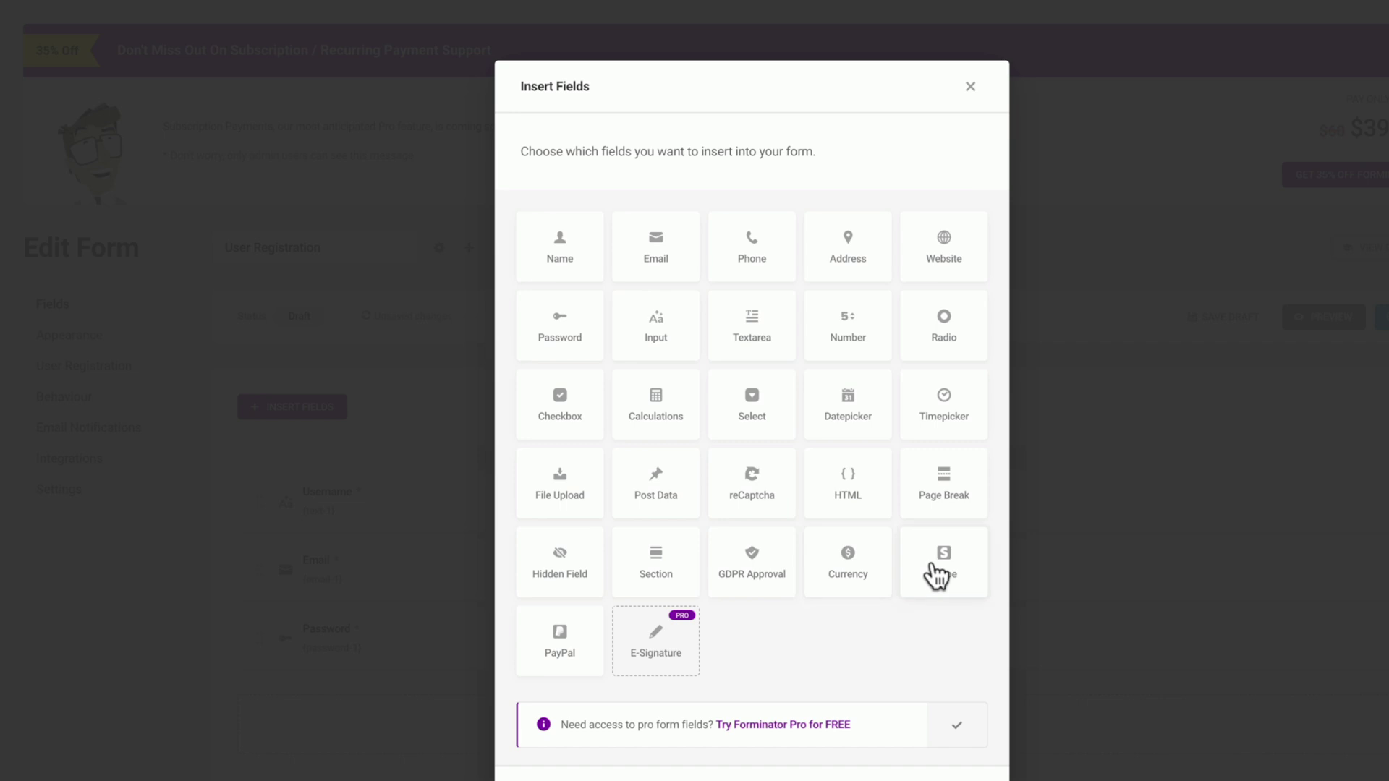
# Choose the Name field from the Insert Fields list
pyautogui.click(568, 261)
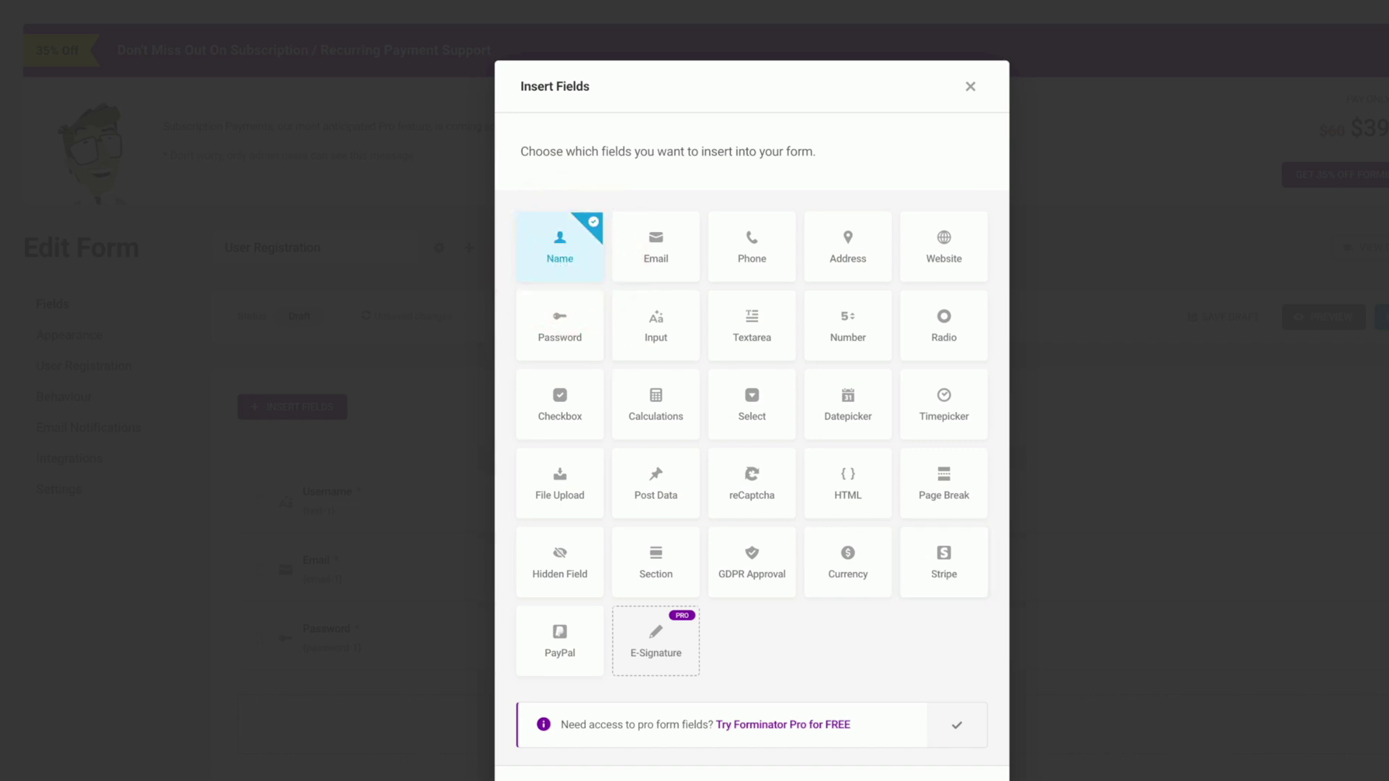
# Add the Name field in Multiple mode with Prefix and Middle Name turned off
pyautogui.click(955, 778)
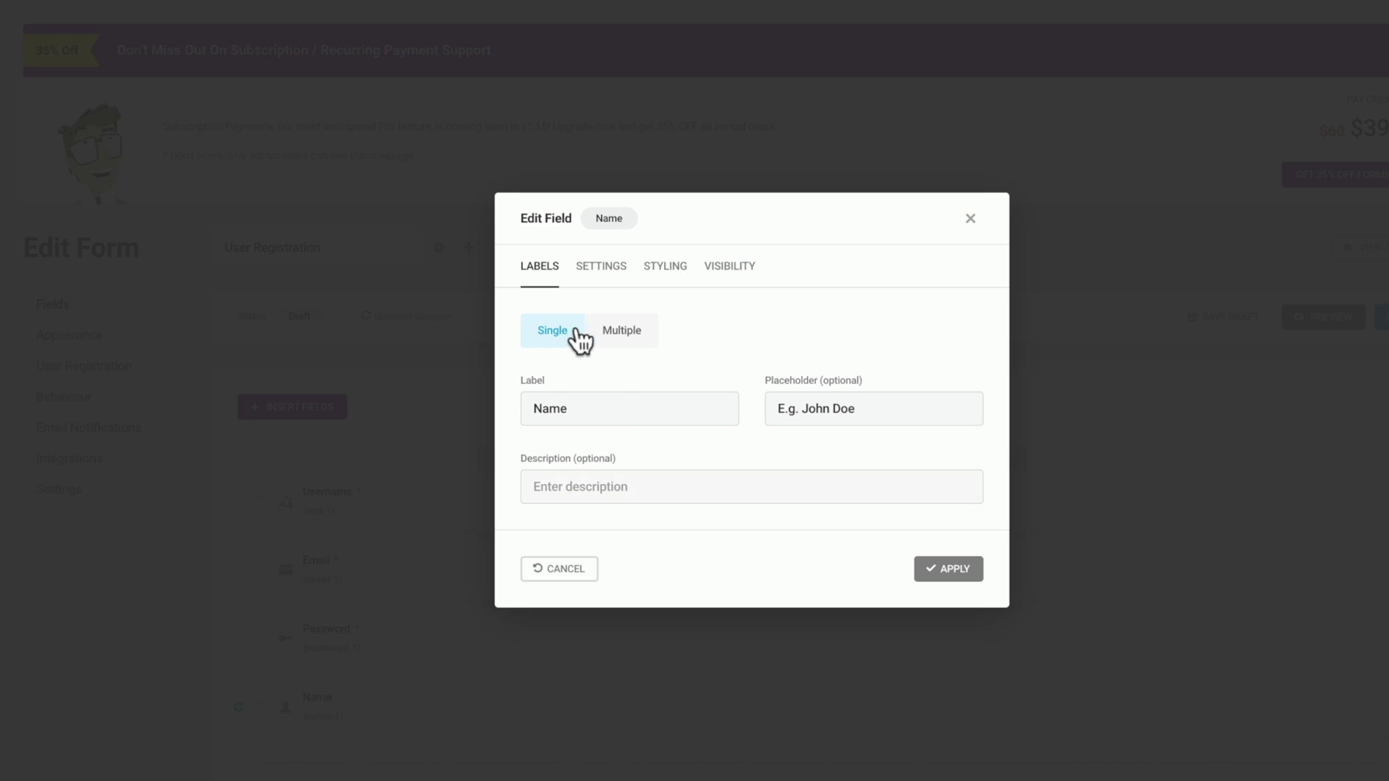
pyautogui.click(618, 334)
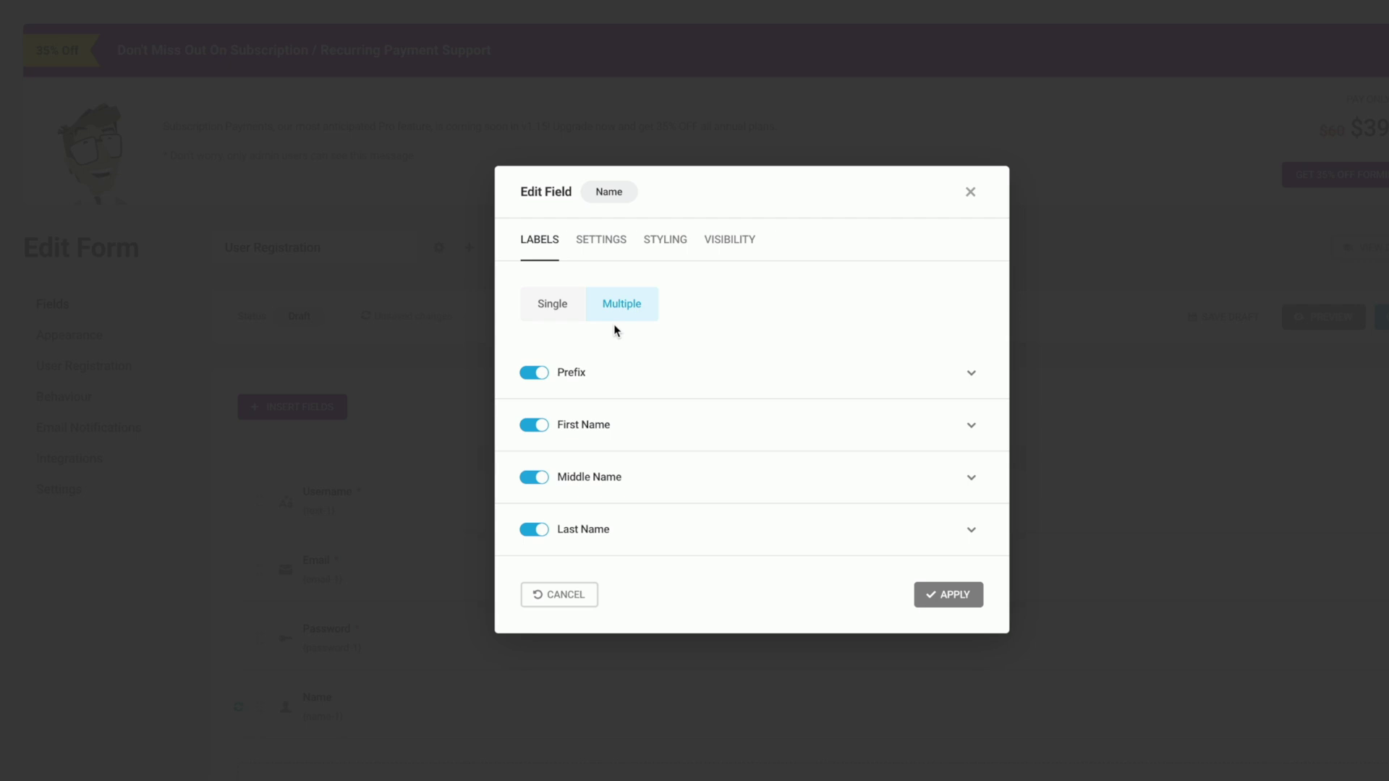
pyautogui.click(534, 373)
pyautogui.click(533, 476)
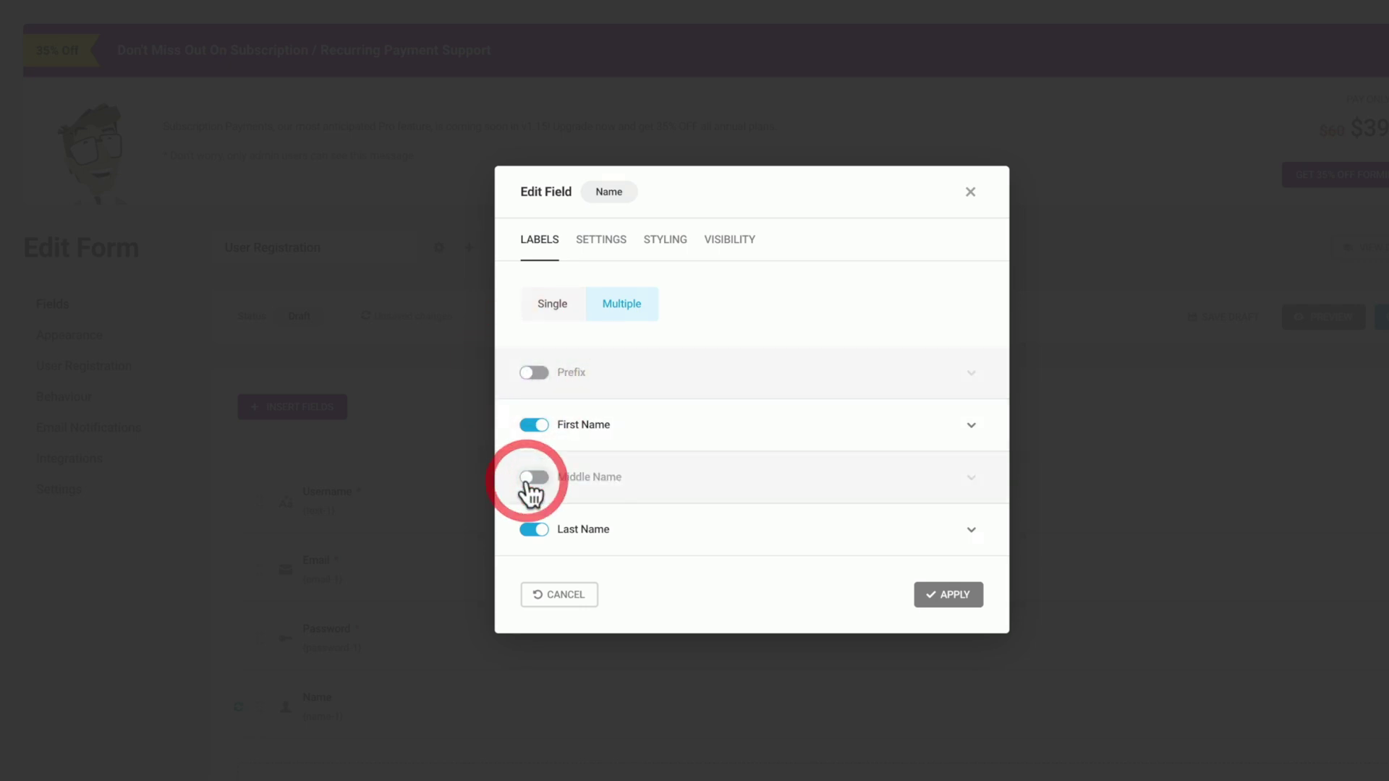
pyautogui.click(971, 425)
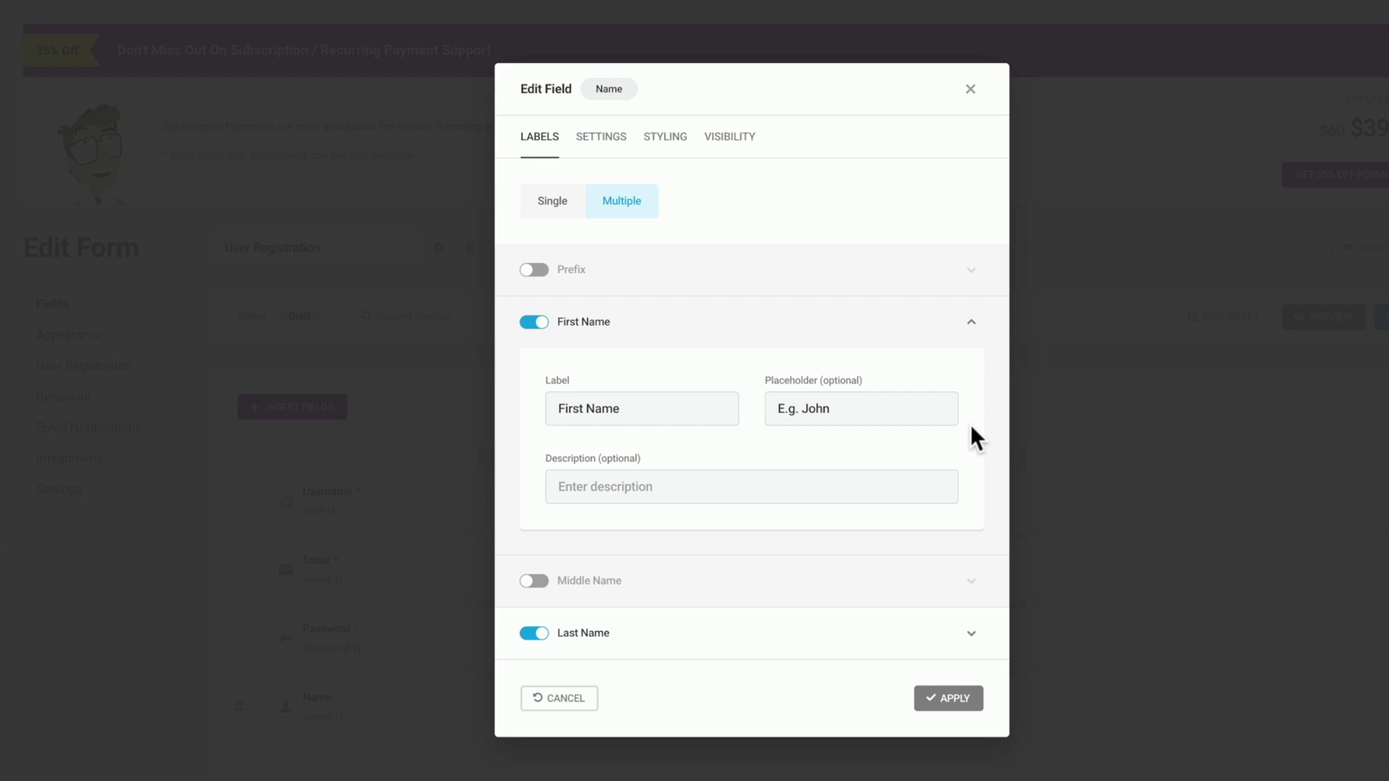
pyautogui.click(971, 321)
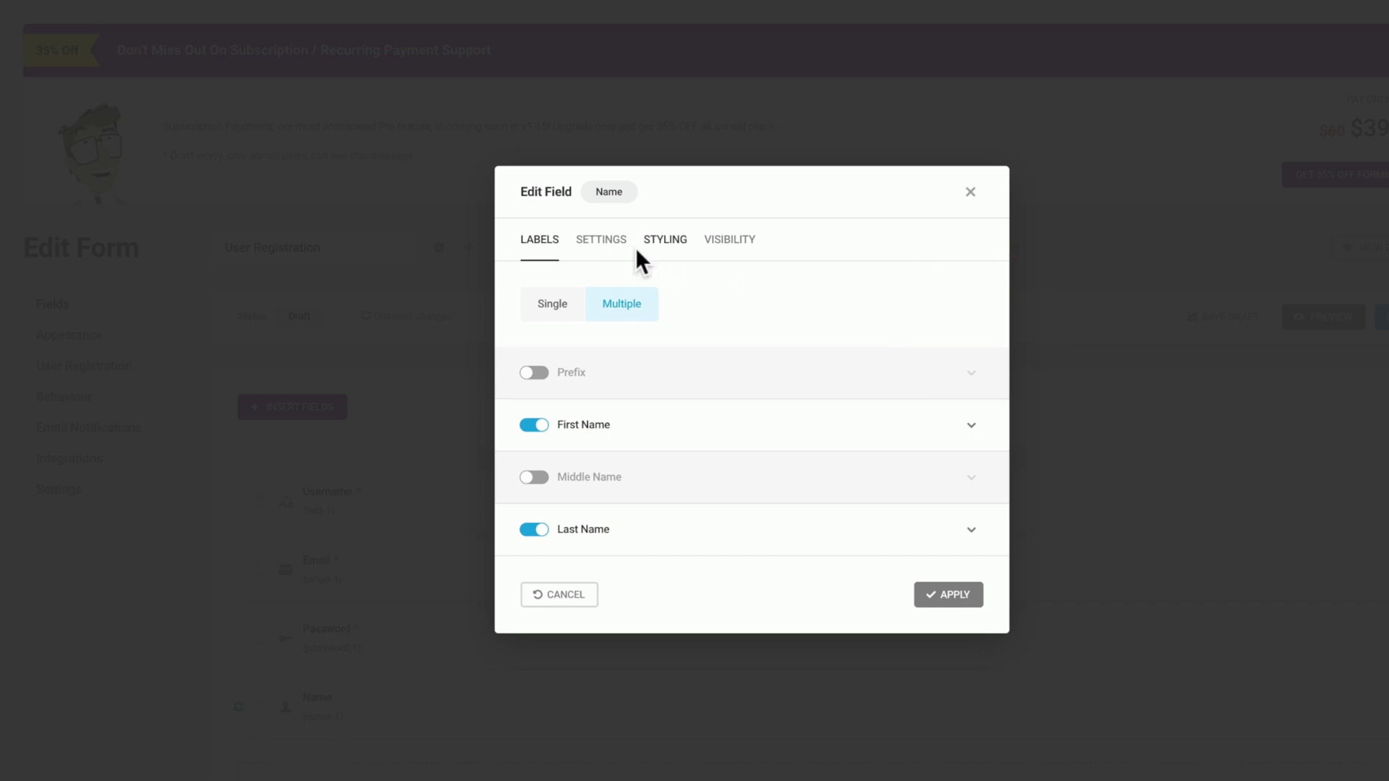
# Review the First and Last Name settings, both Optional, then the Name field's Styling options
pyautogui.click(602, 243)
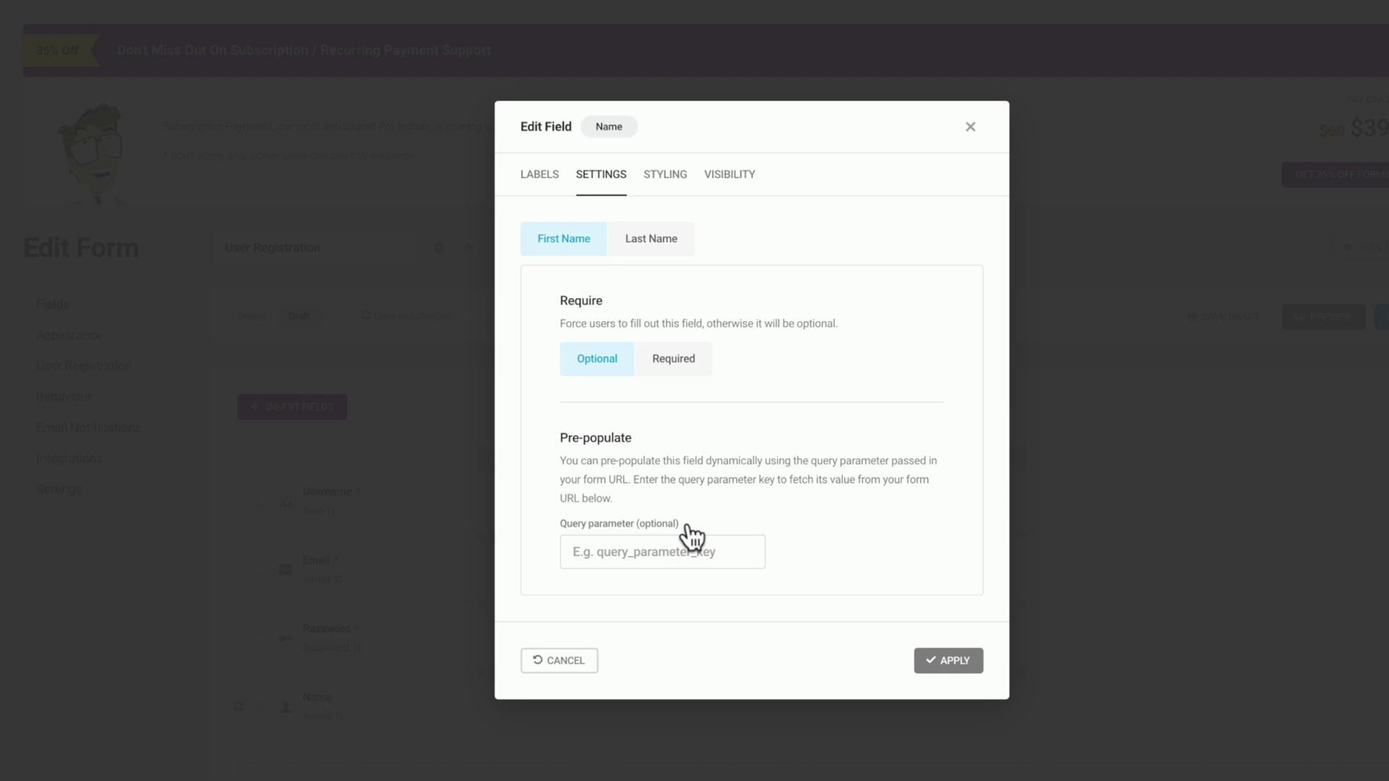
pyautogui.click(657, 245)
pyautogui.click(663, 178)
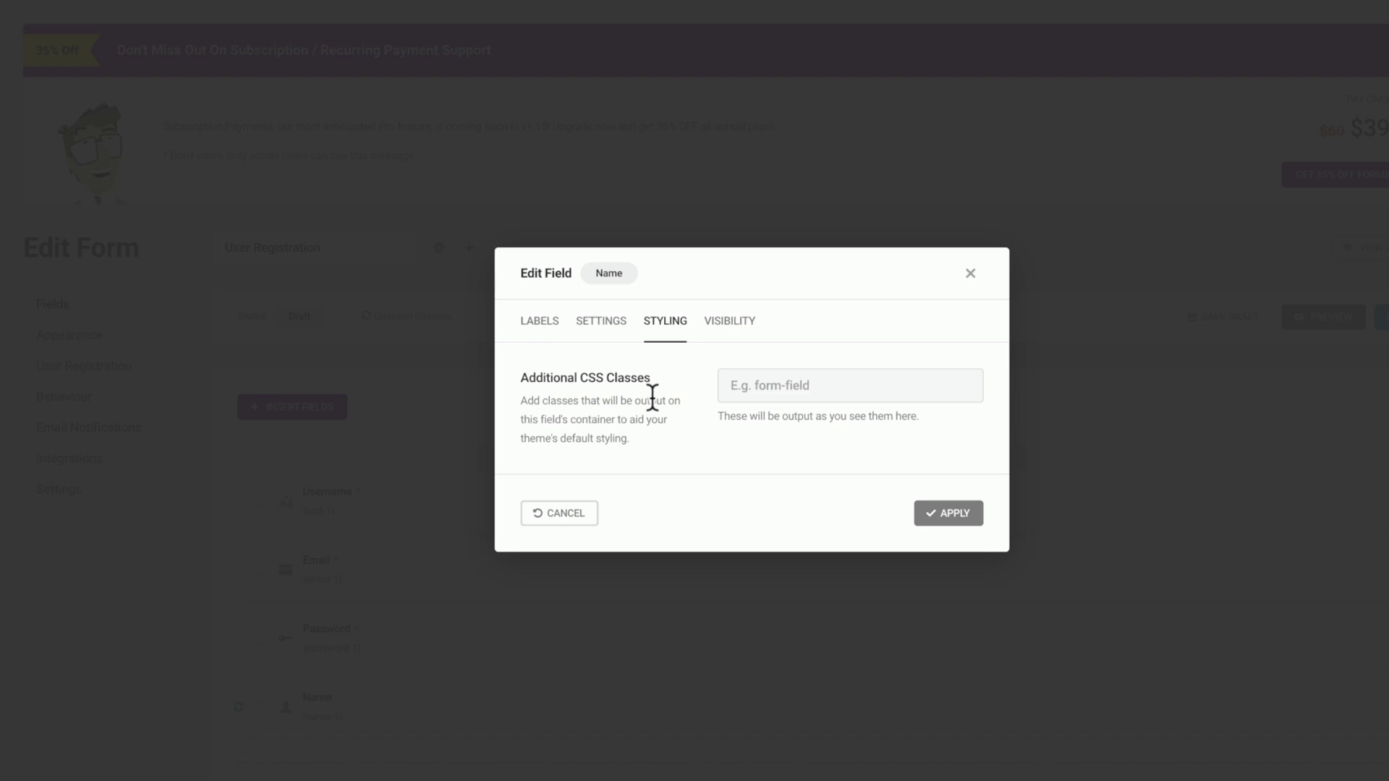
# Add then delete a visibility rule so the Name field always shows, and apply
pyautogui.click(730, 323)
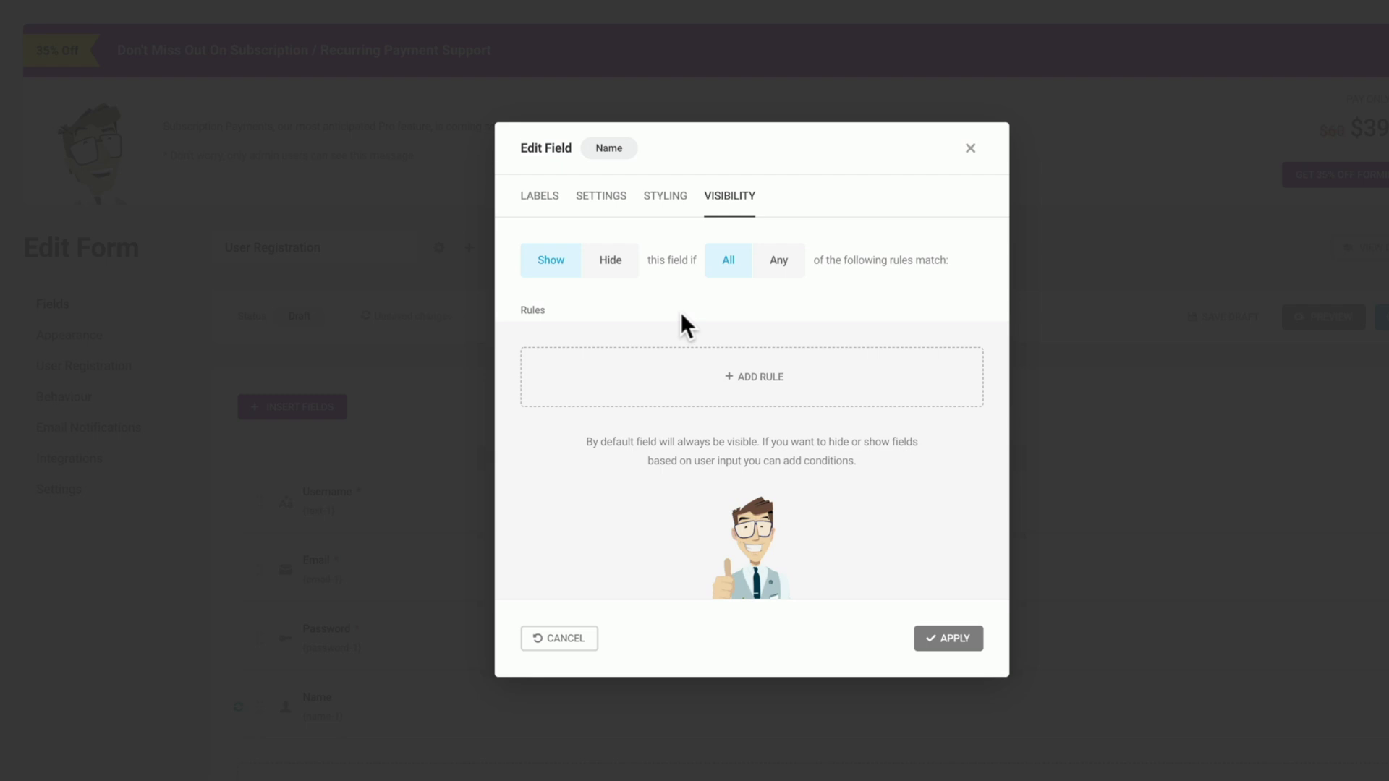
pyautogui.click(769, 391)
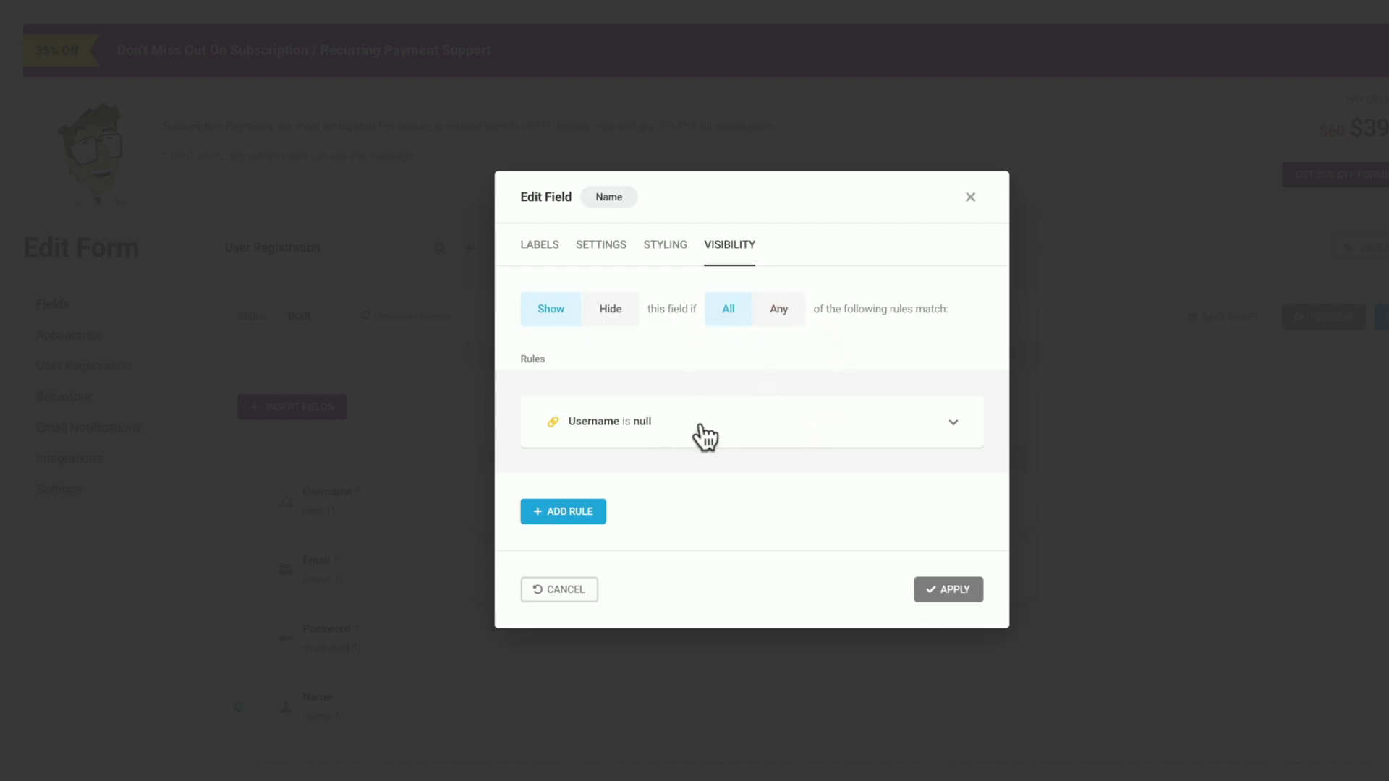
pyautogui.click(965, 437)
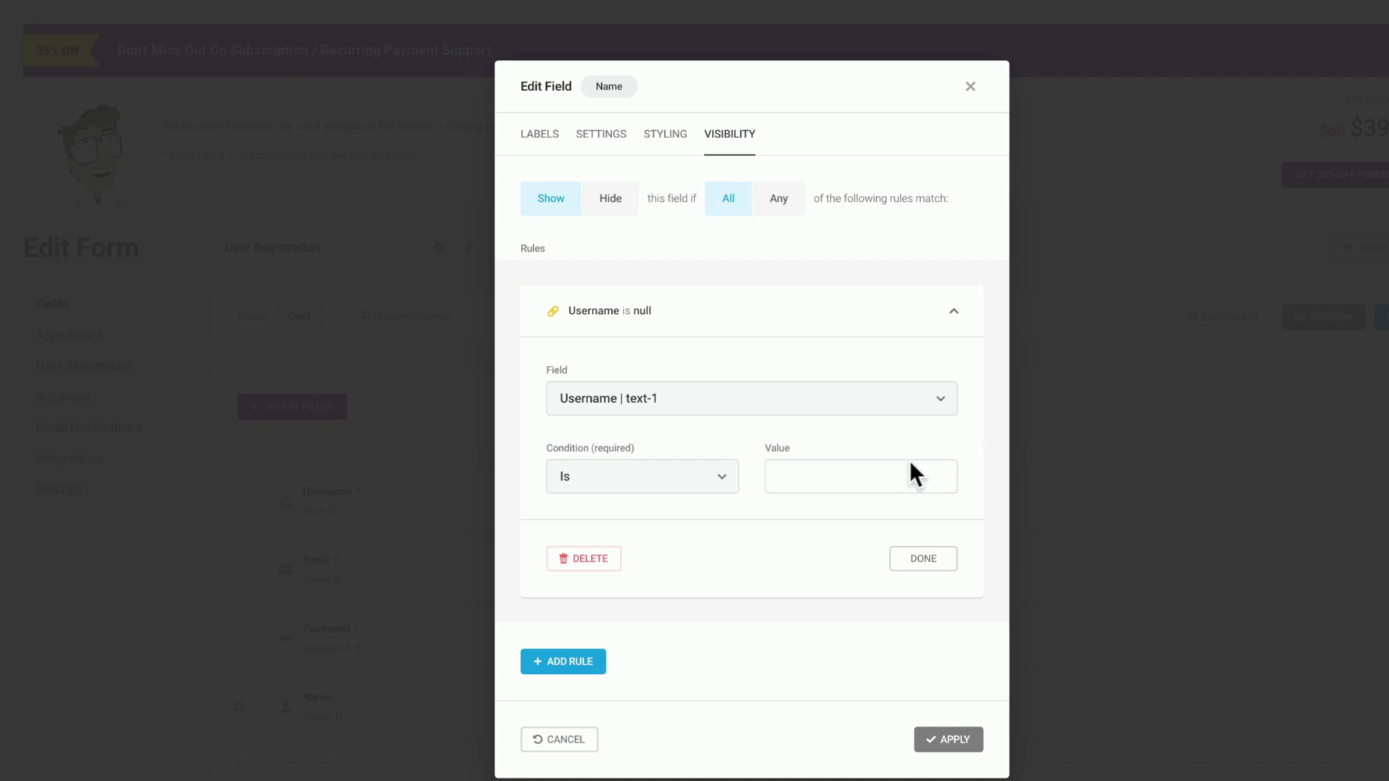
pyautogui.click(586, 561)
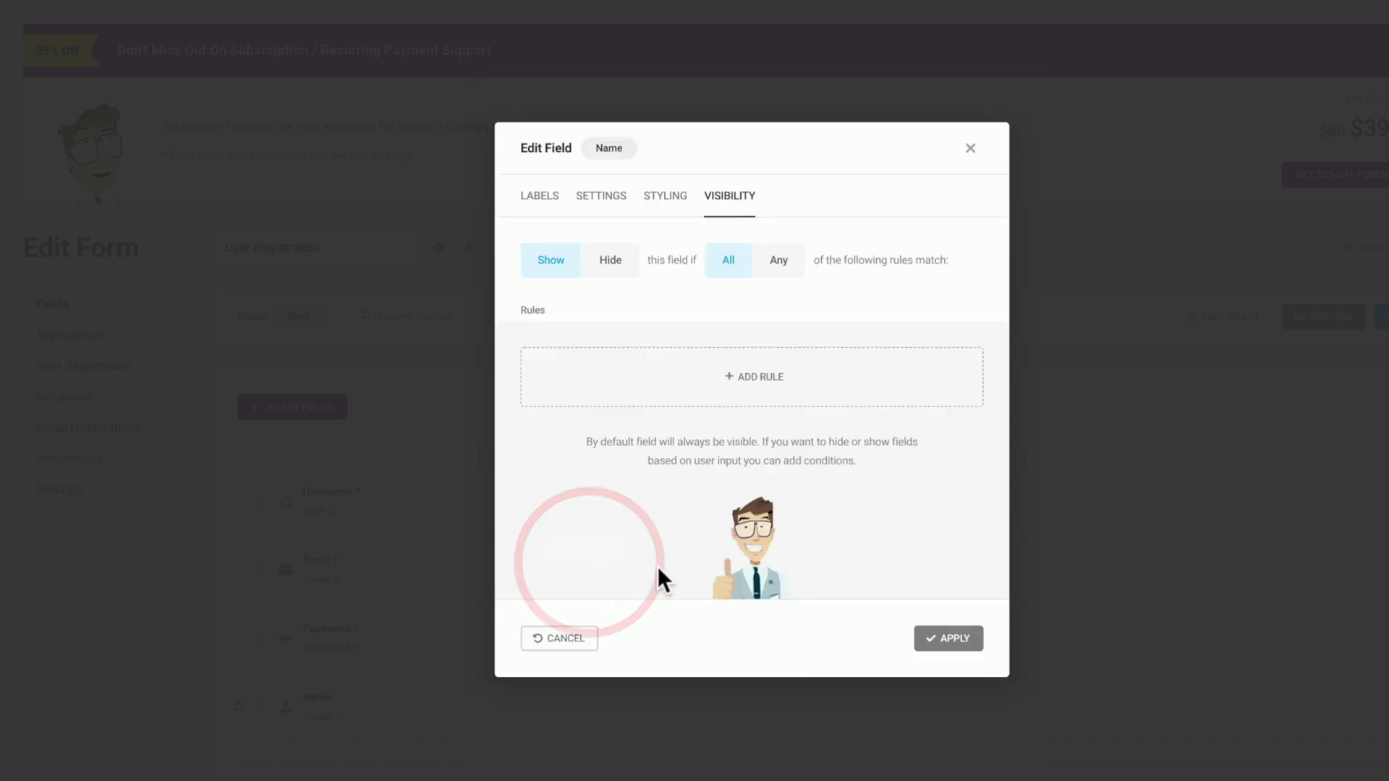
pyautogui.click(947, 638)
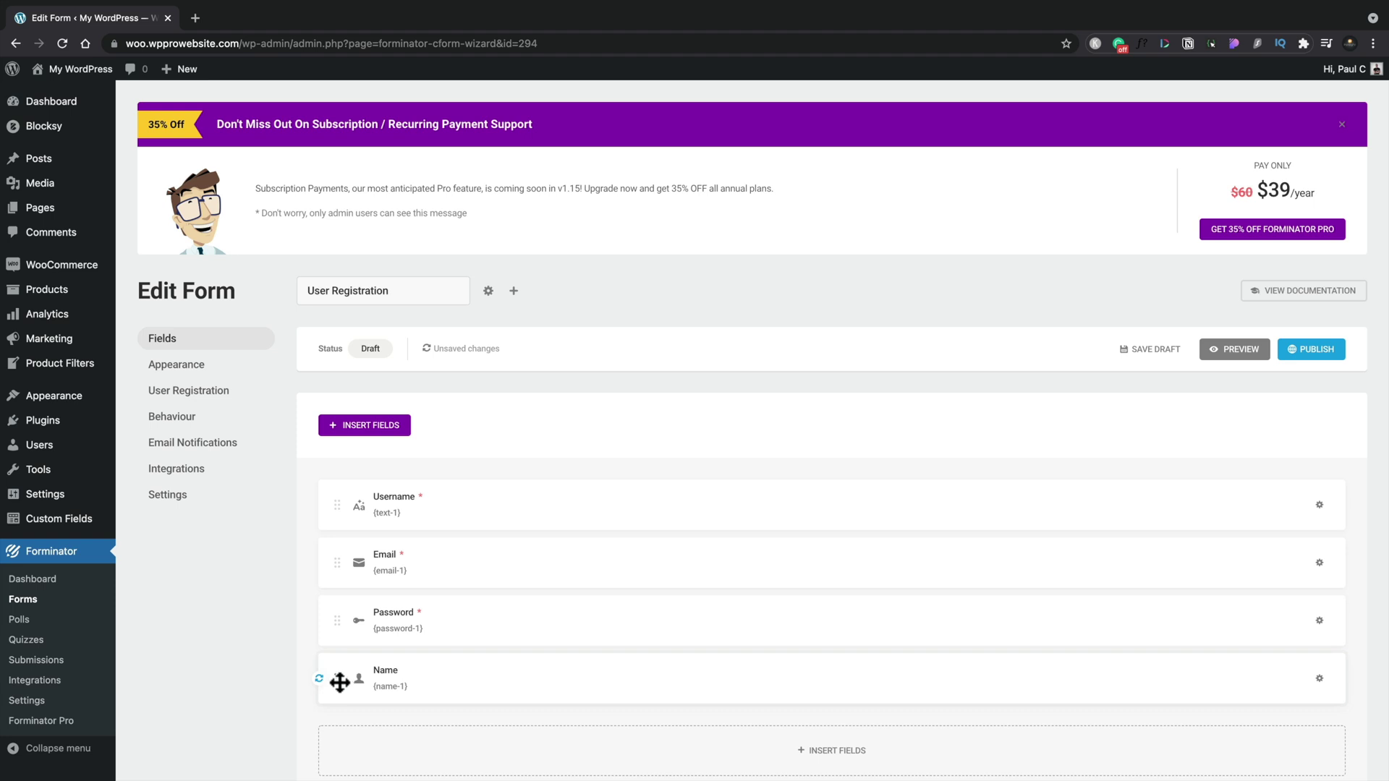
# Move the Name field directly below Username and save the User Registration draft
pyautogui.moveTo(339, 682); pyautogui.dragTo(345, 537)
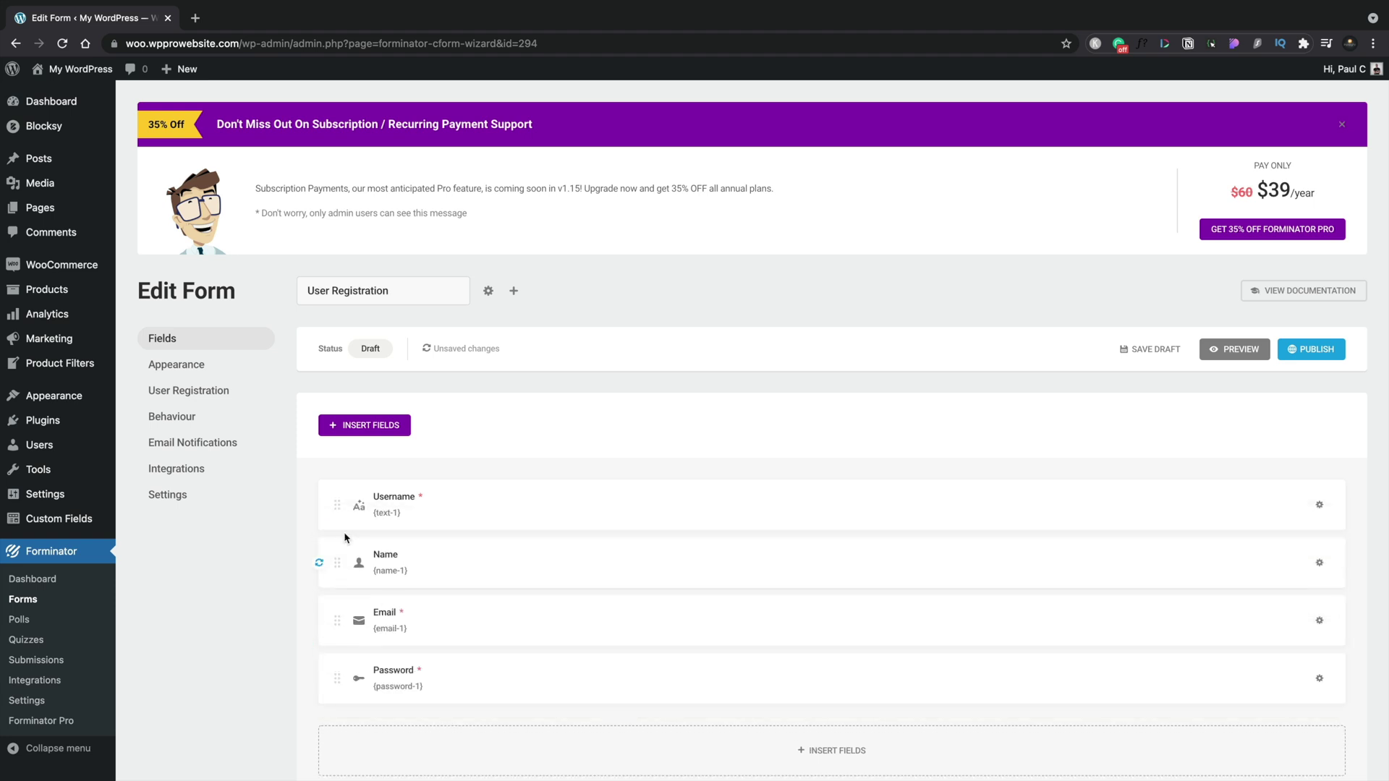
pyautogui.click(1320, 564)
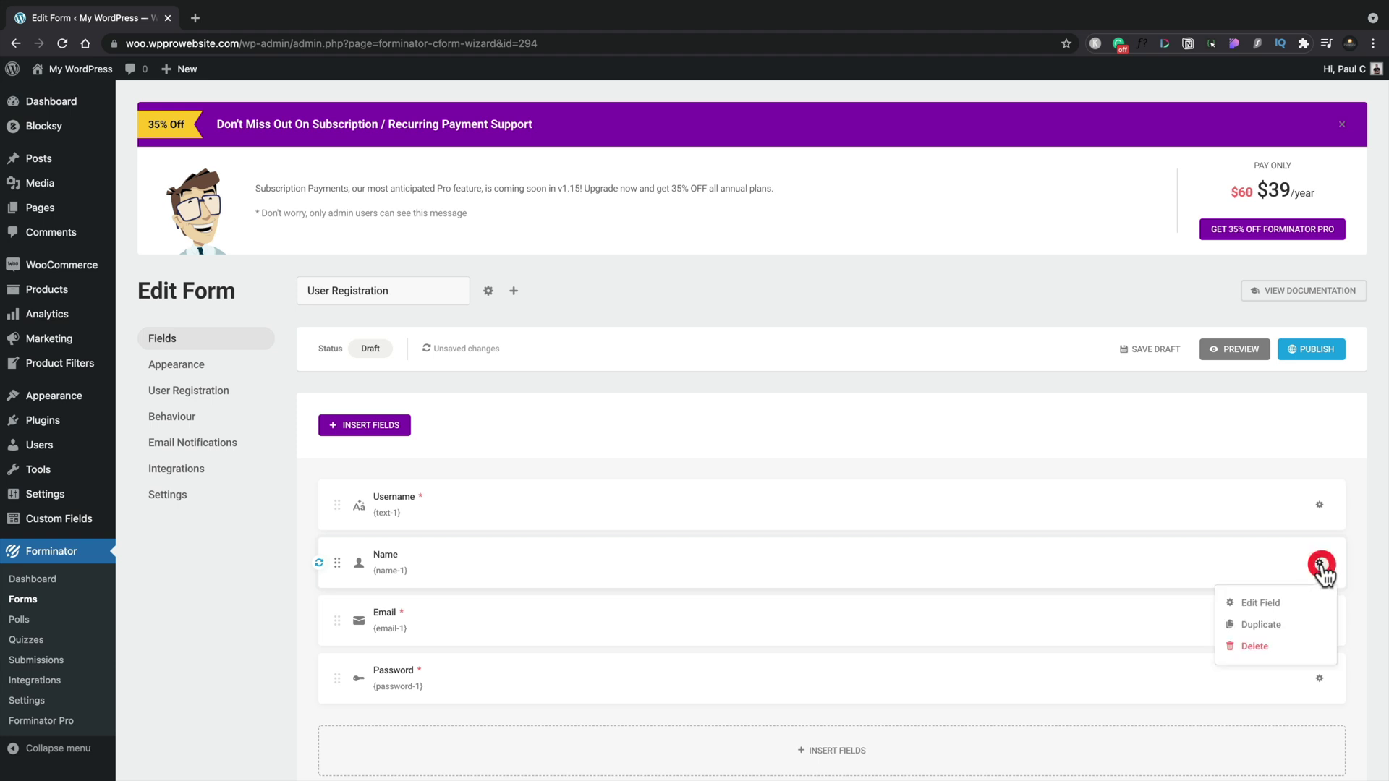
pyautogui.click(1260, 604)
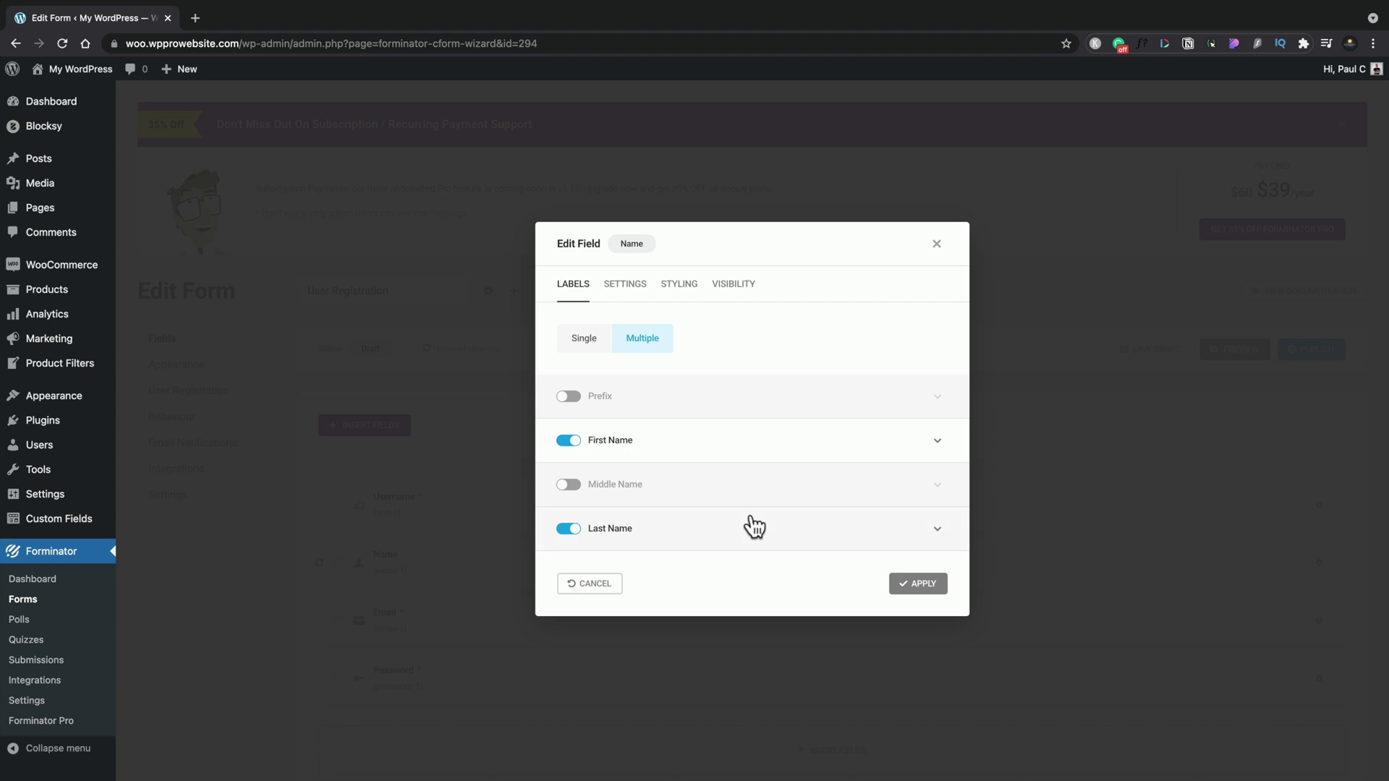
pyautogui.click(918, 583)
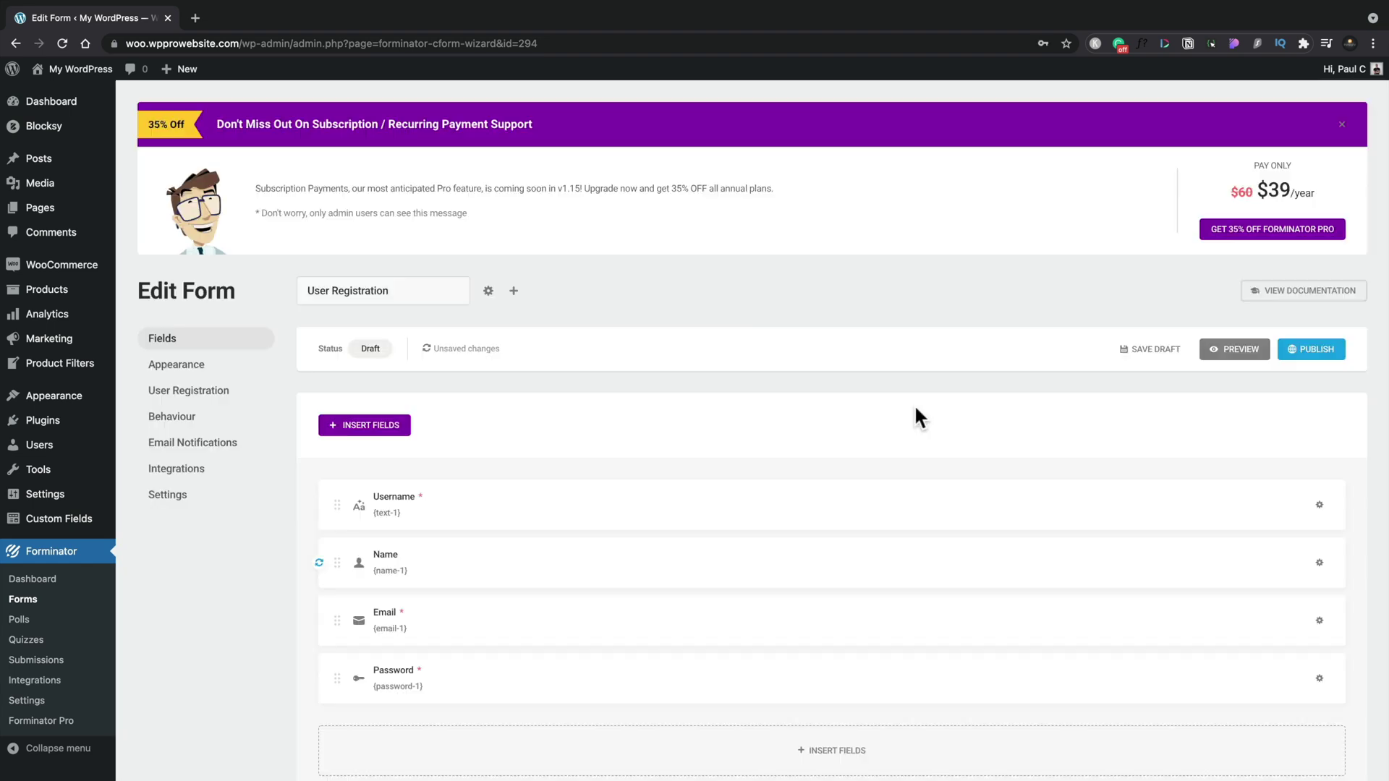
pyautogui.click(1145, 355)
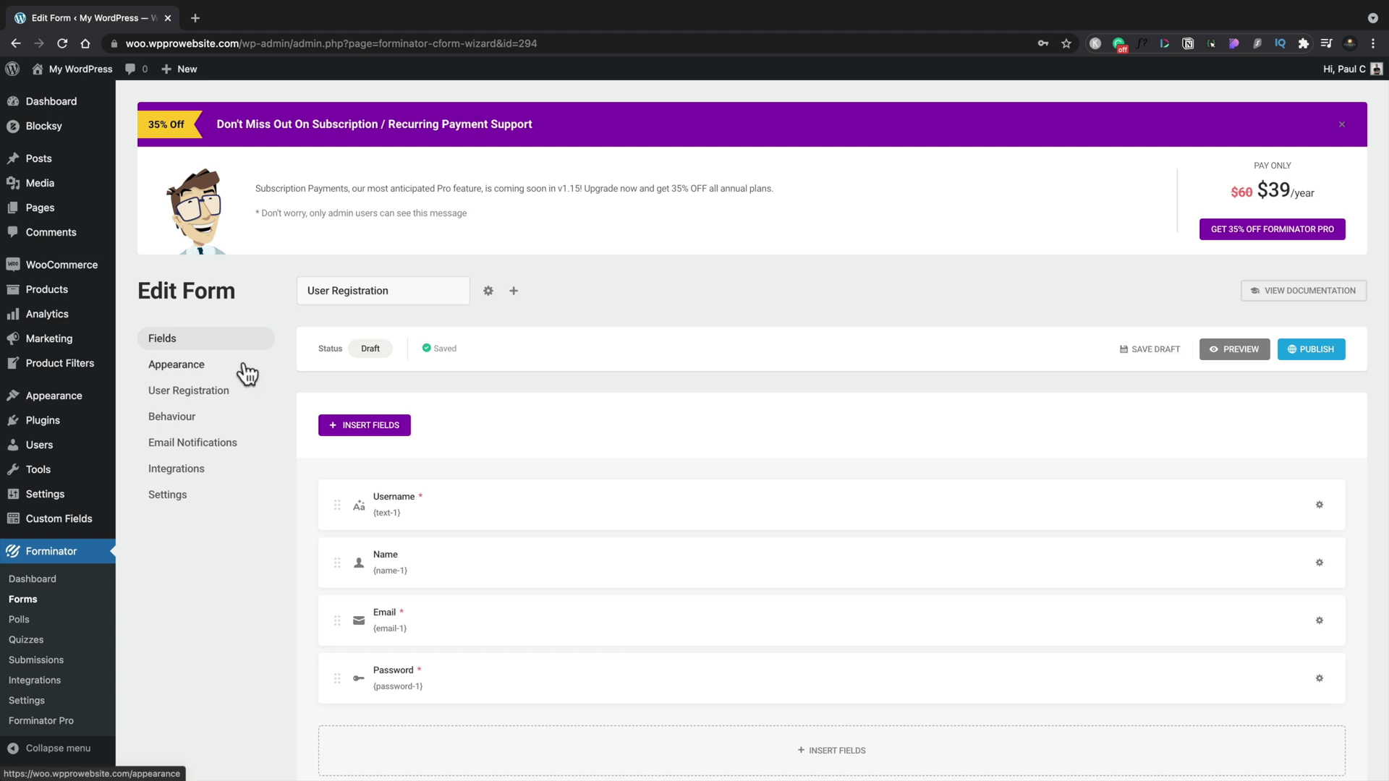
pyautogui.click(211, 372)
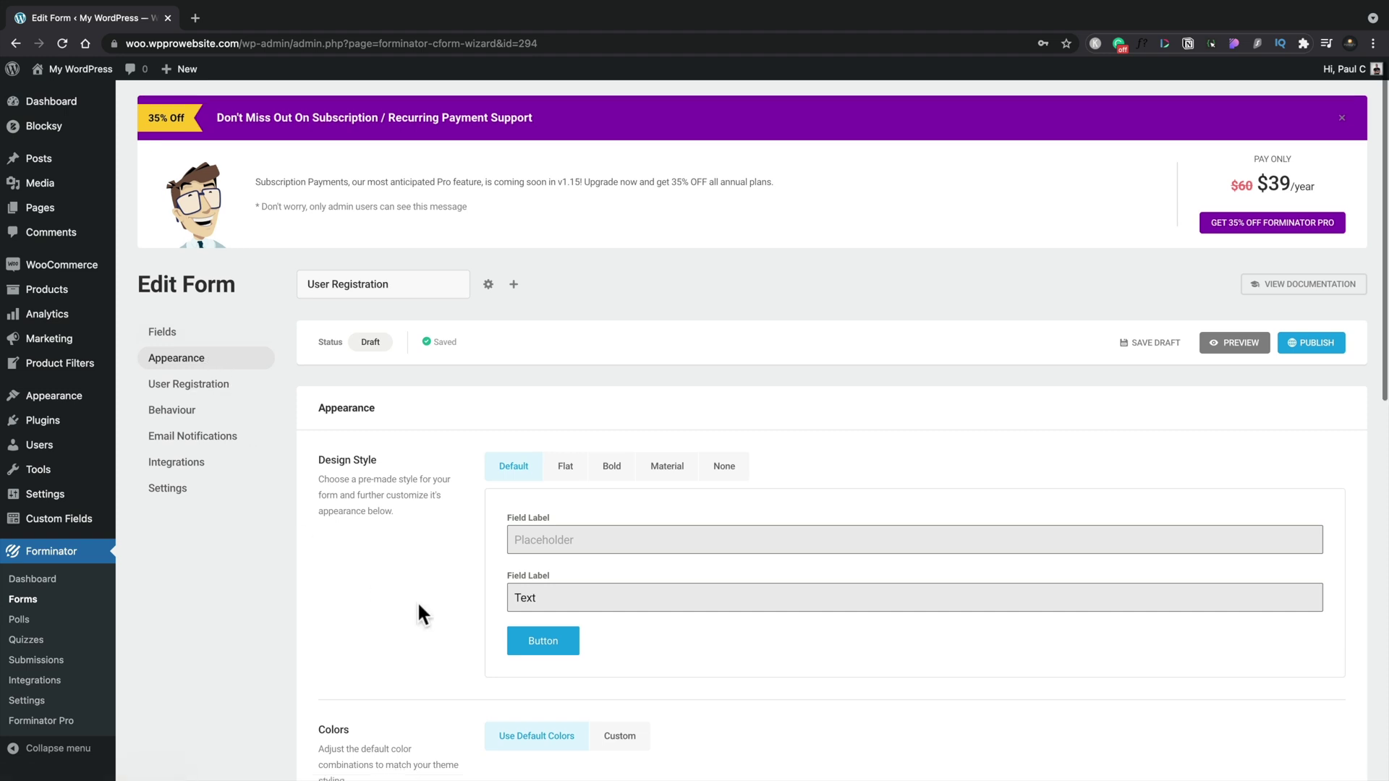
# Preview the Flat, Bold, Material and None design styles, then keep Default
pyautogui.scroll(-2, 417, 601)
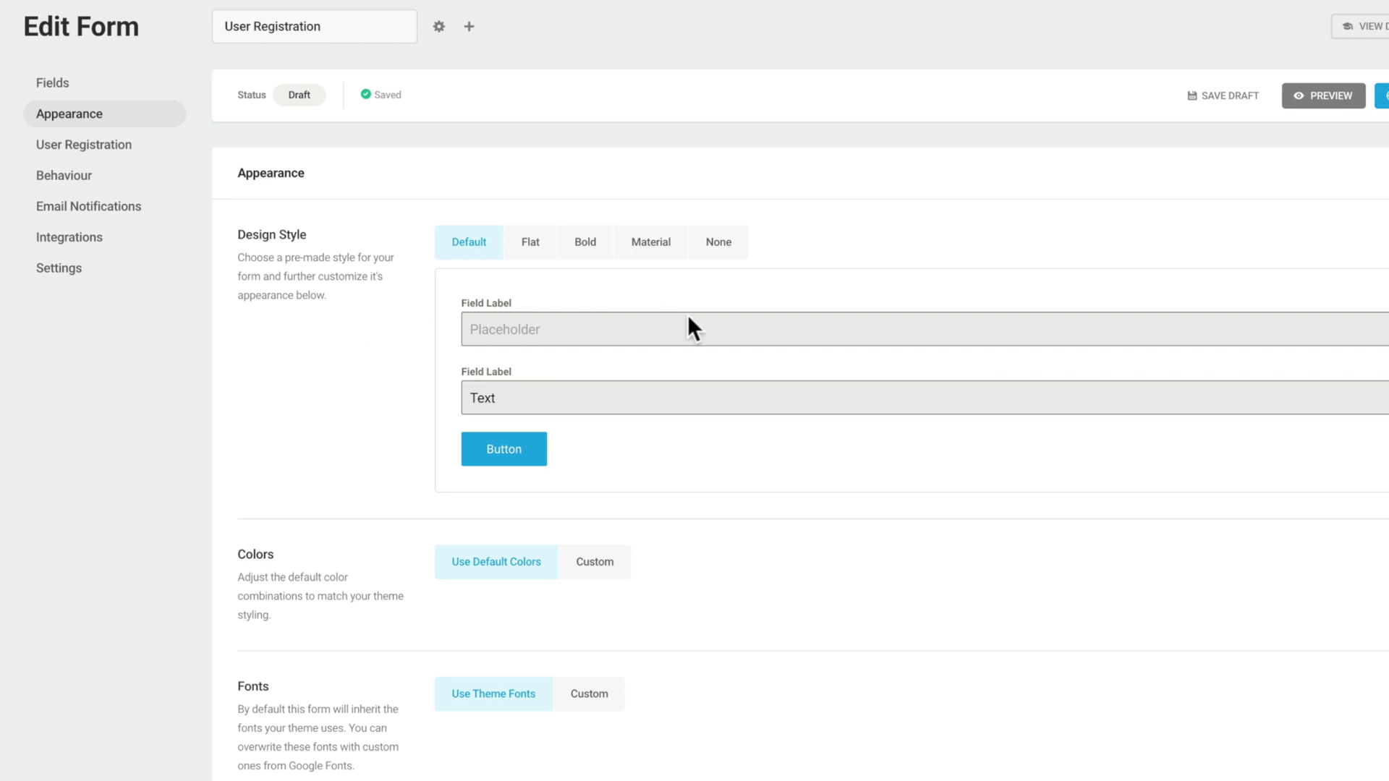
pyautogui.click(539, 243)
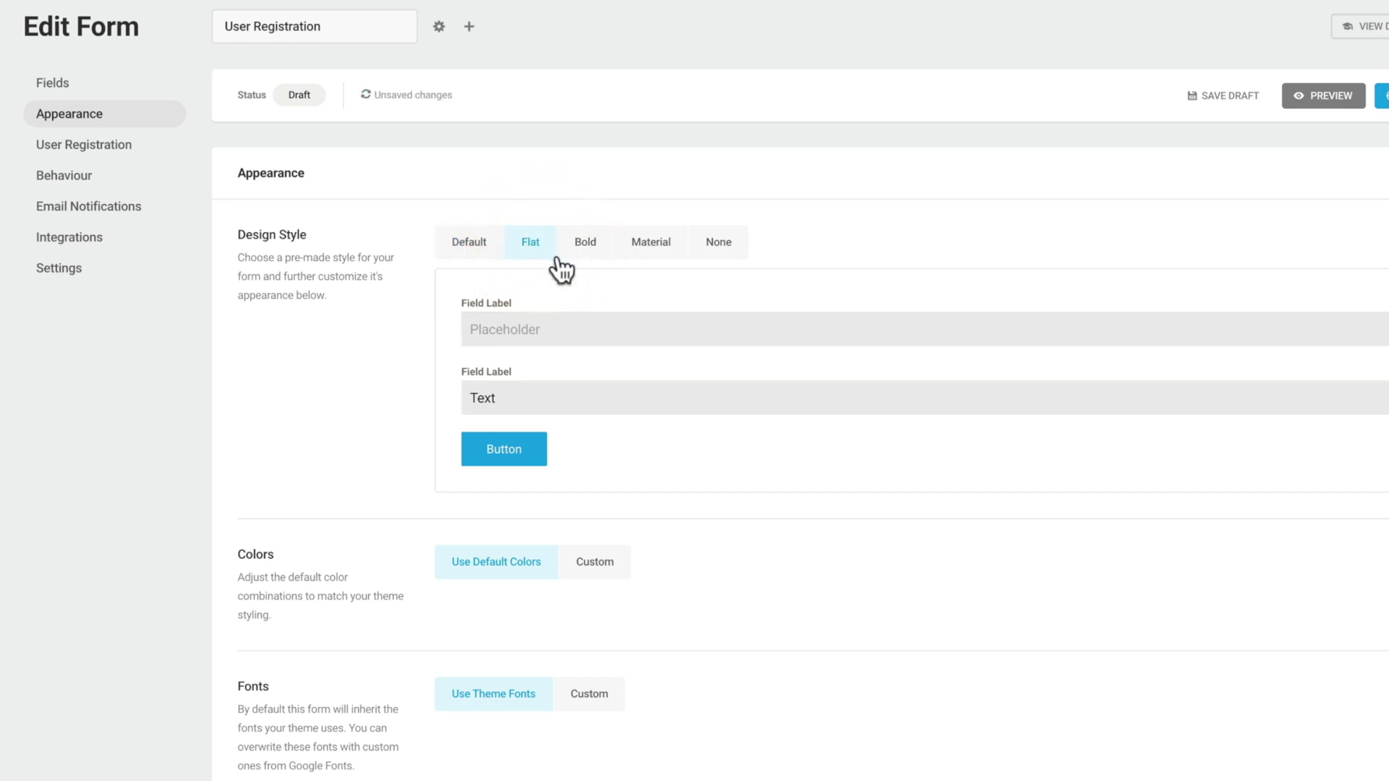
pyautogui.click(579, 244)
pyautogui.click(650, 251)
pyautogui.click(727, 247)
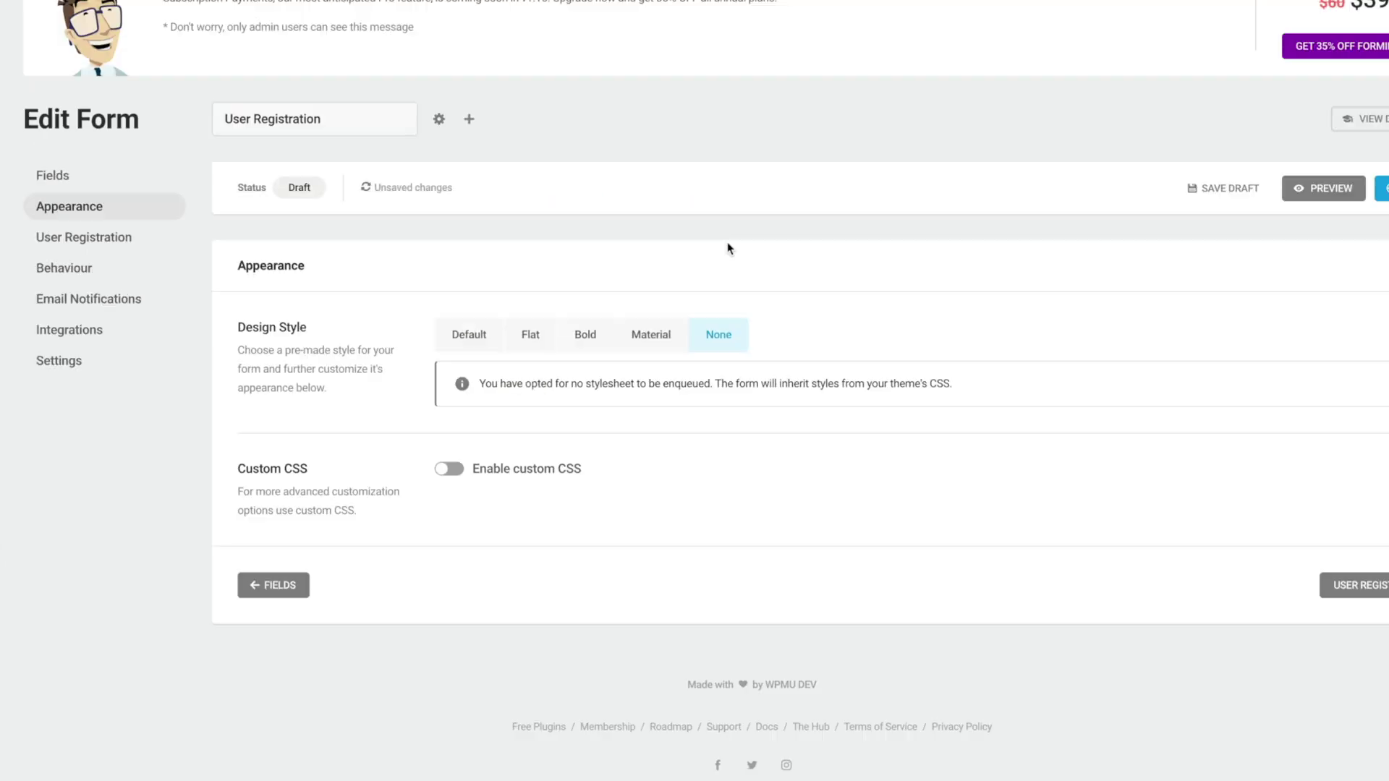
pyautogui.click(478, 334)
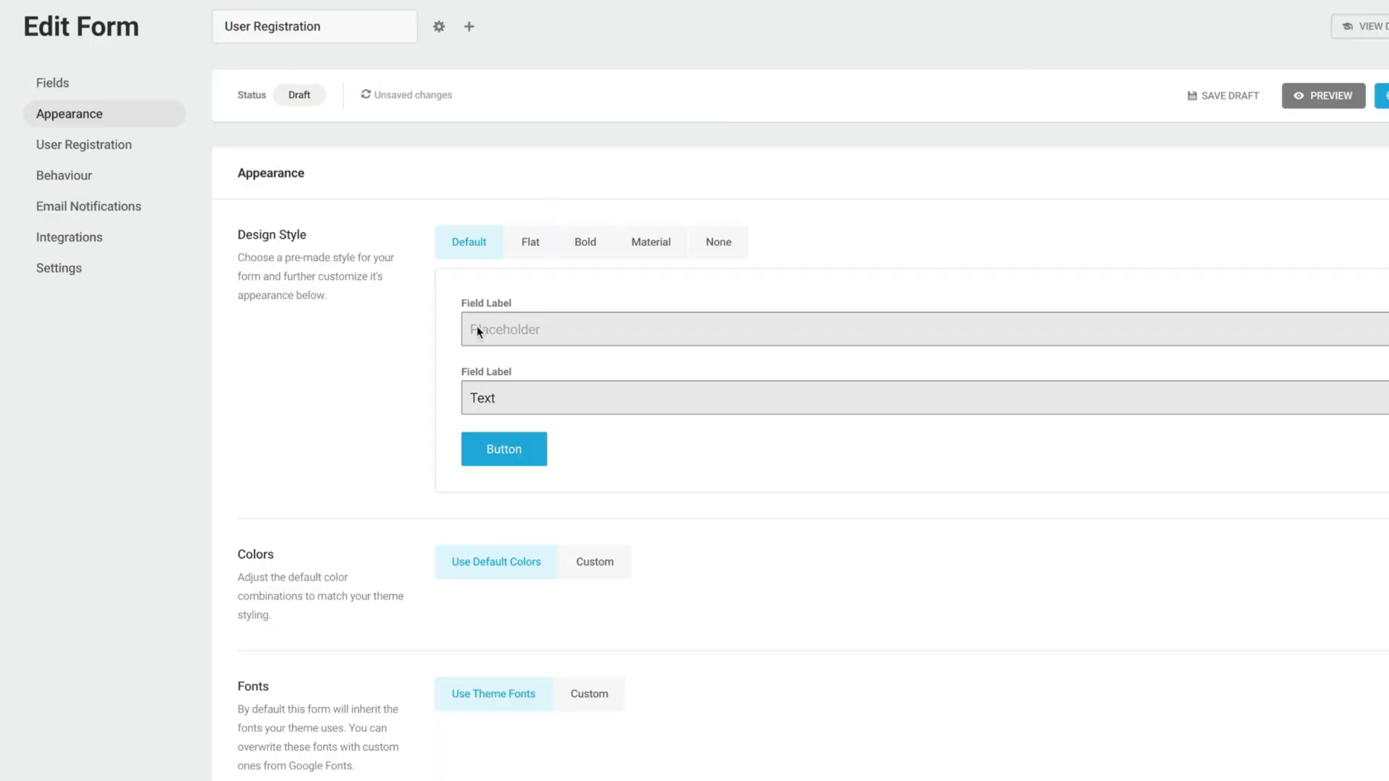
pyautogui.scroll(-1, 375, 568)
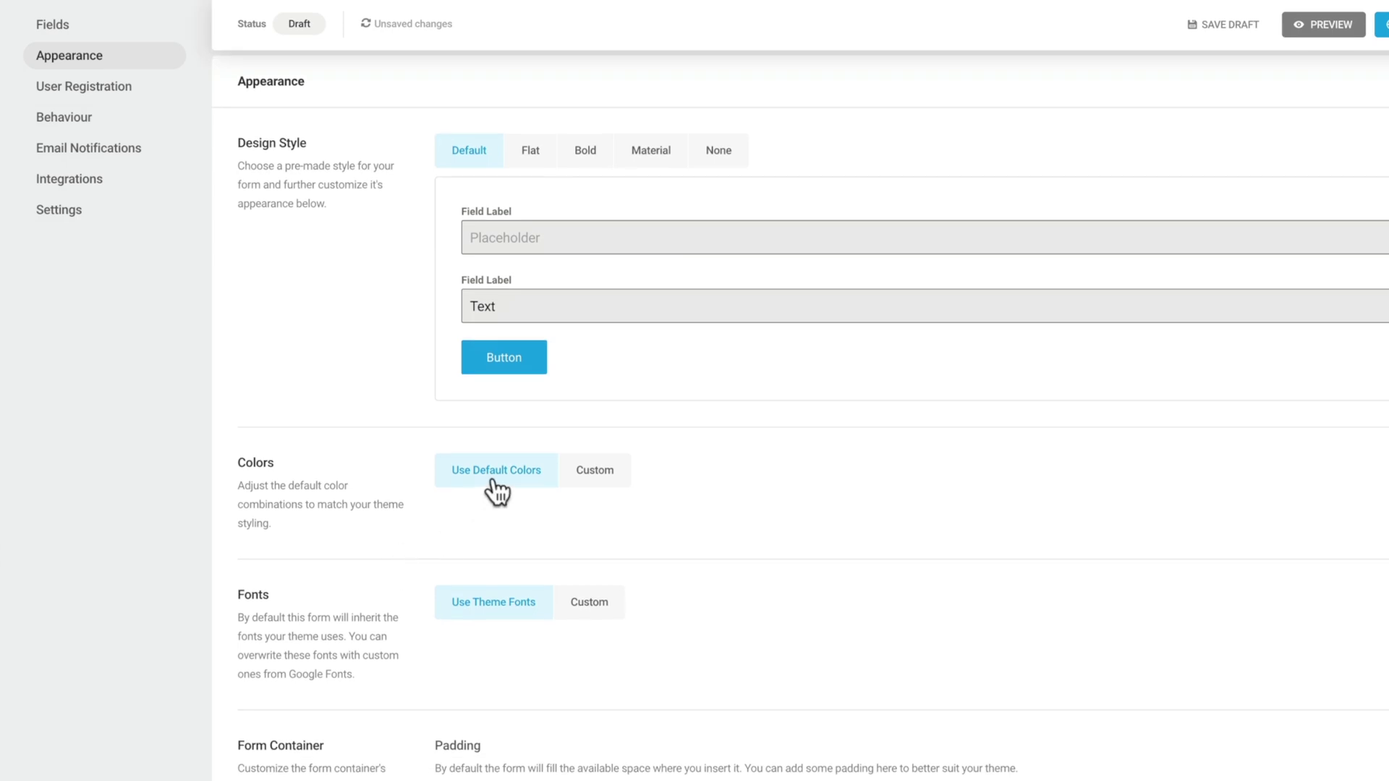
# Try custom colours and custom CSS, then revert to default colours with CSS off
pyautogui.click(586, 486)
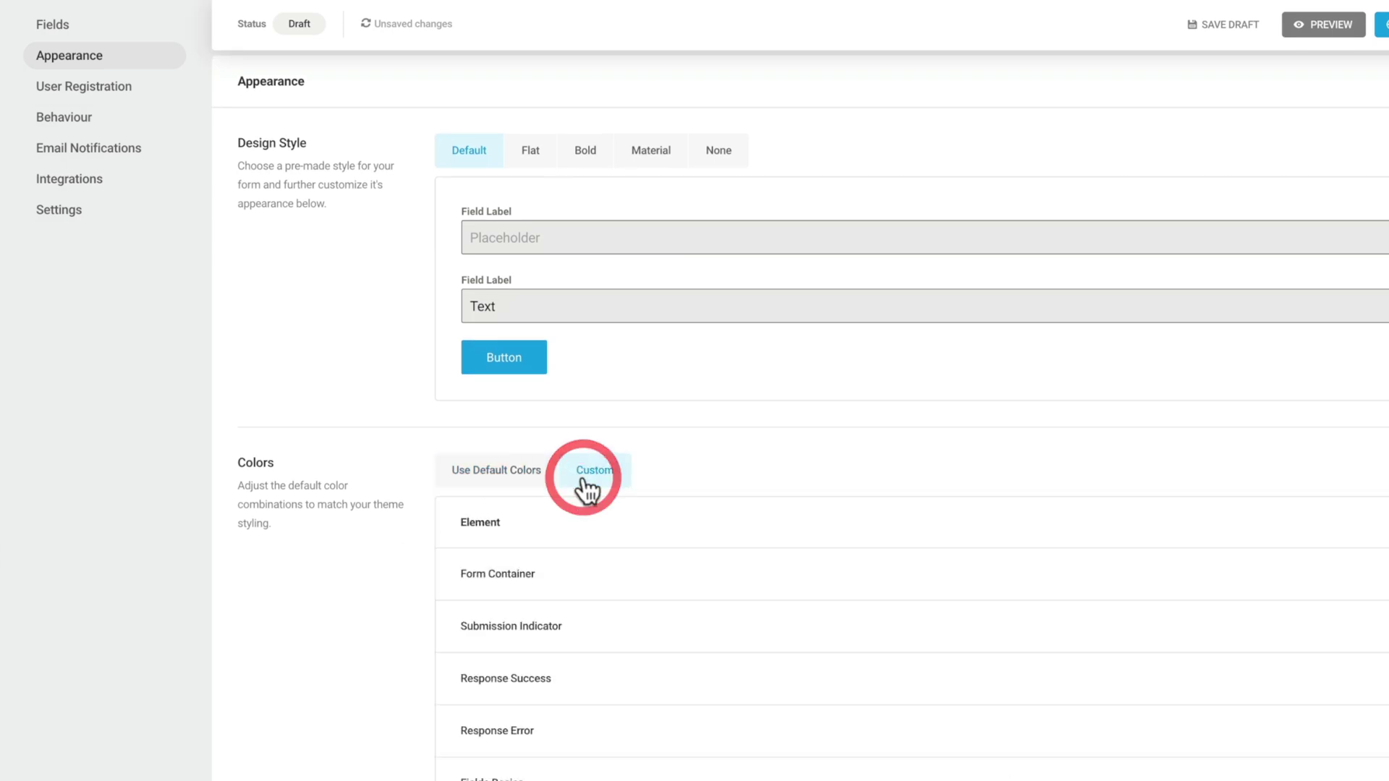
pyautogui.scroll(-3, 576, 611)
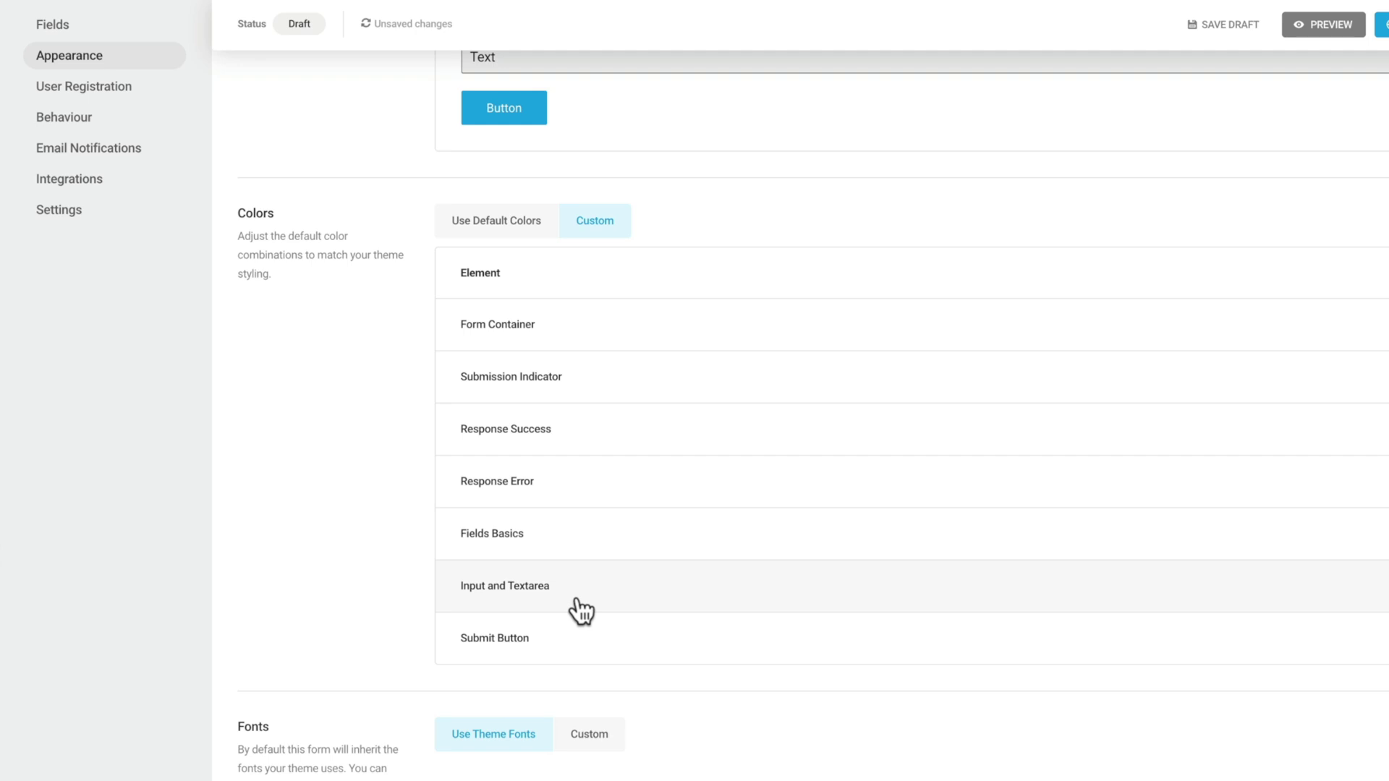
pyautogui.click(511, 225)
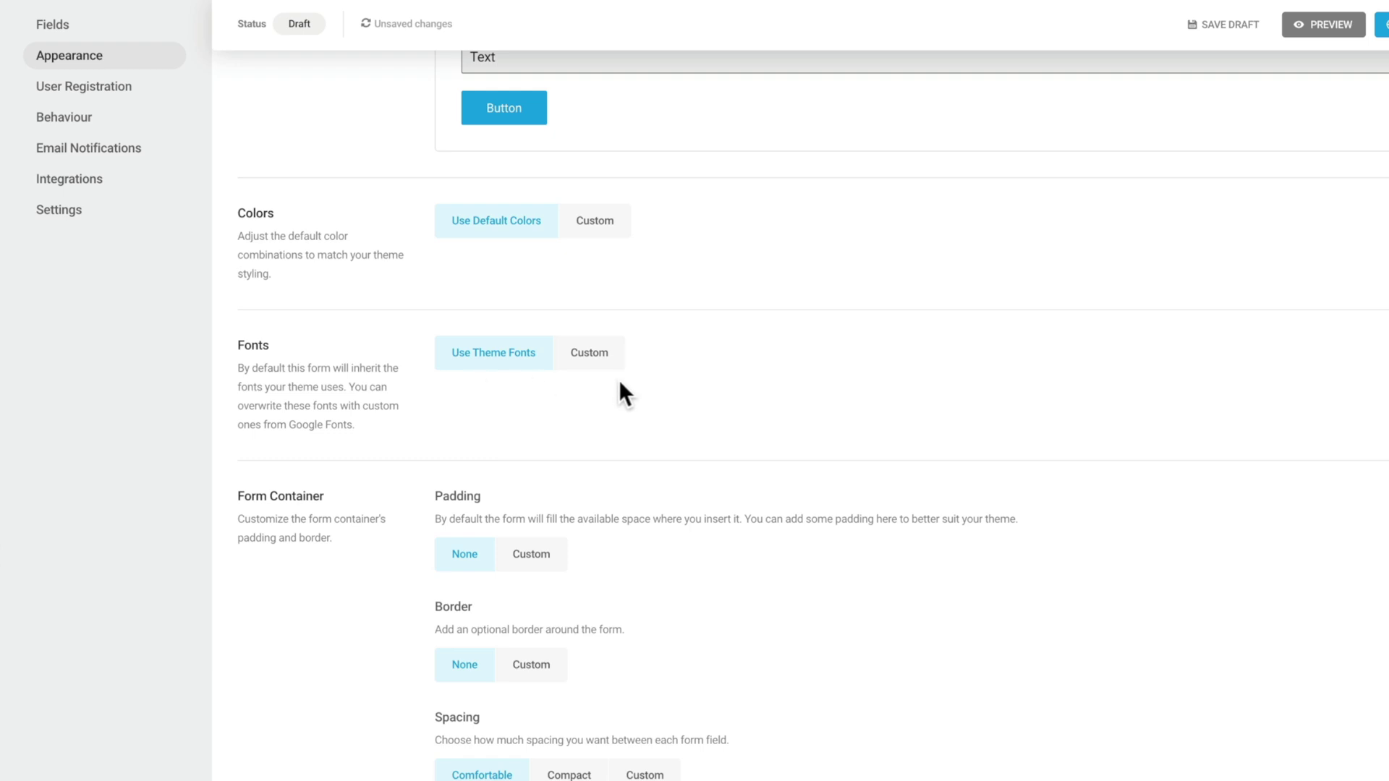
pyautogui.scroll(-5, 774, 425)
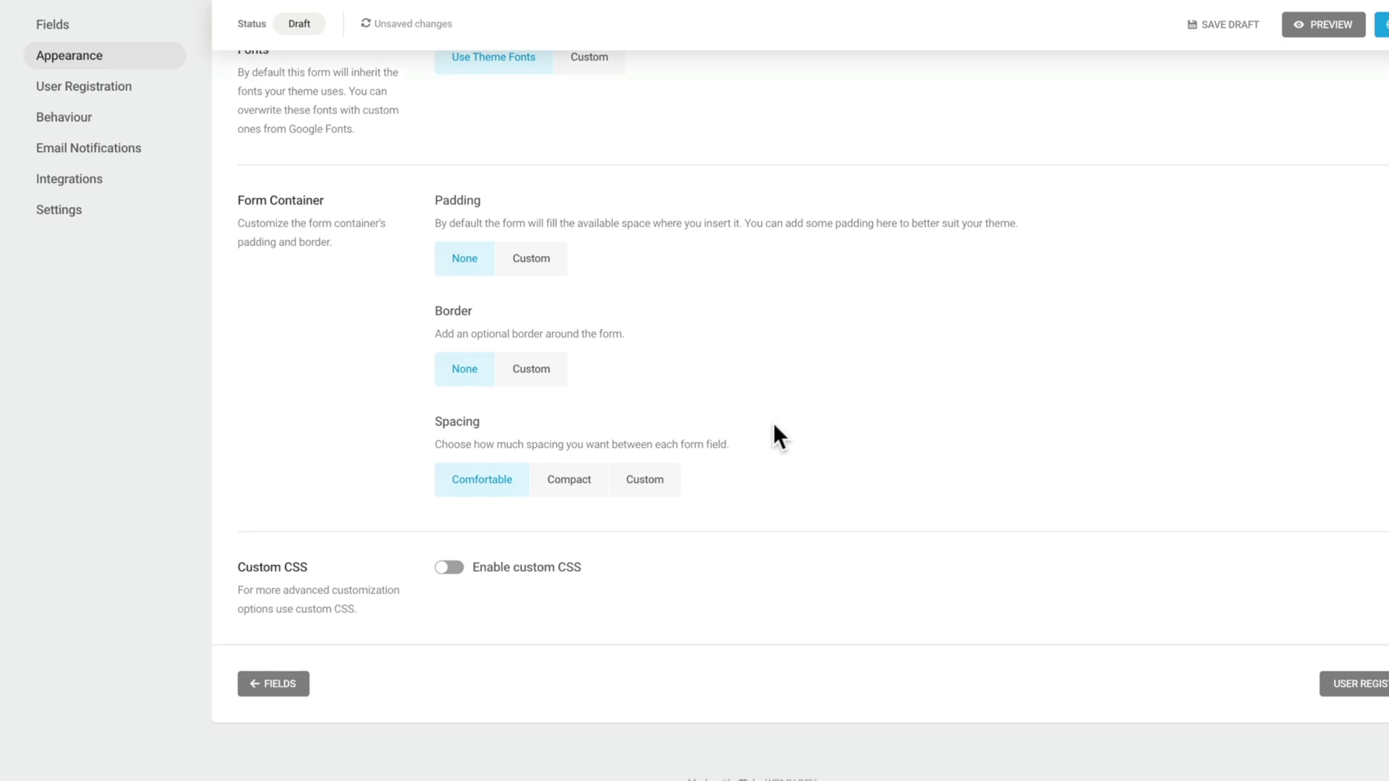
pyautogui.click(460, 572)
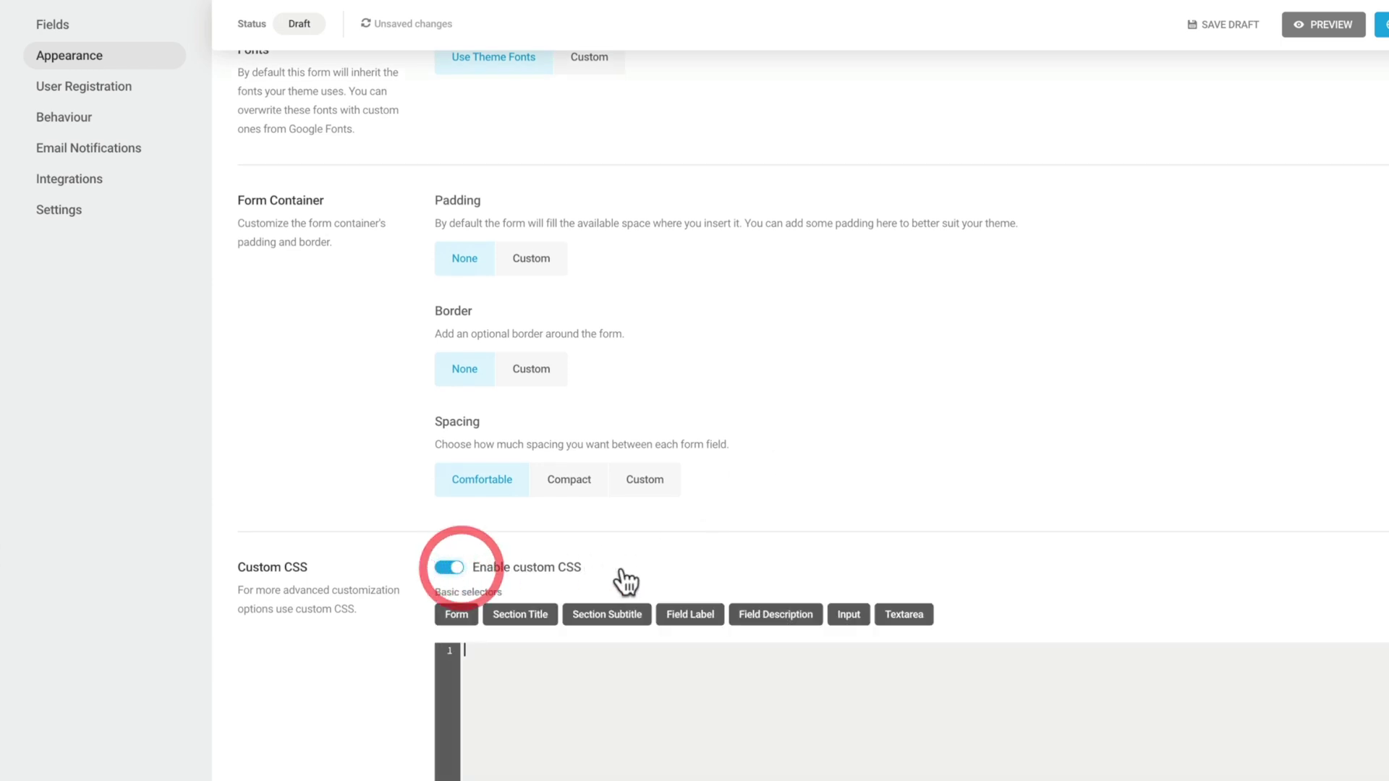
pyautogui.scroll(-2, 635, 582)
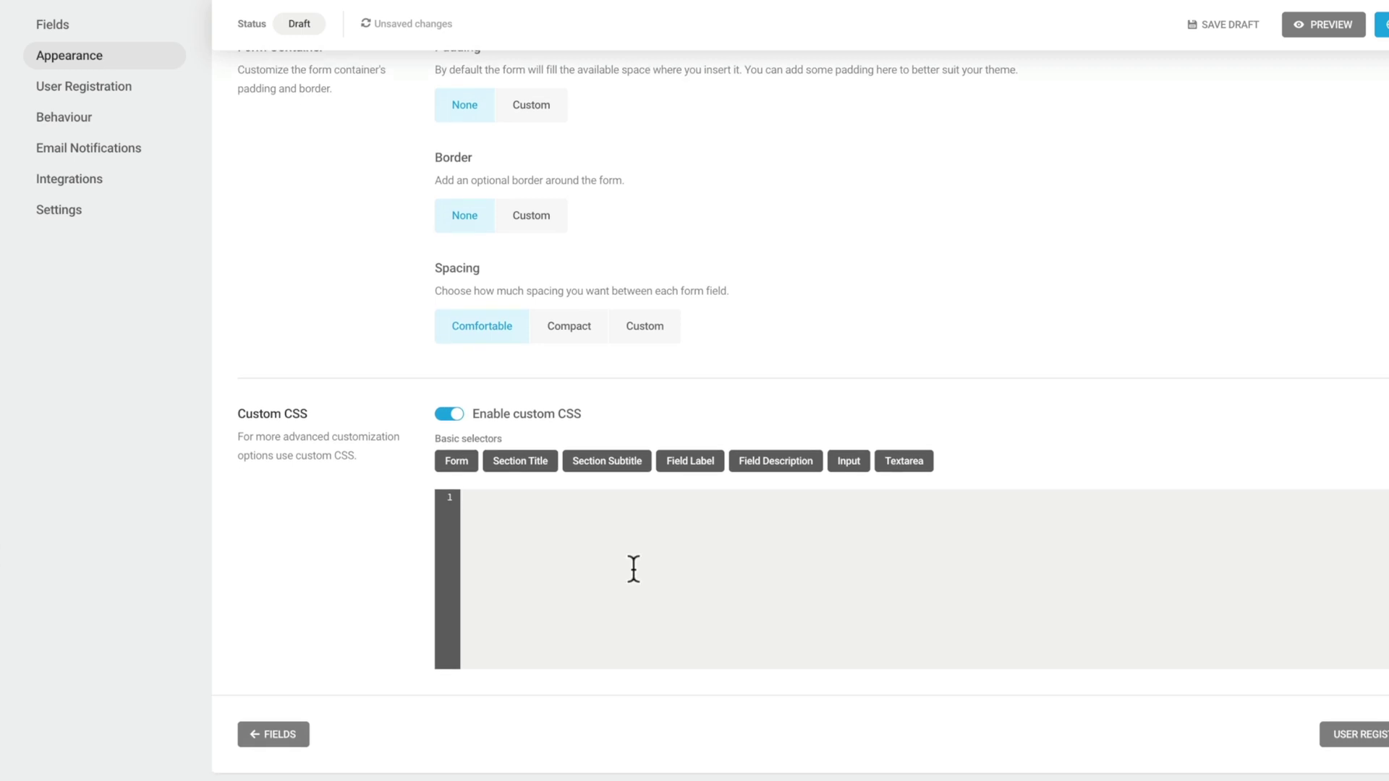
pyautogui.click(537, 507)
pyautogui.click(445, 419)
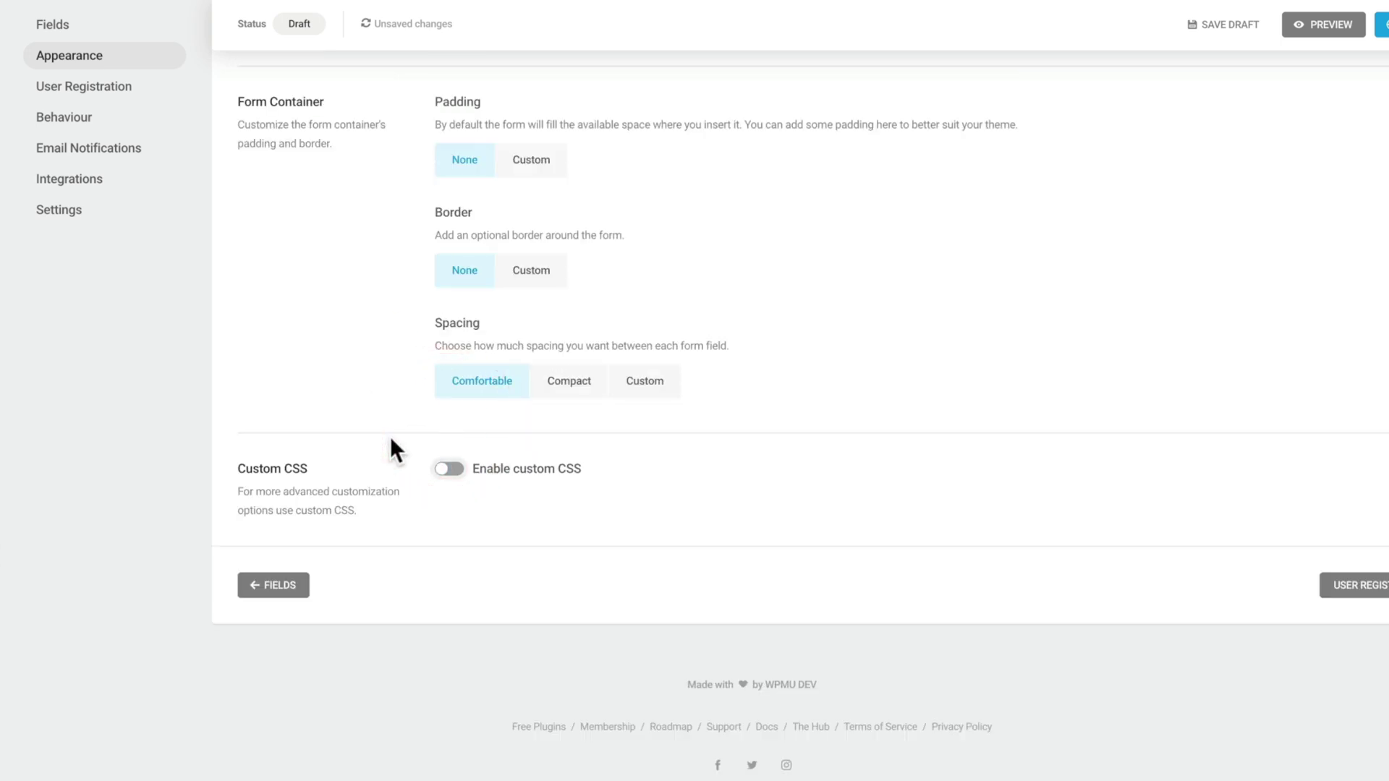
pyautogui.click(119, 92)
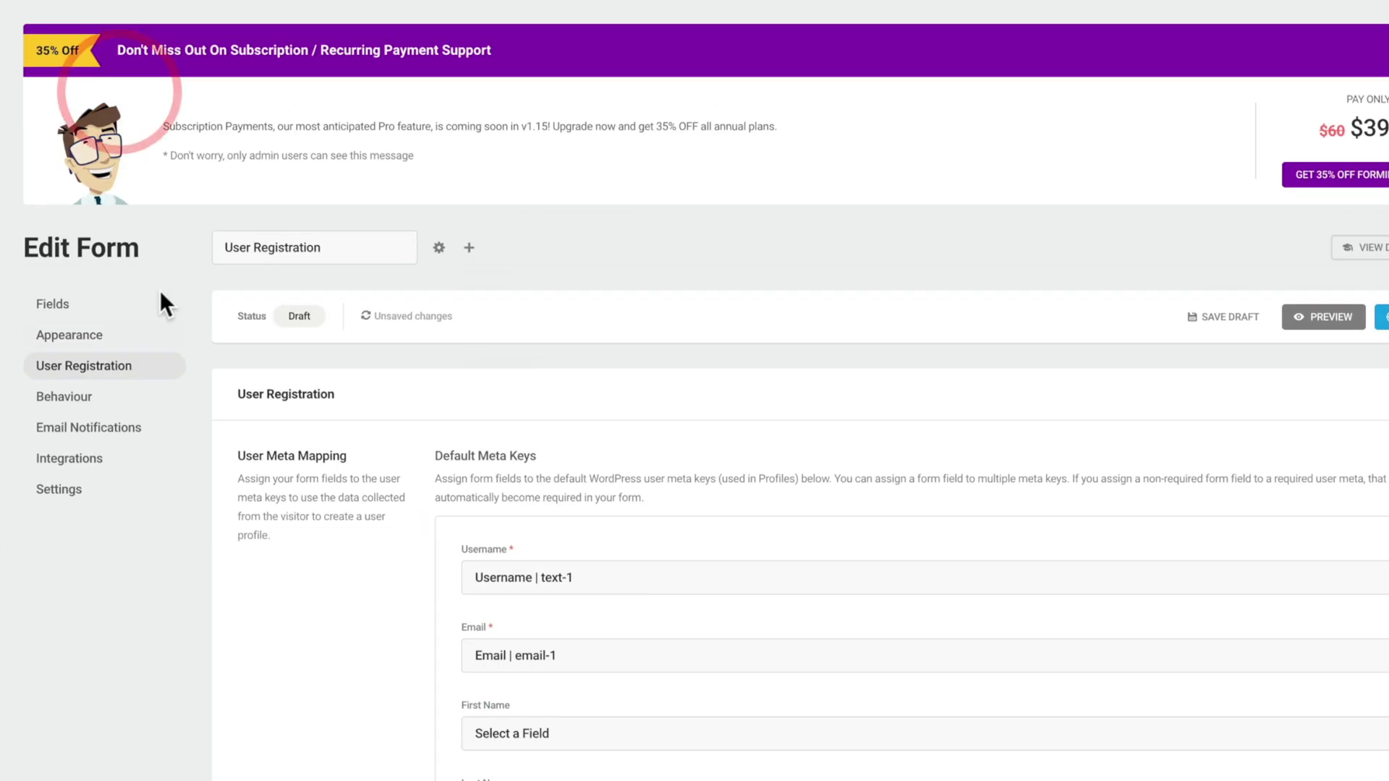
# Keep Email as email-1; map First Name to name-1-first-name and Last Name to name-1-last-name
pyautogui.scroll(-2, 255, 654)
pyautogui.scroll(-2, 255, 654)
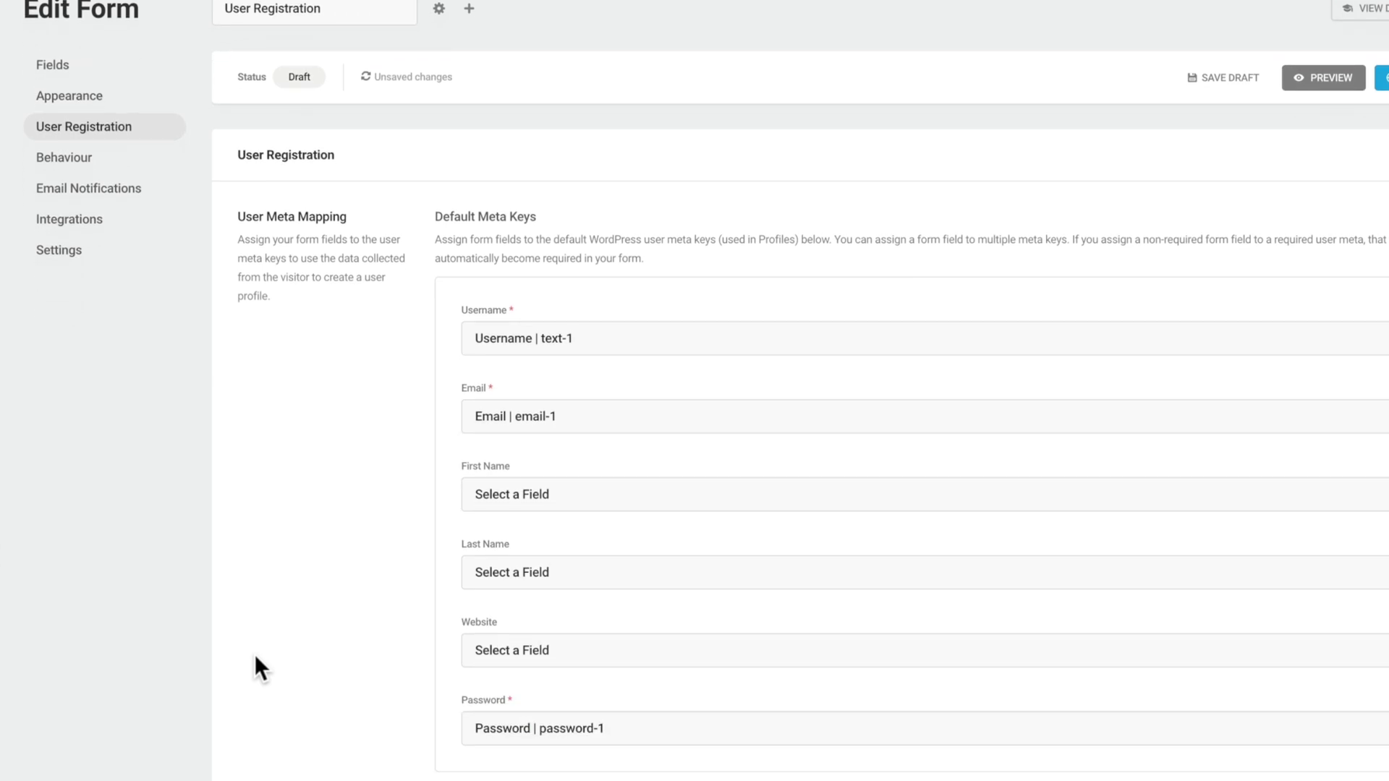
pyautogui.click(837, 421)
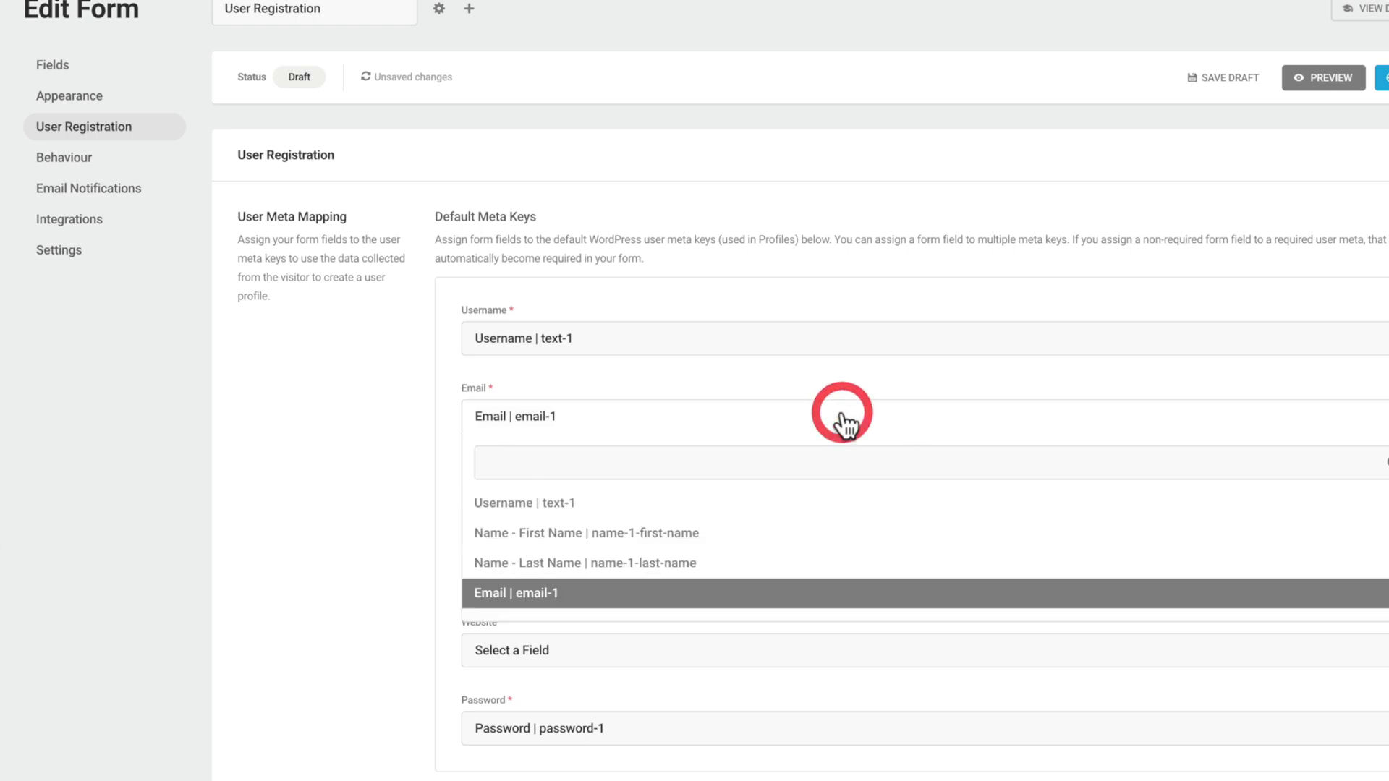
pyautogui.click(563, 598)
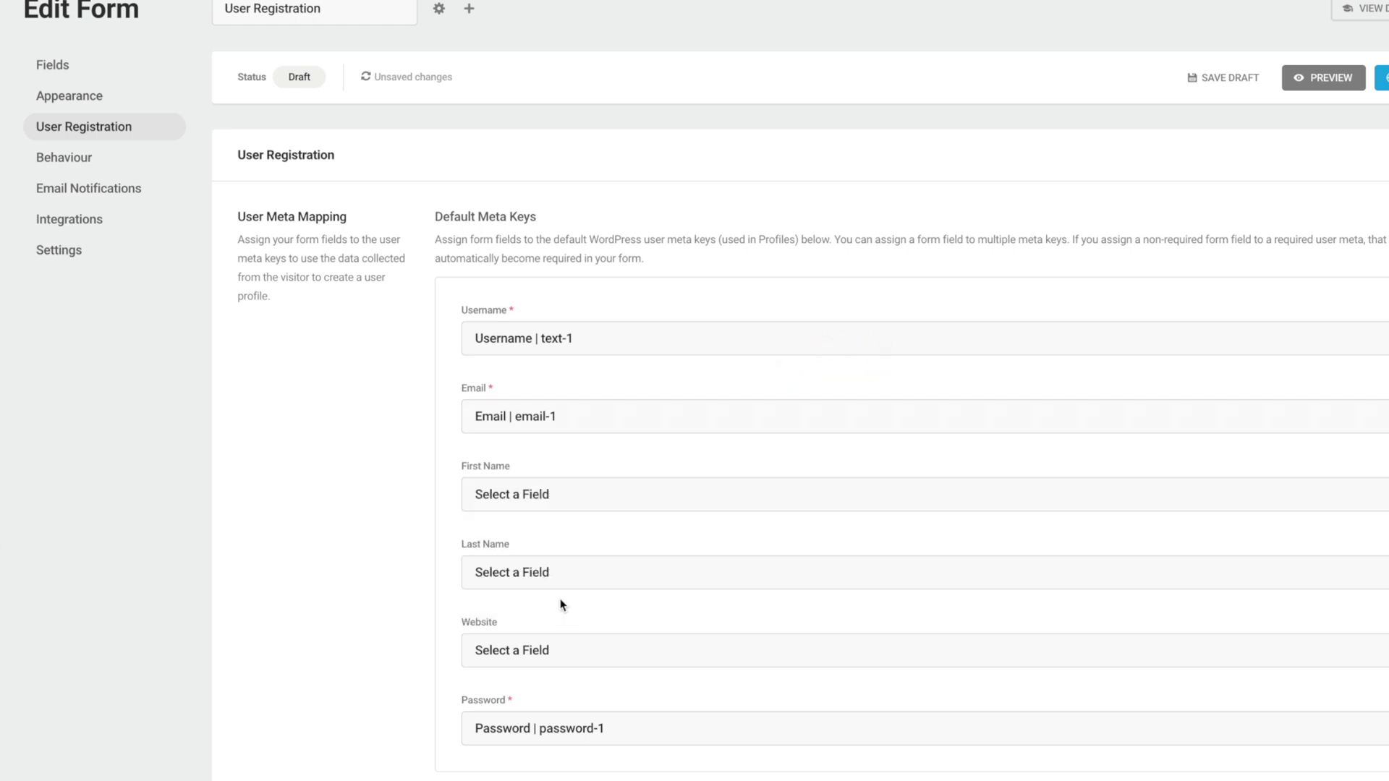
pyautogui.click(603, 504)
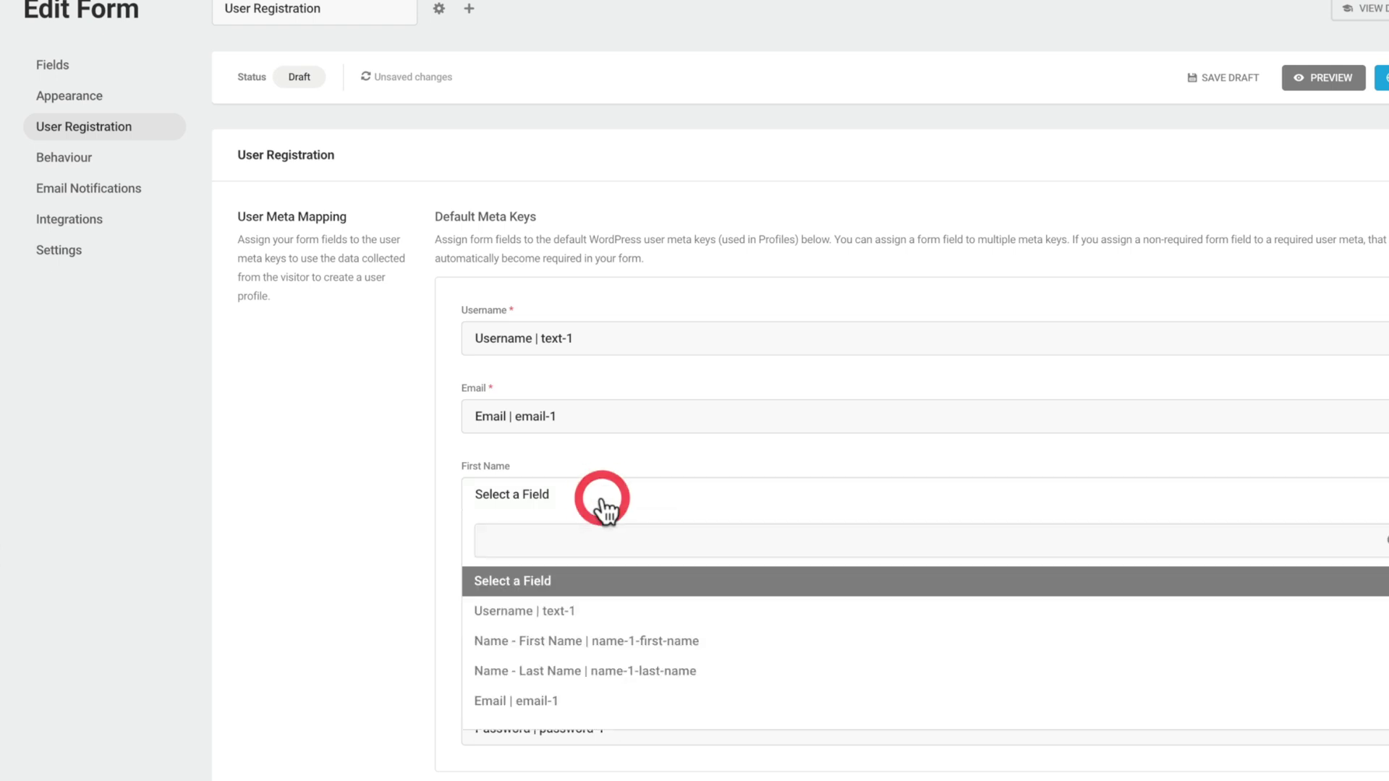
pyautogui.click(569, 641)
pyautogui.click(571, 572)
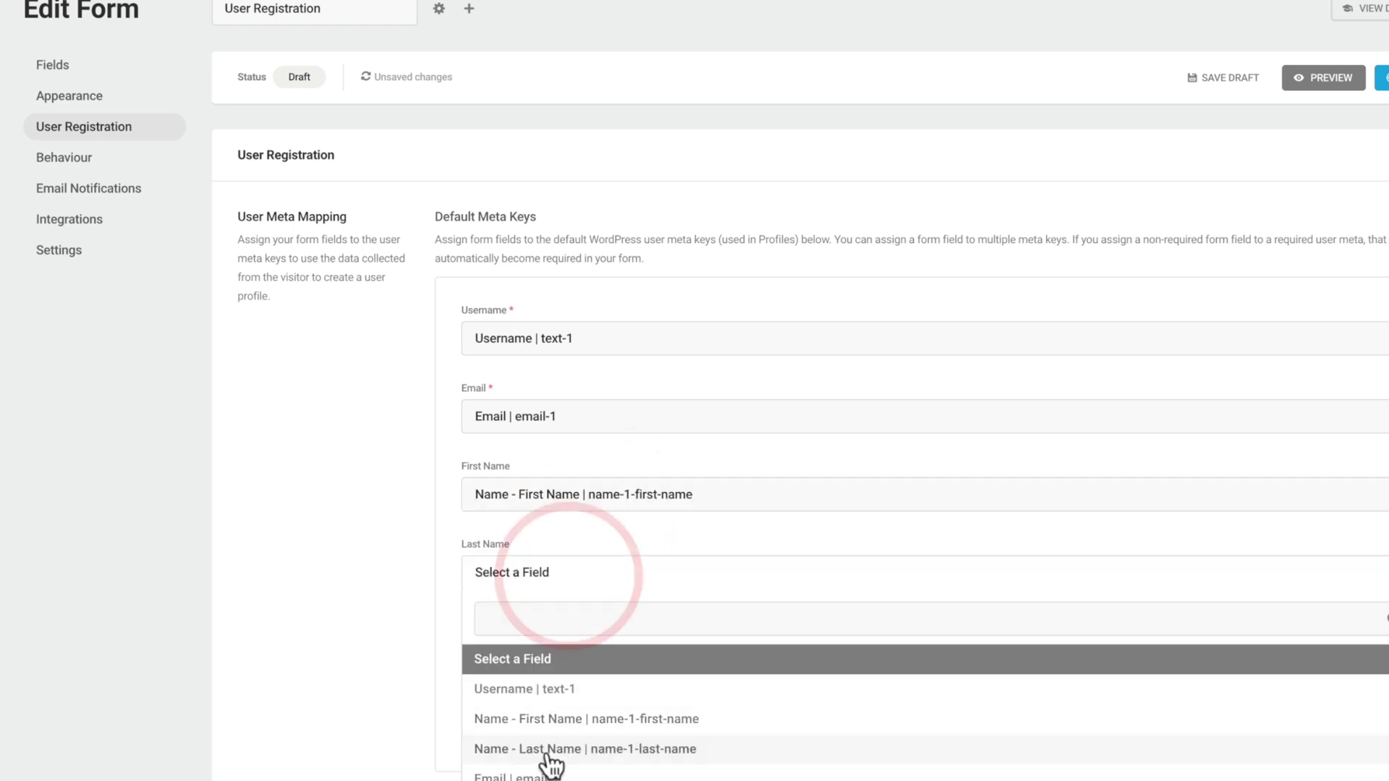
pyautogui.click(544, 751)
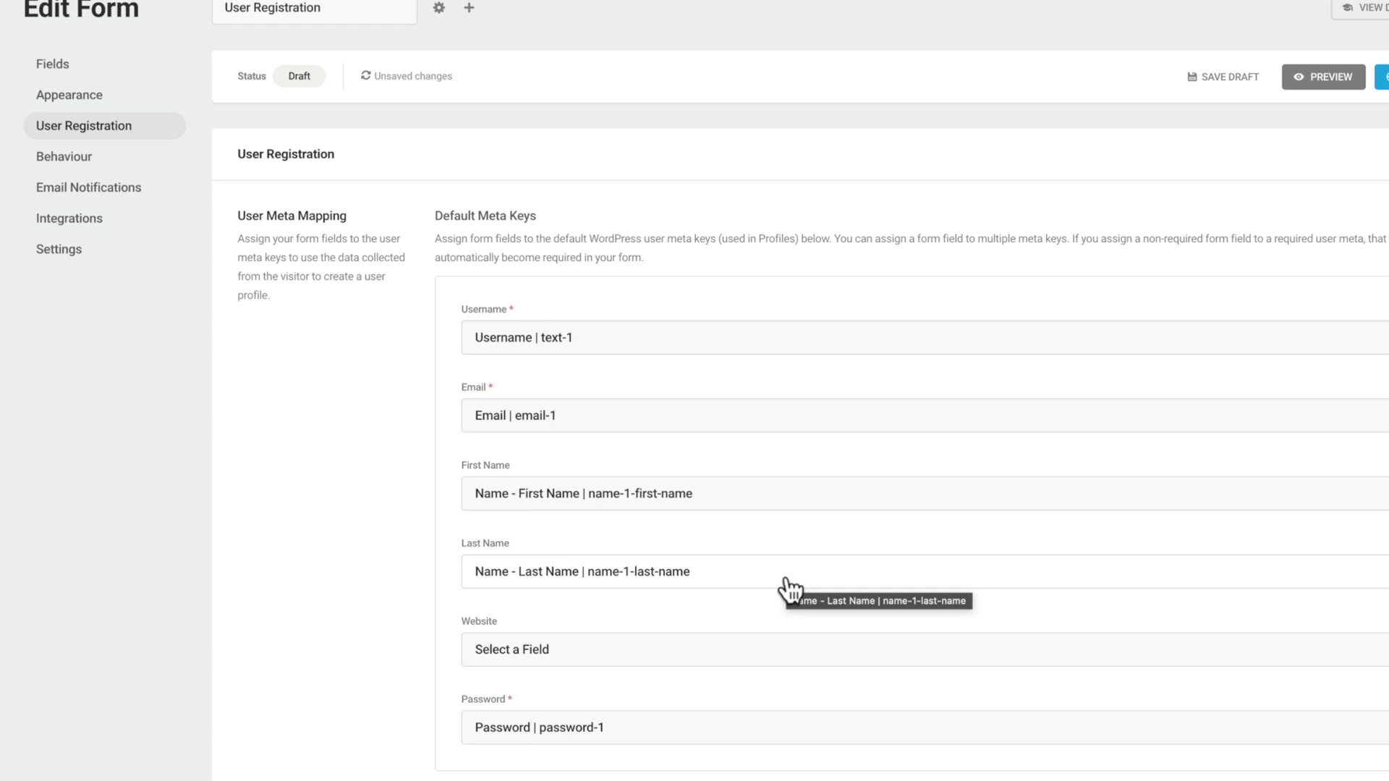
pyautogui.scroll(-7, 788, 587)
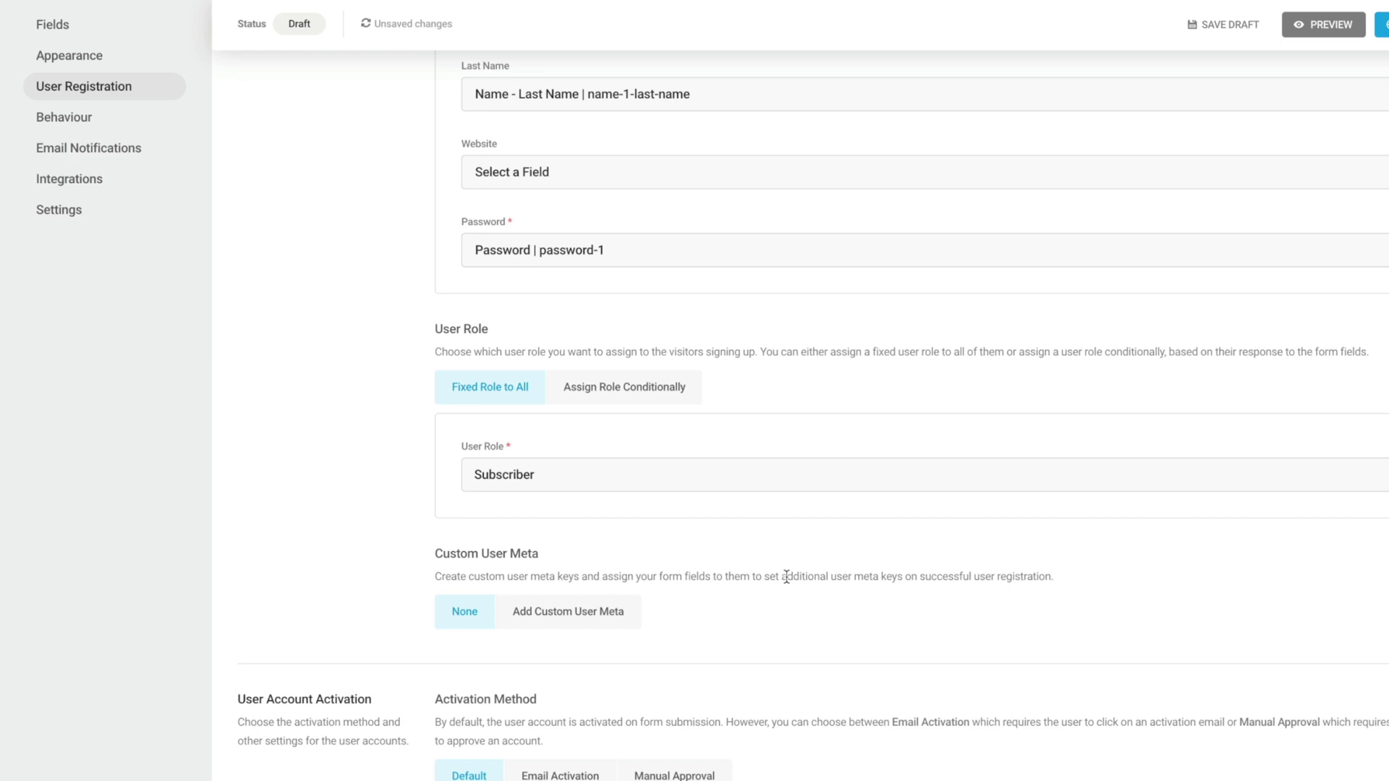
pyautogui.click(607, 498)
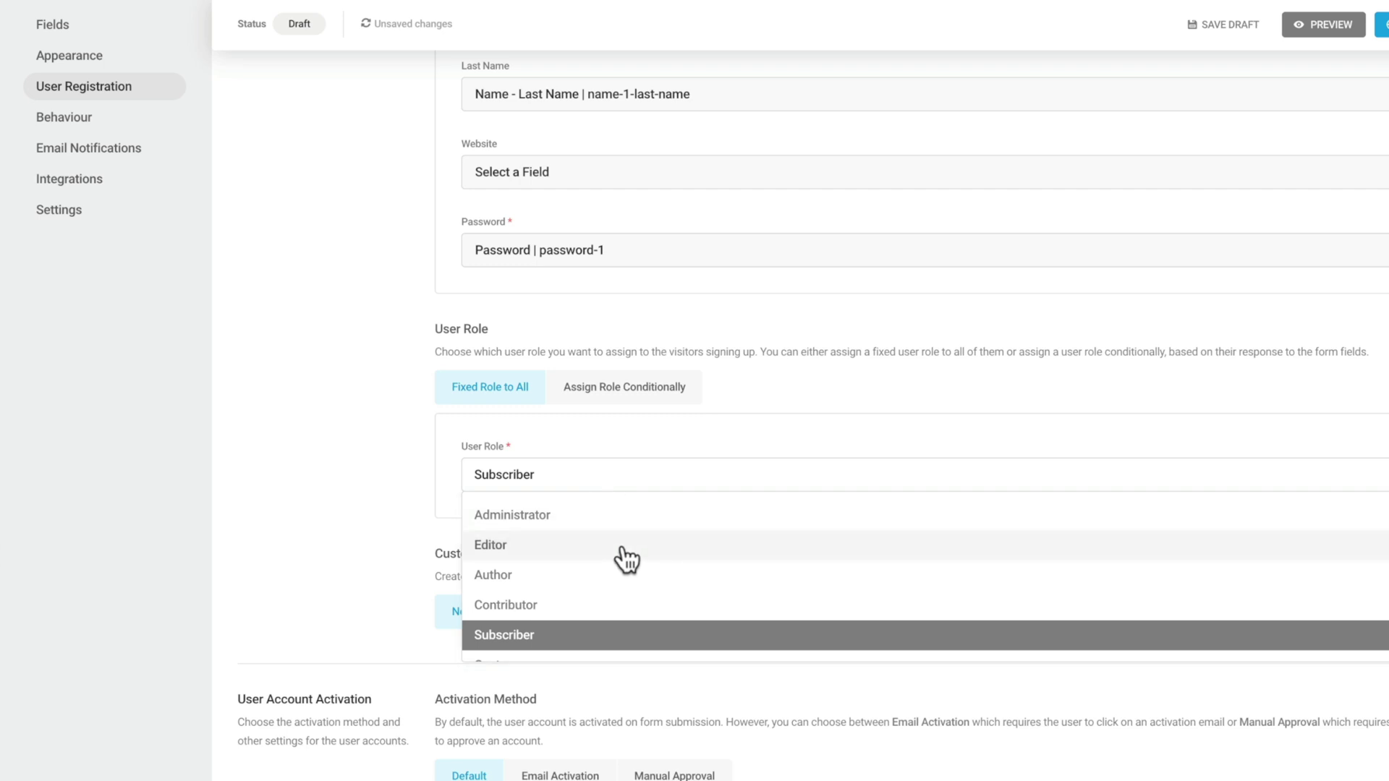
pyautogui.scroll(-1, 620, 562)
pyautogui.scroll(-1, 626, 559)
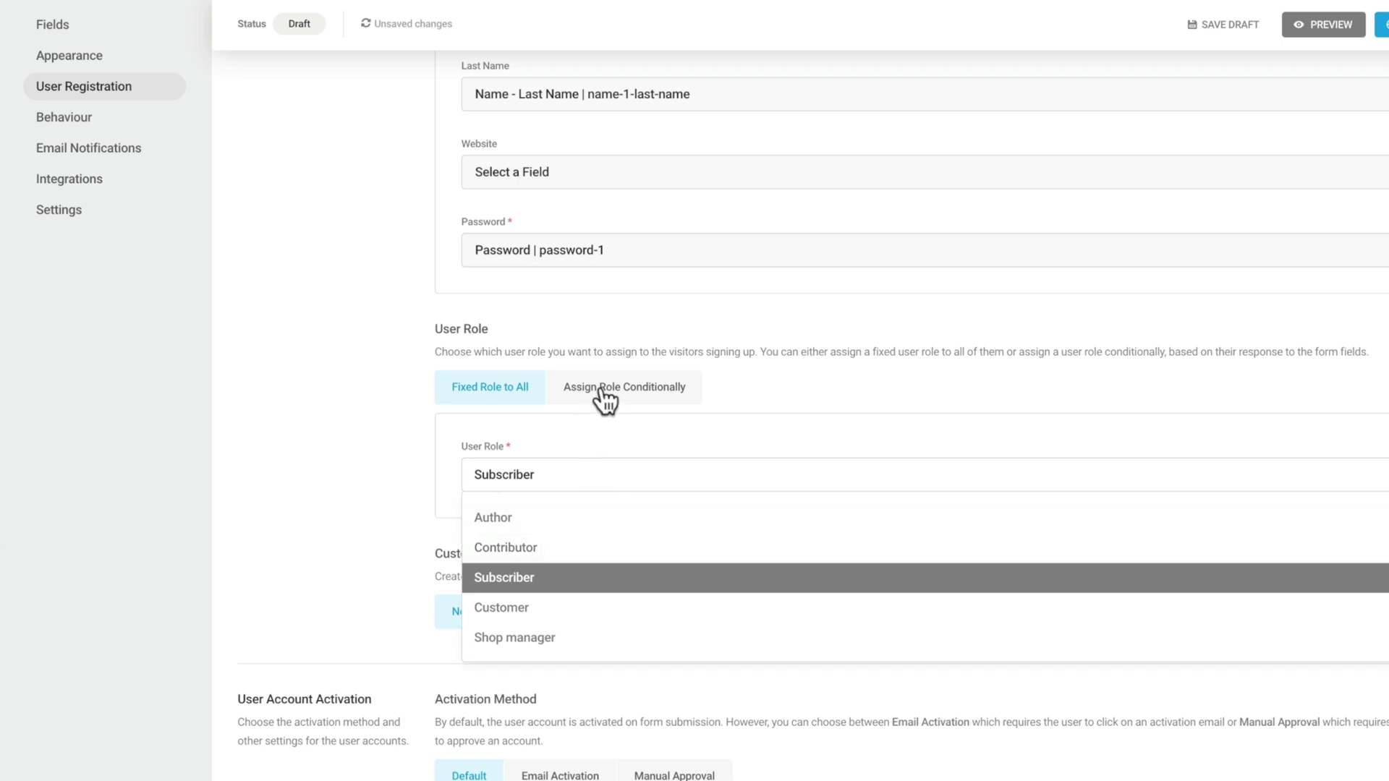
pyautogui.click(389, 389)
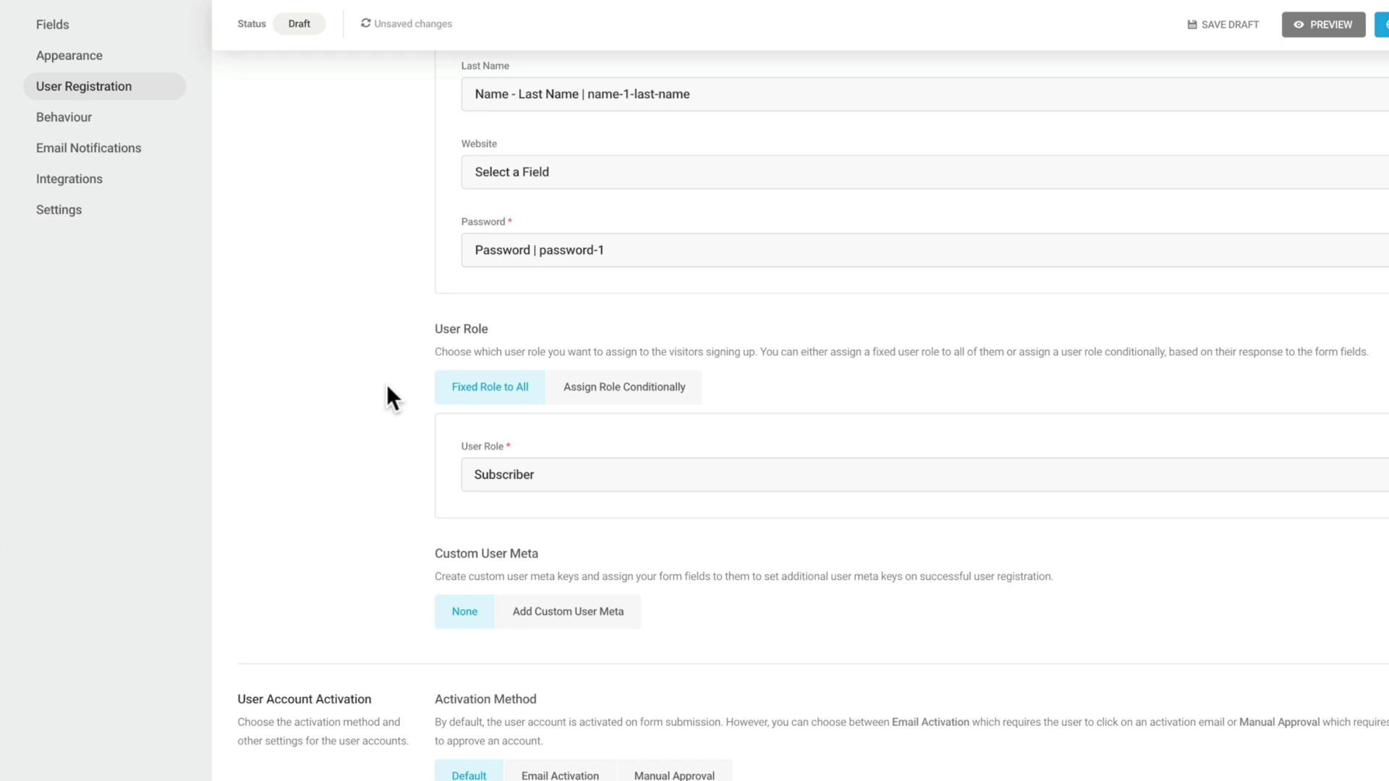
pyautogui.scroll(-2, 382, 506)
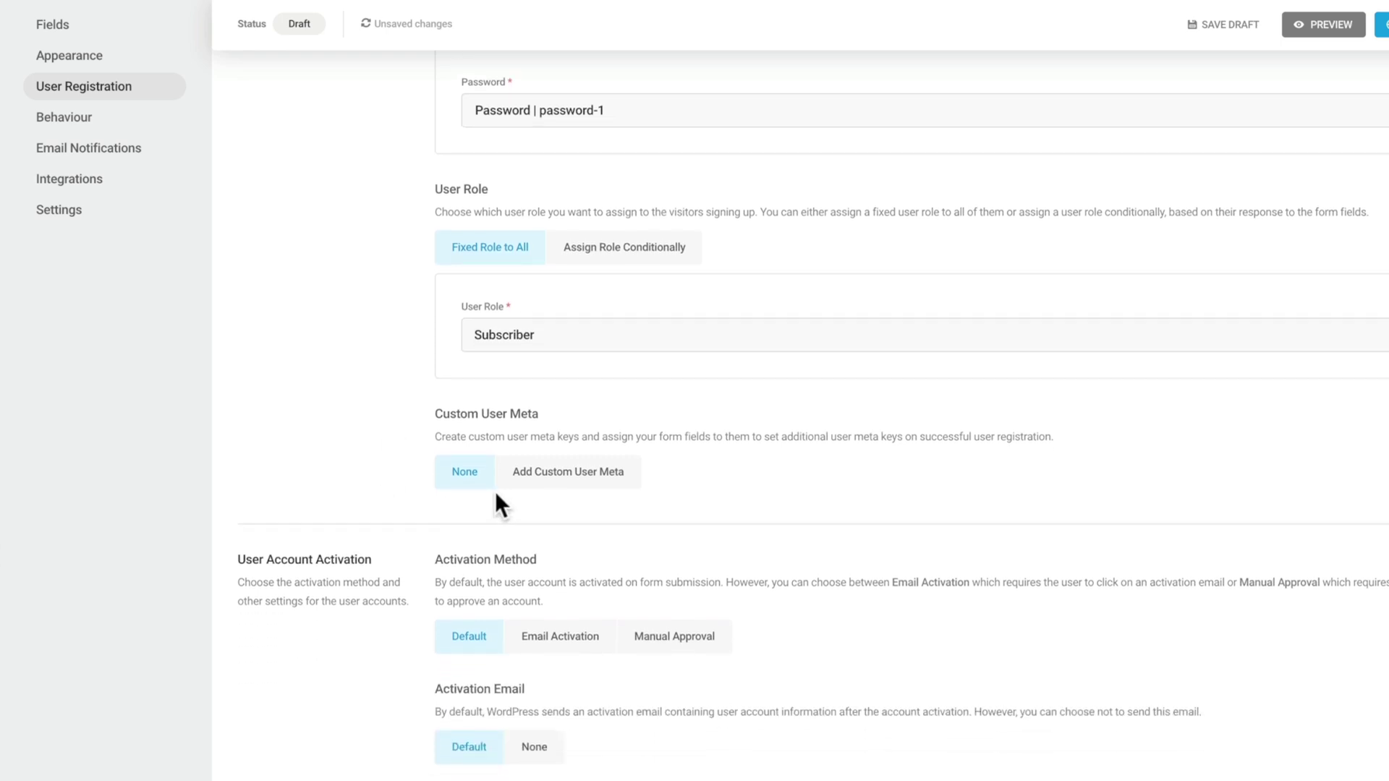
pyautogui.scroll(-3, 553, 493)
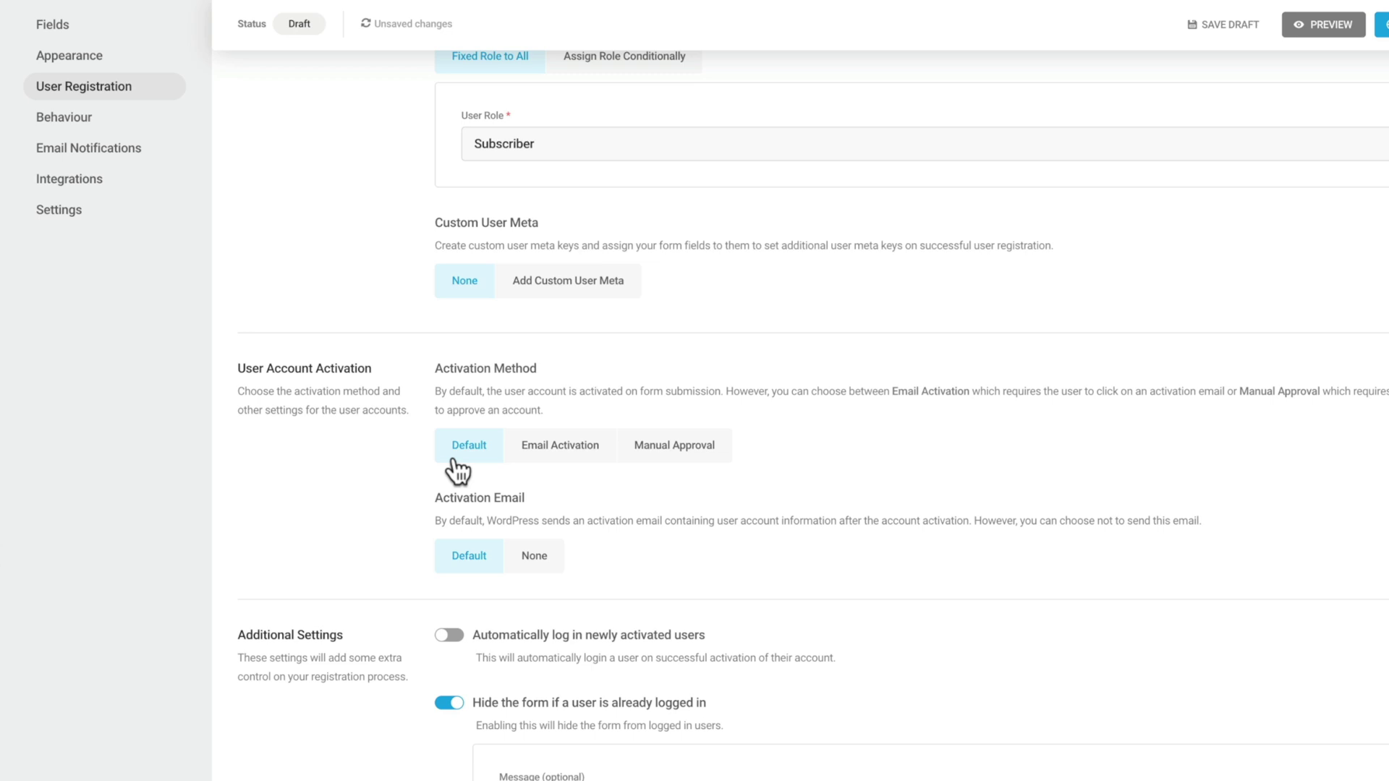
pyautogui.click(562, 453)
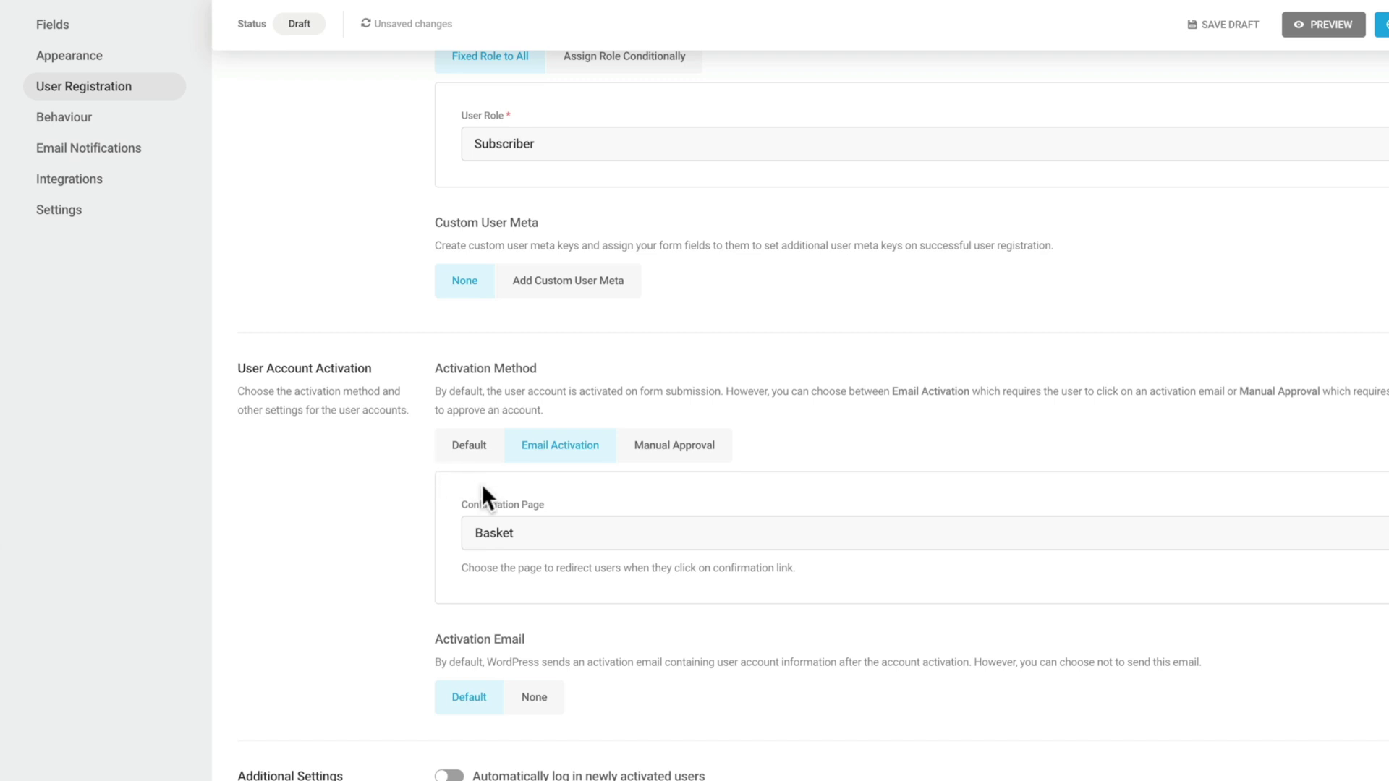
pyautogui.click(532, 541)
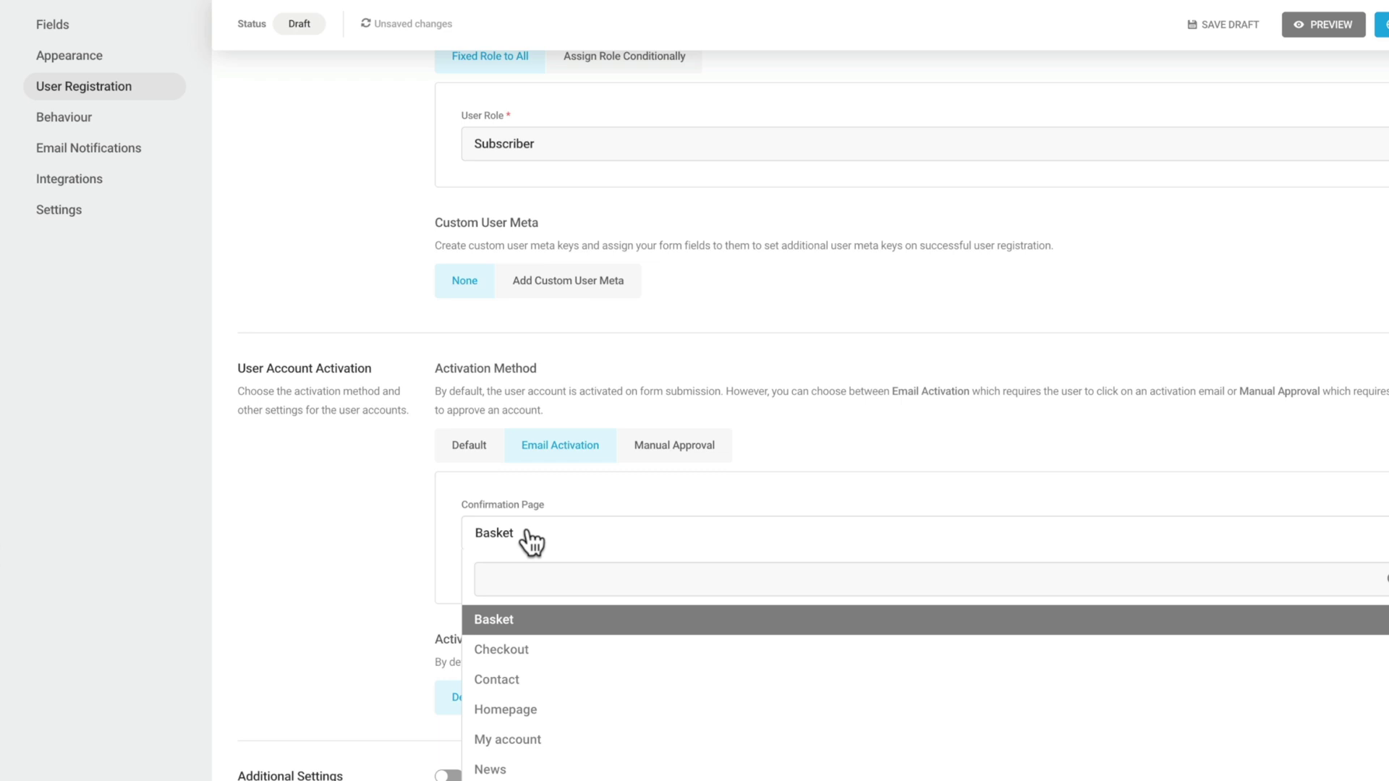
pyautogui.click(531, 540)
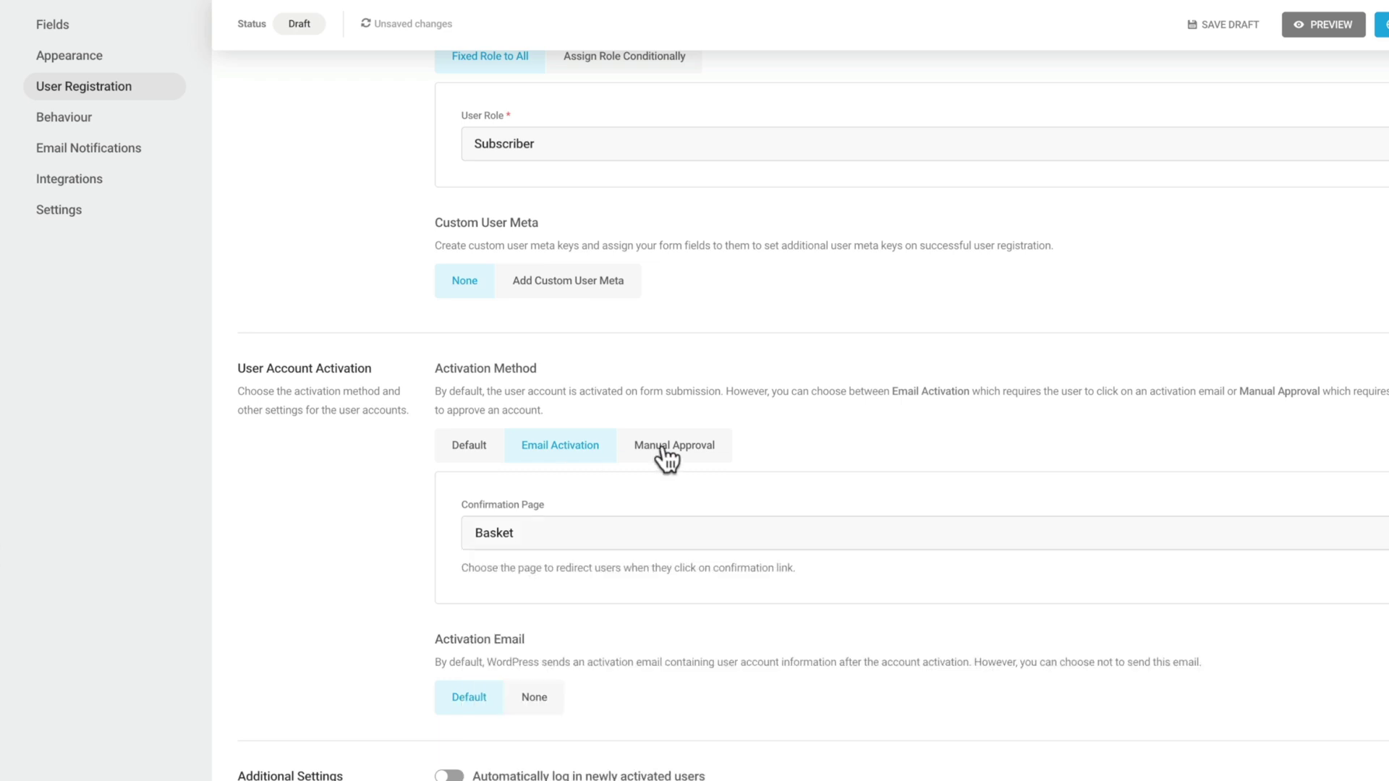
pyautogui.click(667, 456)
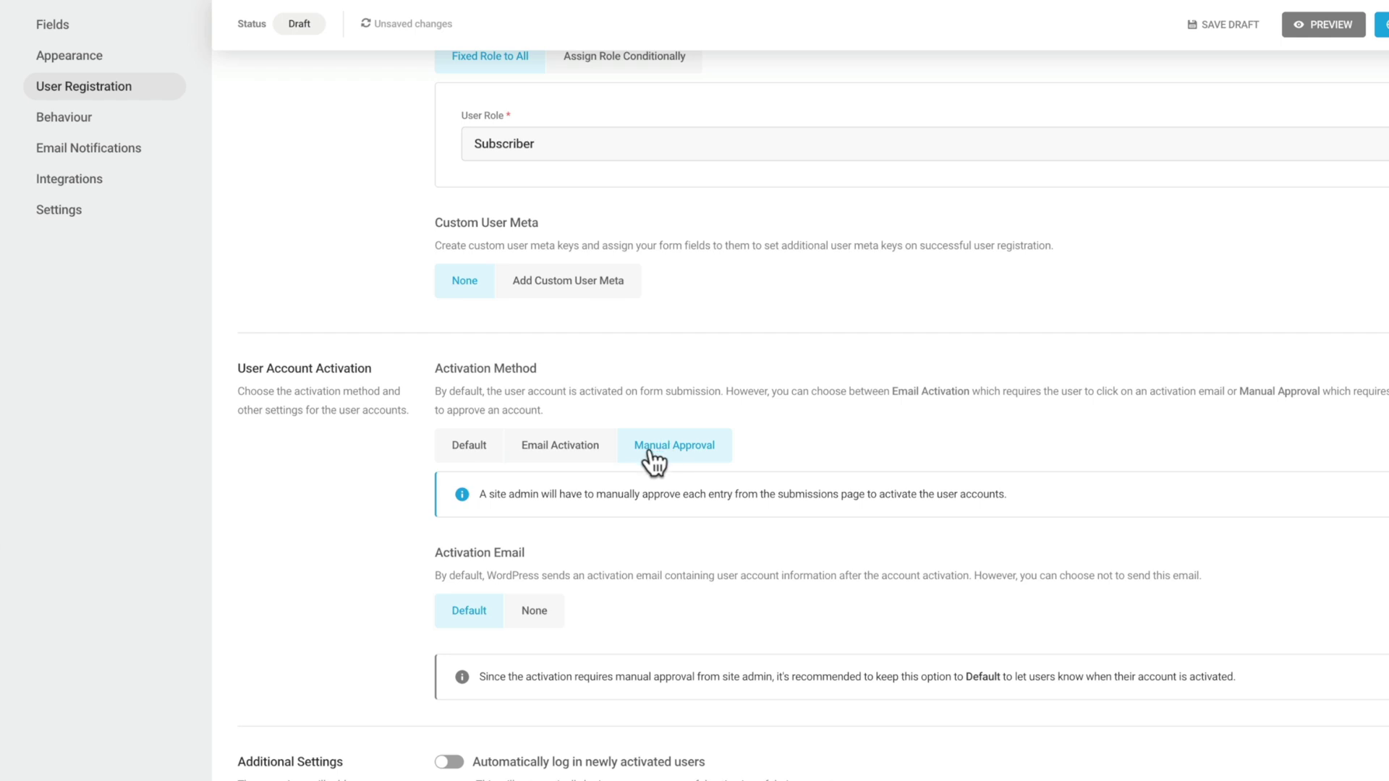
pyautogui.click(477, 456)
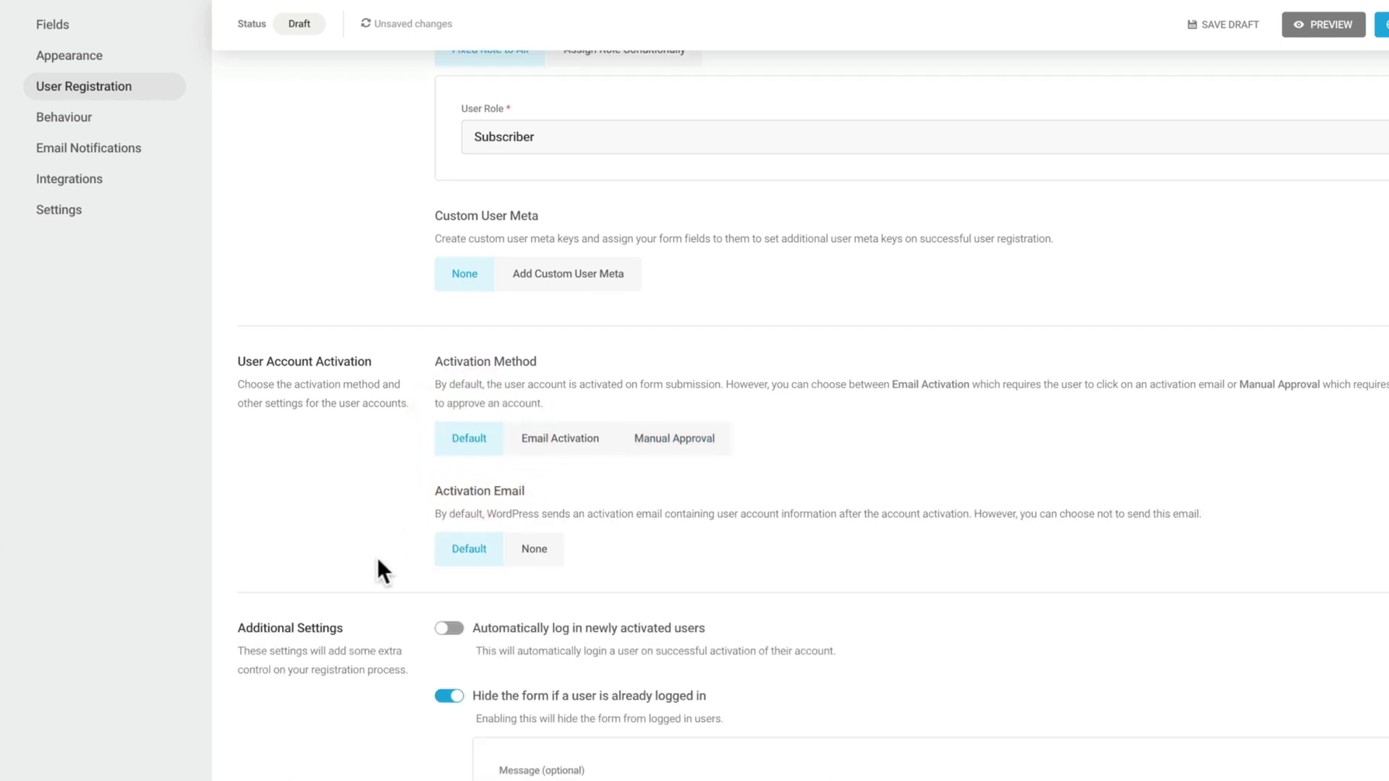
pyautogui.scroll(-1, 377, 558)
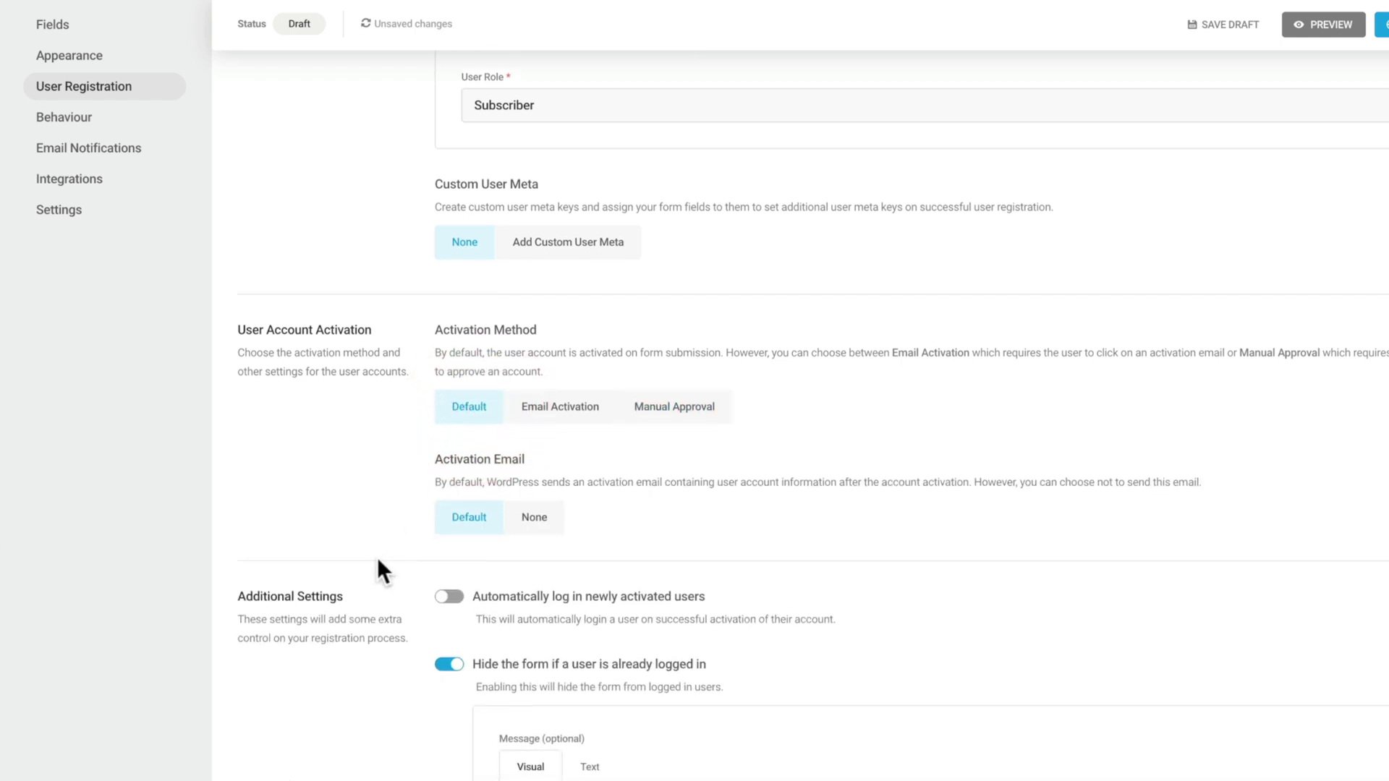
pyautogui.click(468, 526)
pyautogui.click(533, 525)
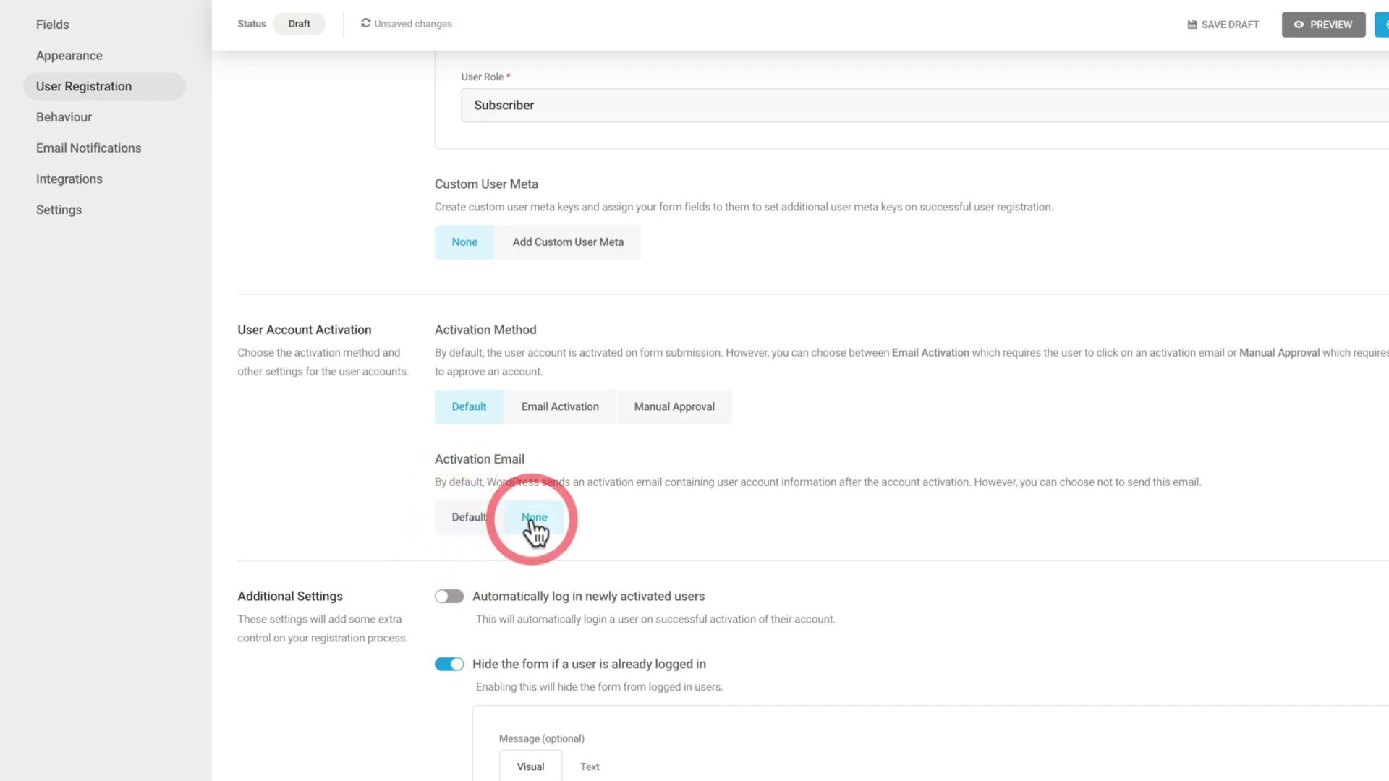
pyautogui.click(486, 521)
pyautogui.scroll(-5, 394, 579)
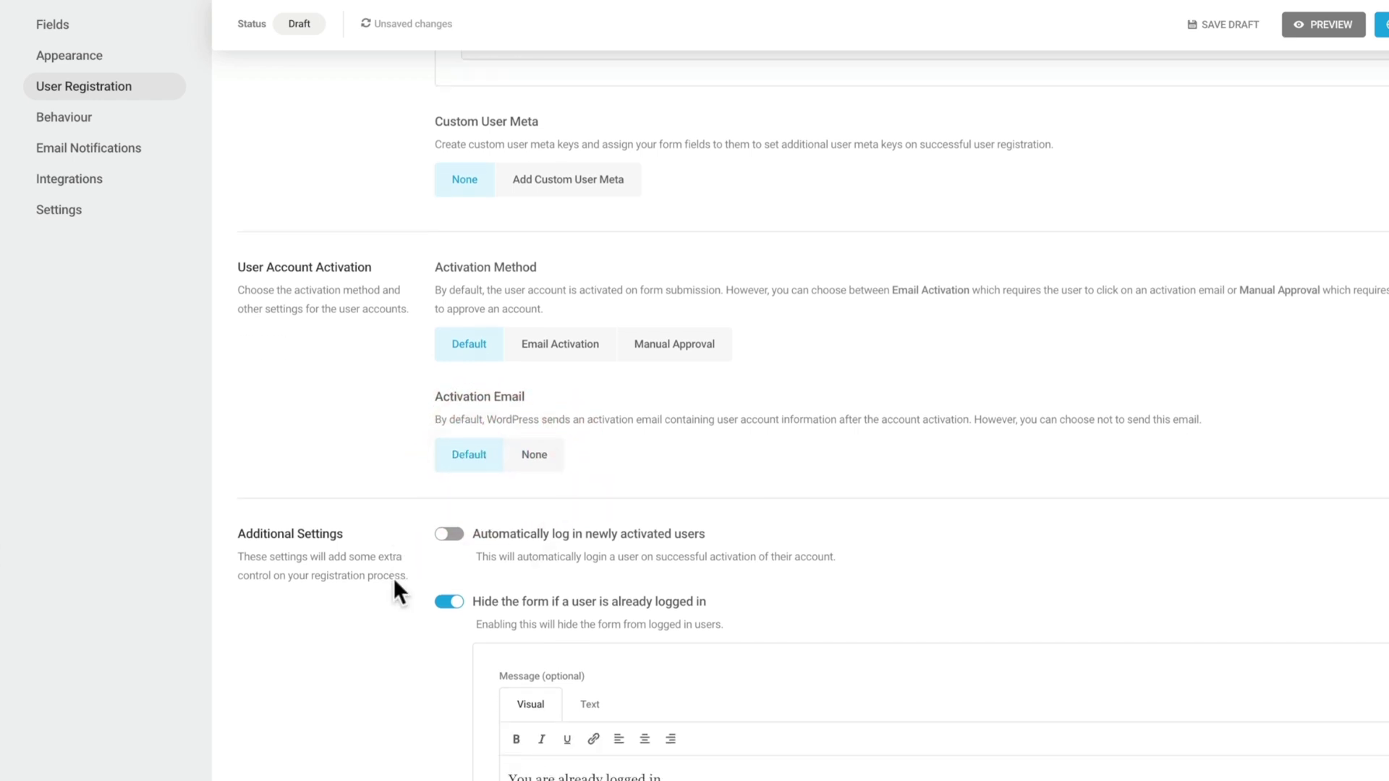
# Switch on 'Automatically log in newly activated users' under Additional Settings
pyautogui.scroll(-1, 393, 579)
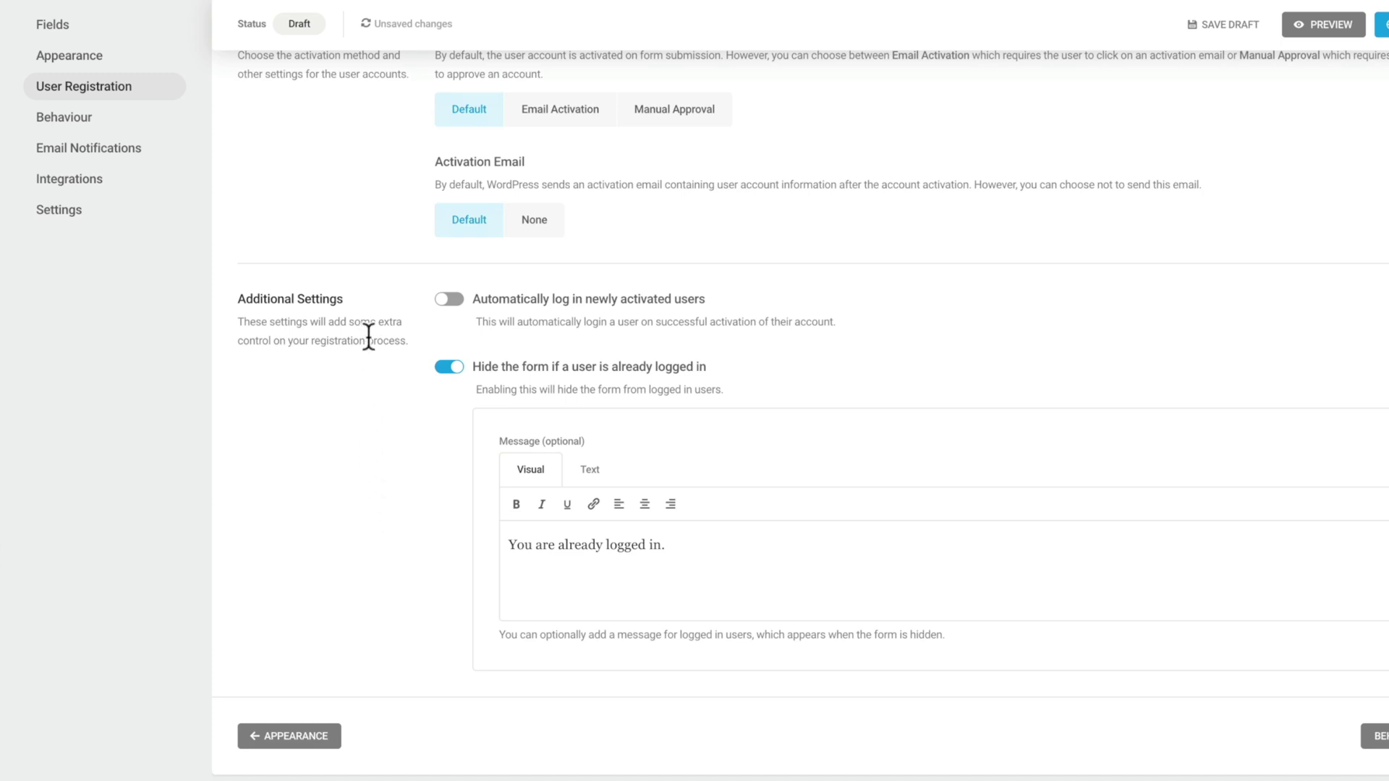
pyautogui.click(459, 298)
# Set the registration form's after-submission behaviour to Inline Message, after trying Redirect and Hide form
pyautogui.click(63, 118)
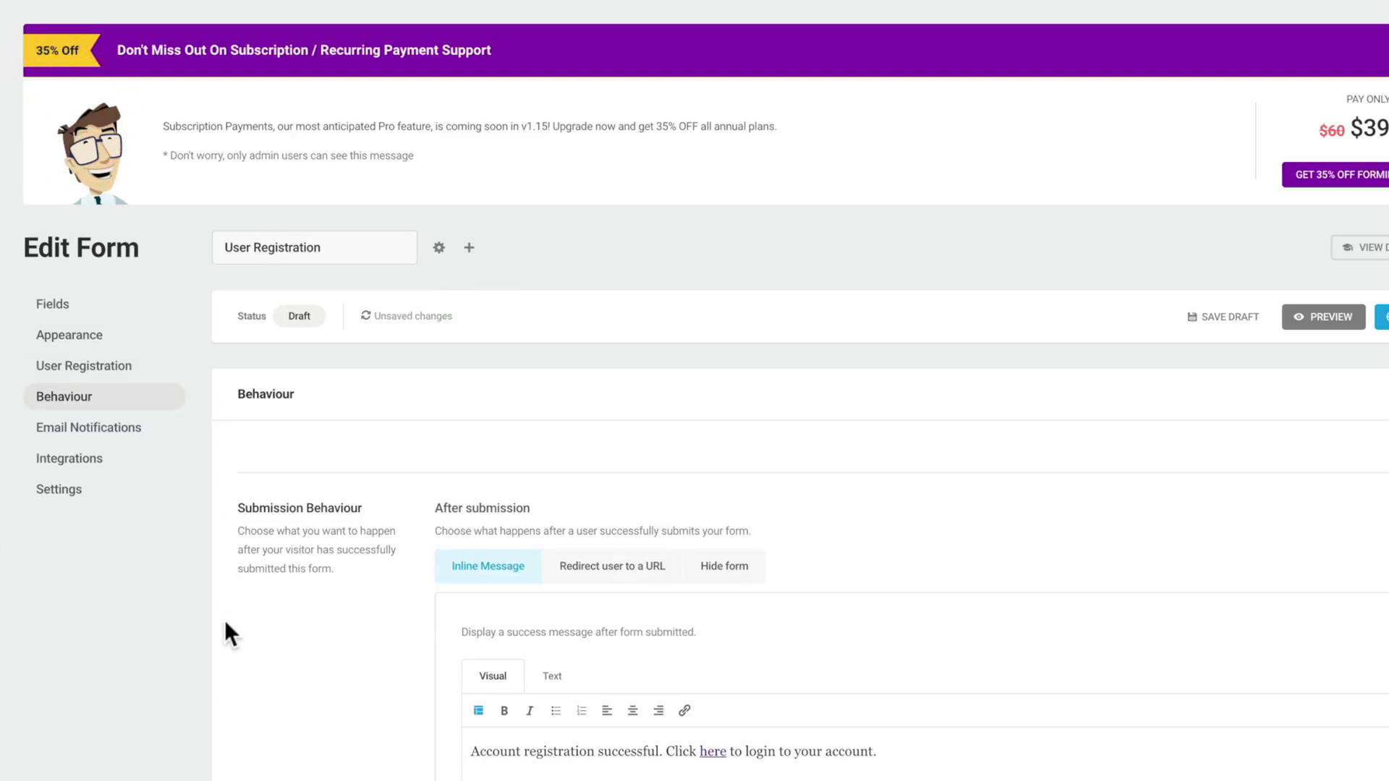
pyautogui.scroll(-3, 225, 623)
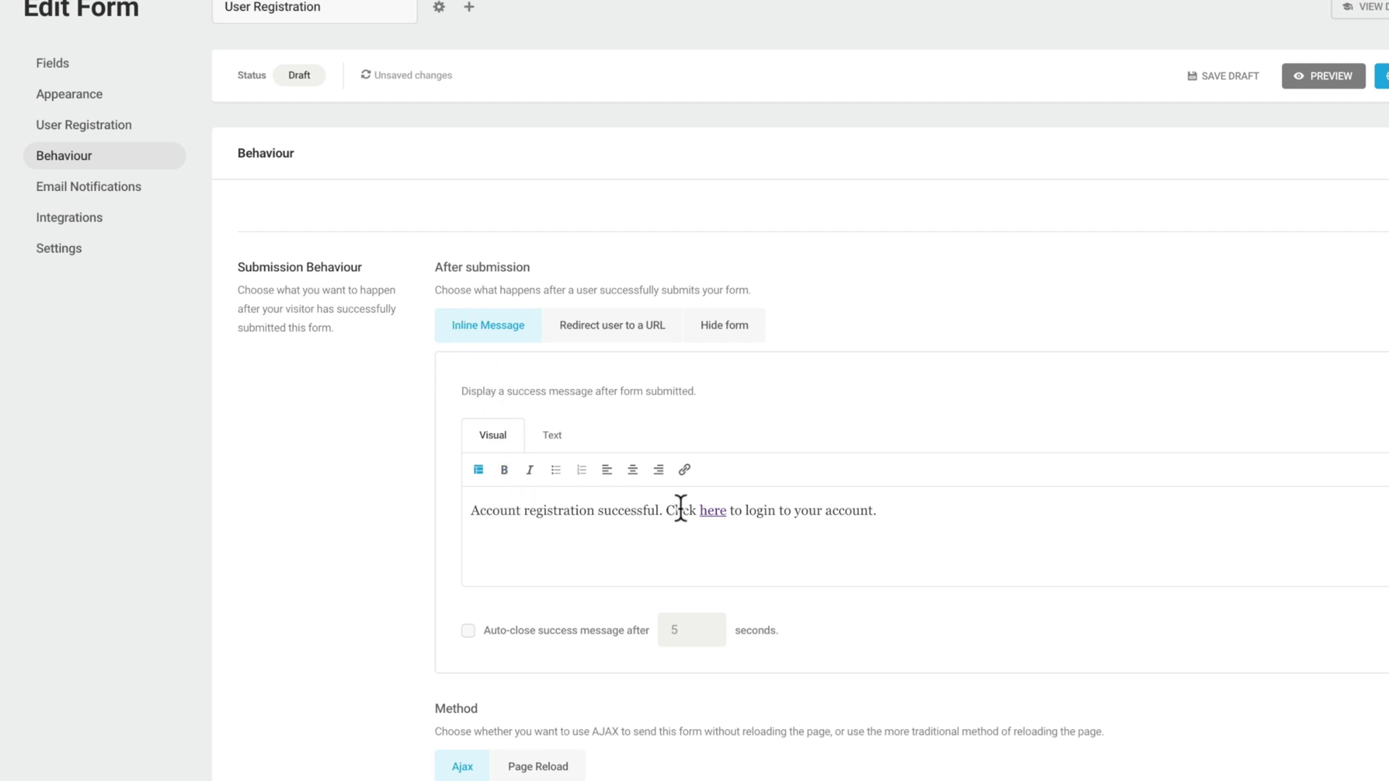
pyautogui.click(627, 339)
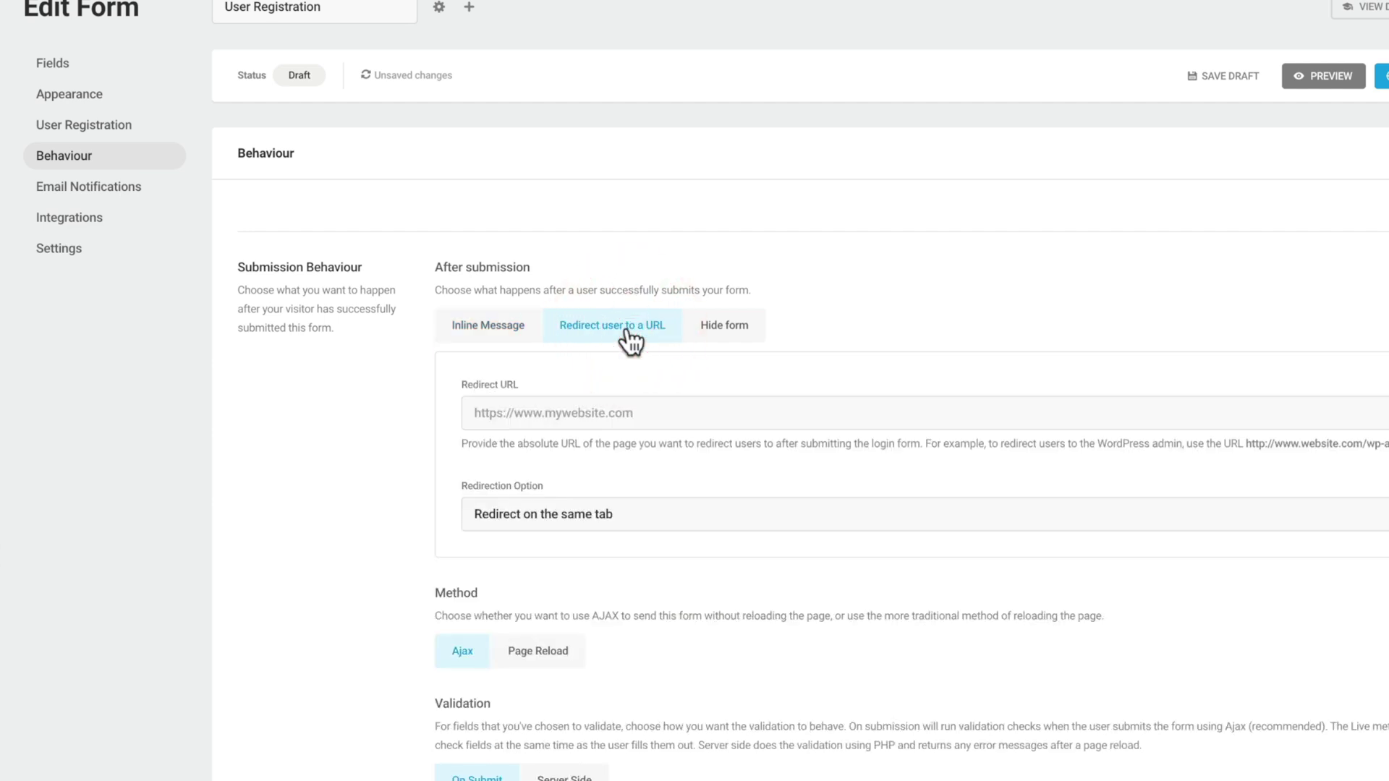
pyautogui.click(700, 331)
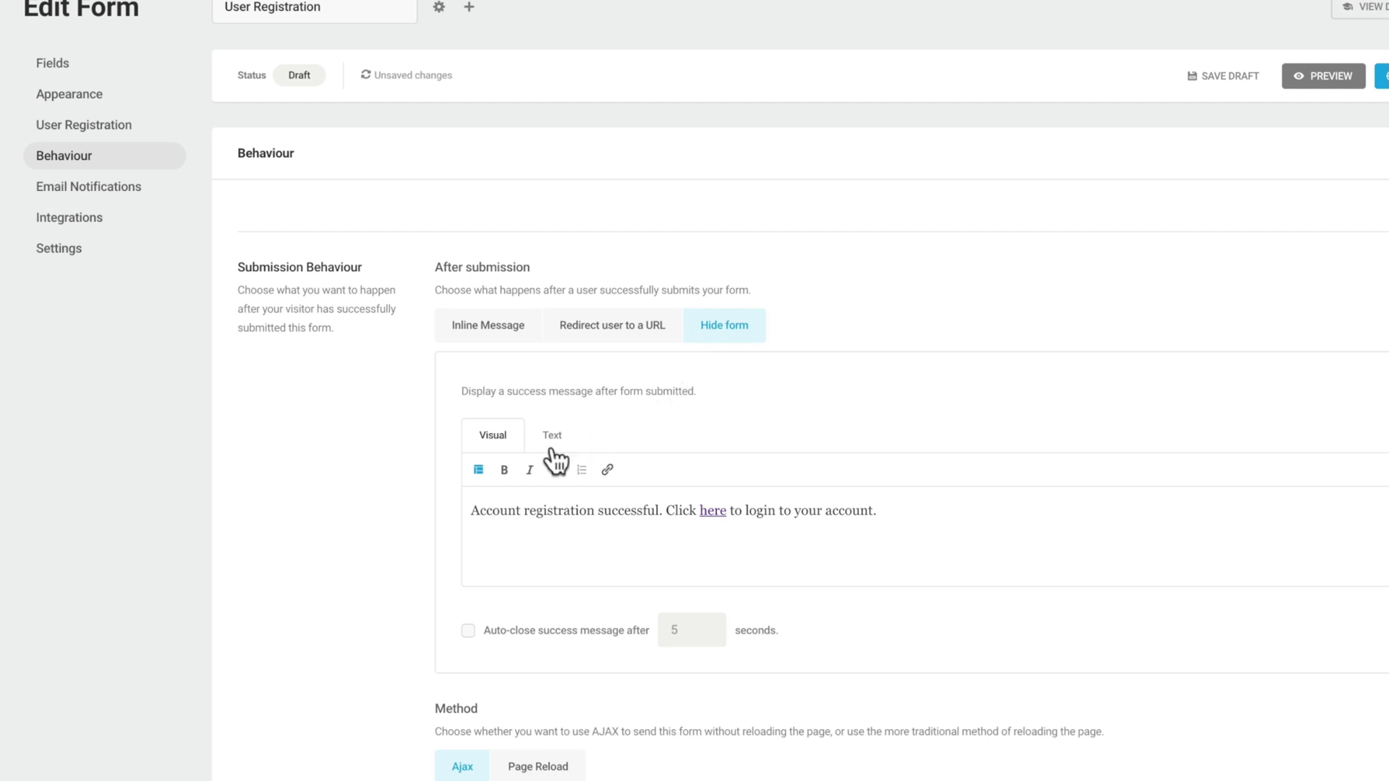
pyautogui.click(481, 329)
# Scroll through the remaining Behaviour options, leaving them at defaults, and go to Email Notifications
pyautogui.scroll(-3, 389, 569)
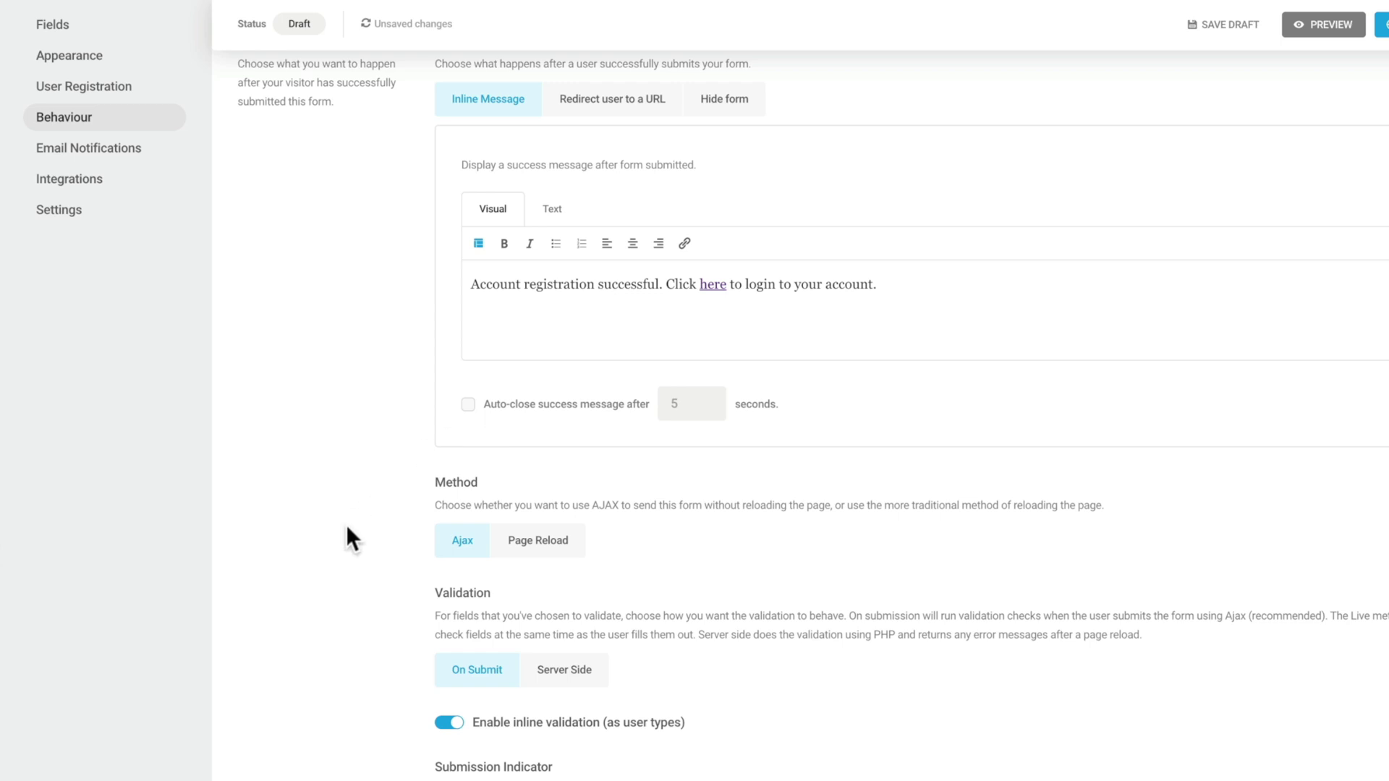
pyautogui.scroll(-4, 346, 524)
pyautogui.scroll(-4, 348, 534)
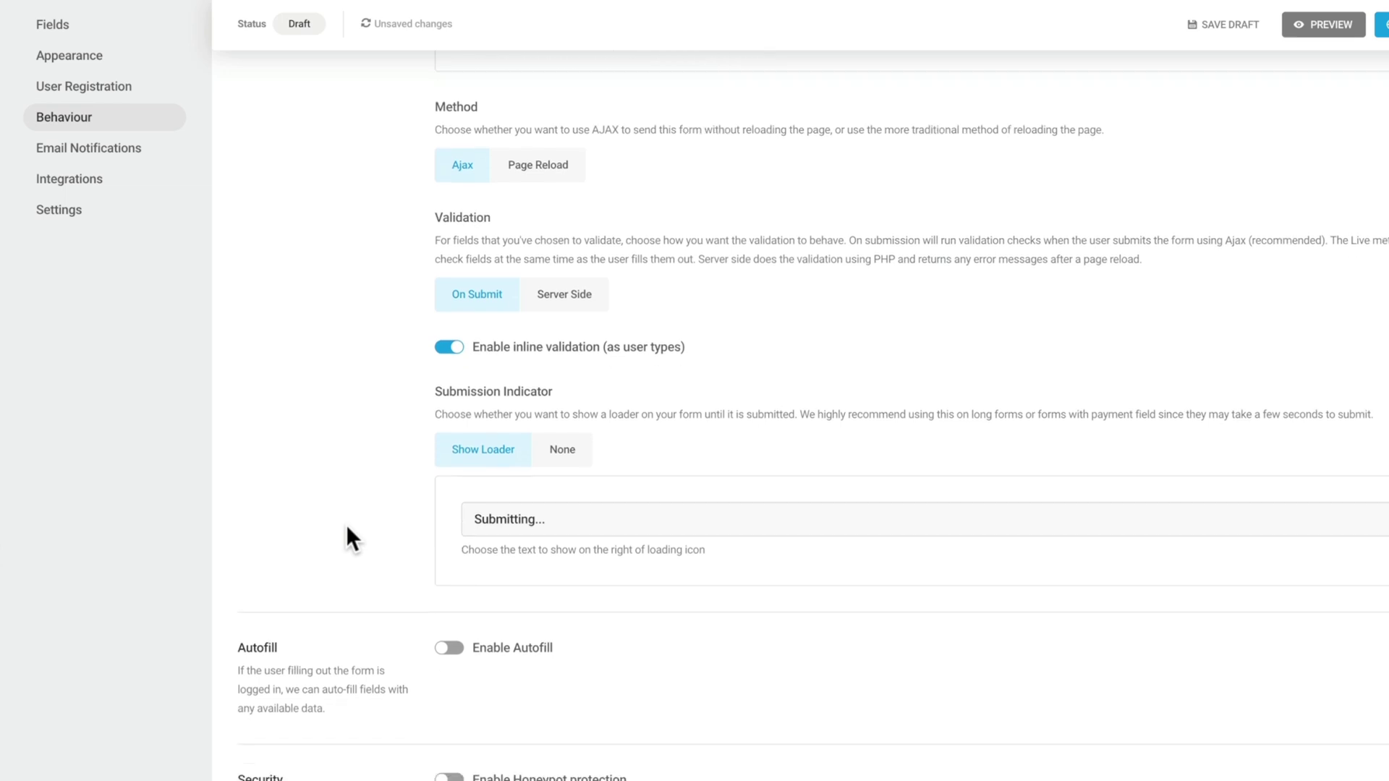
pyautogui.scroll(-4, 348, 529)
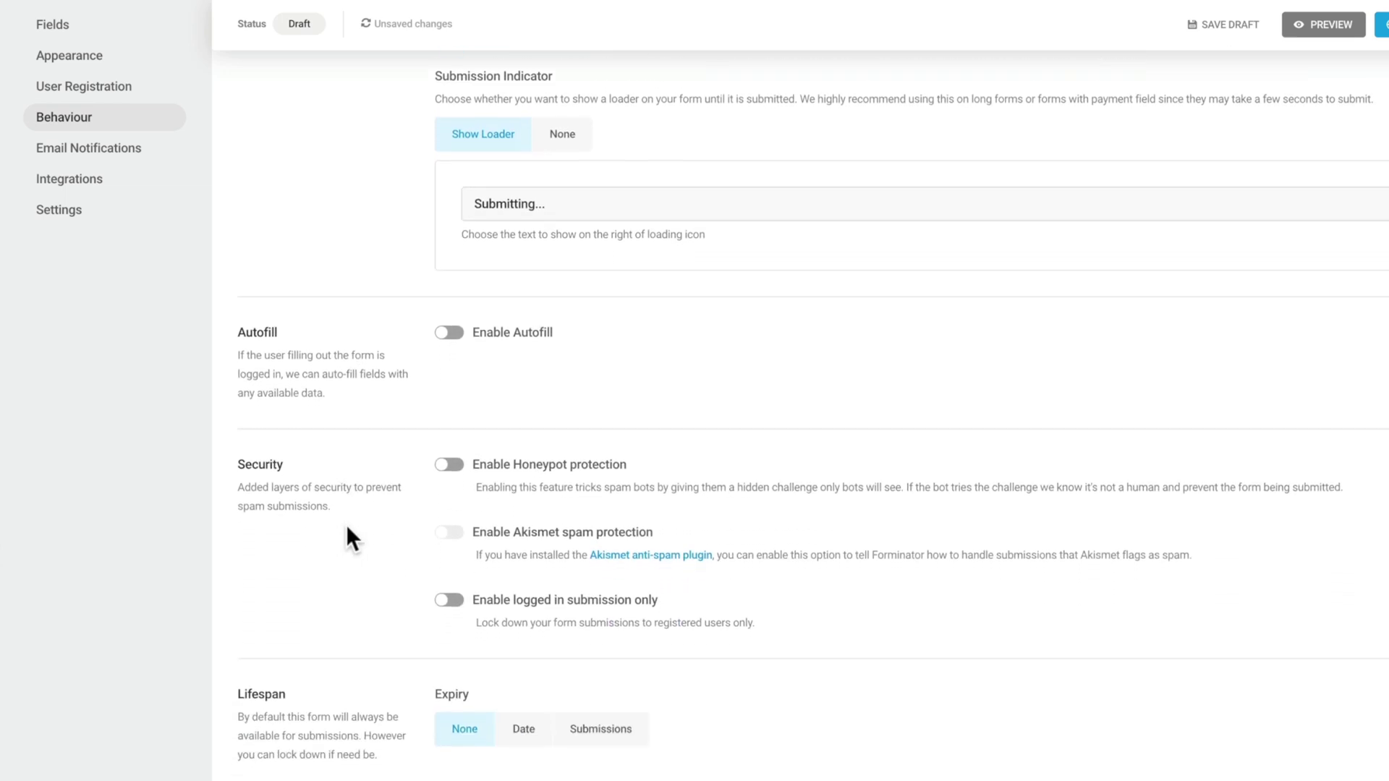
pyautogui.scroll(-2, 345, 524)
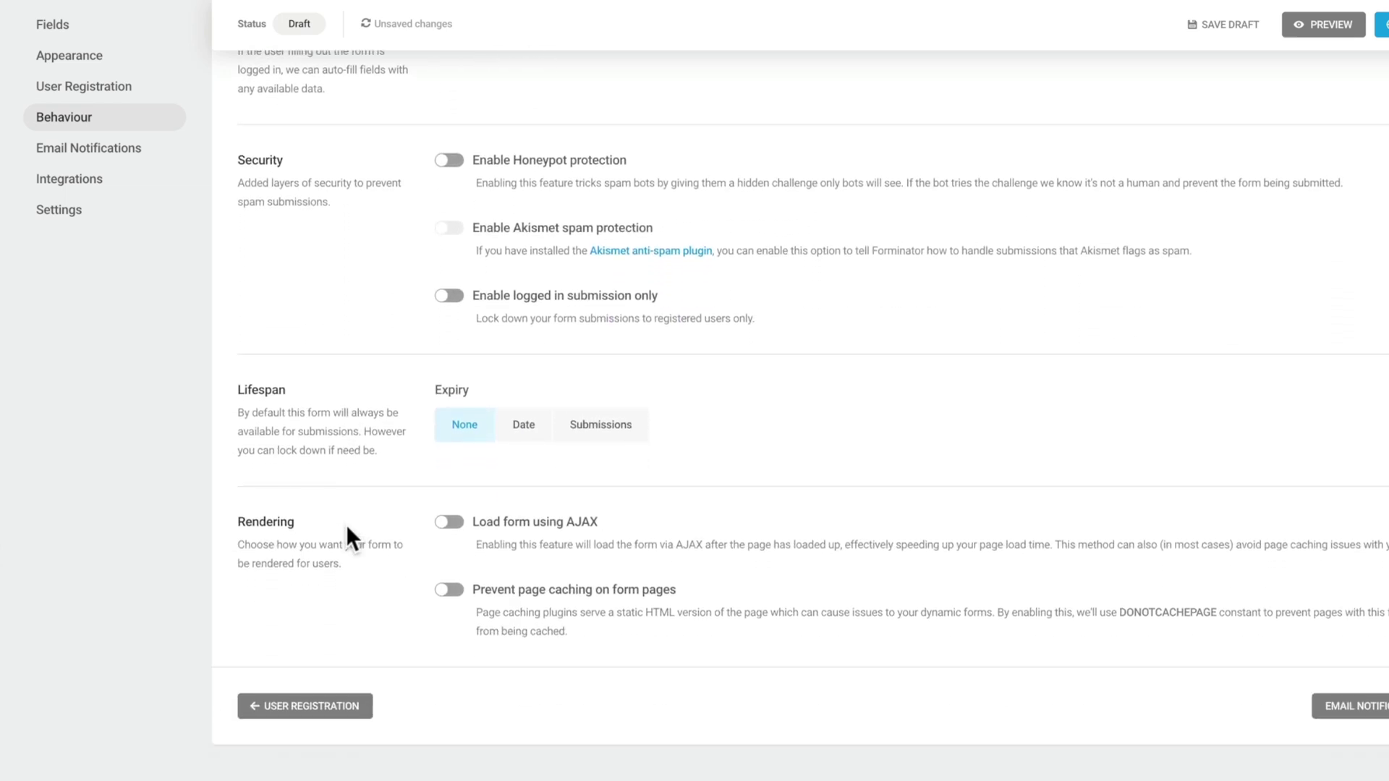
pyautogui.click(118, 151)
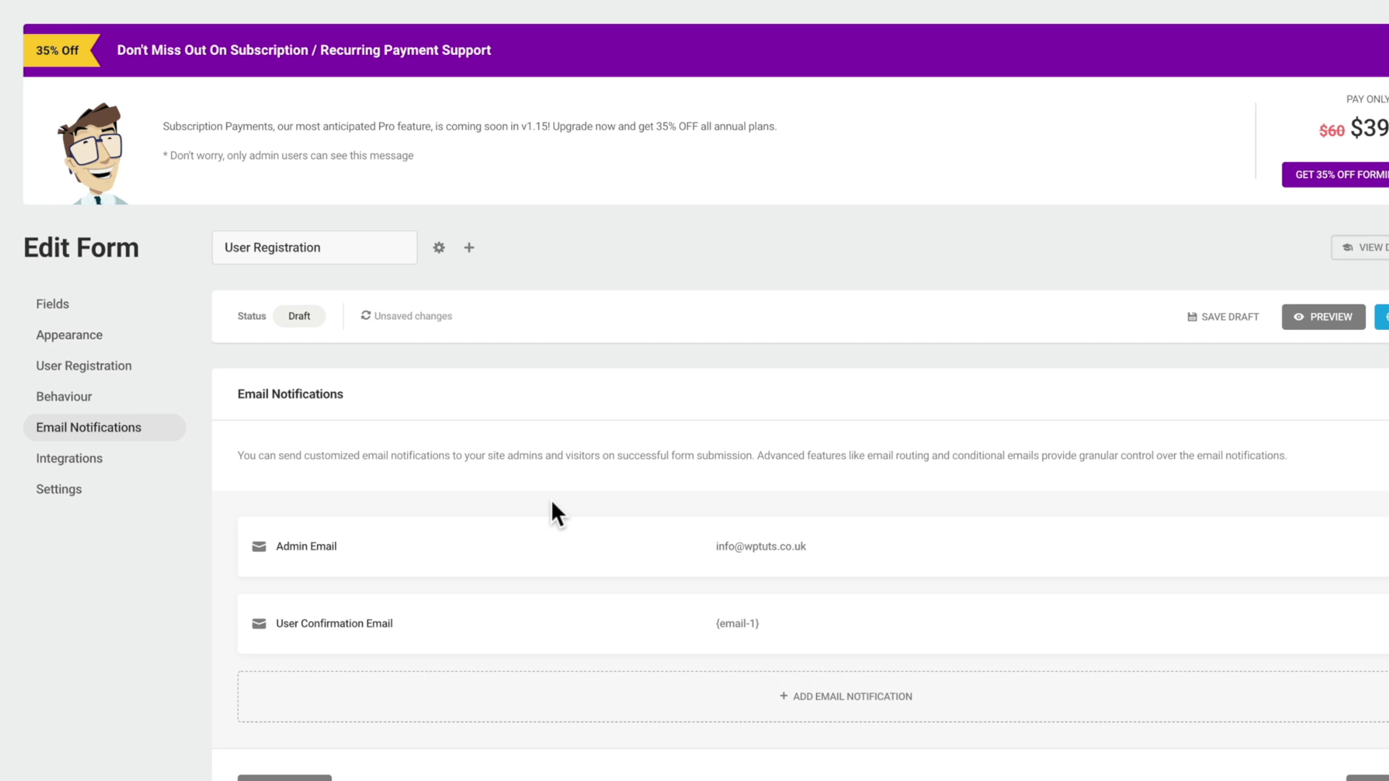
# Open the User Confirmation Email notification and inspect its Email tab and label
pyautogui.scroll(-1, 551, 501)
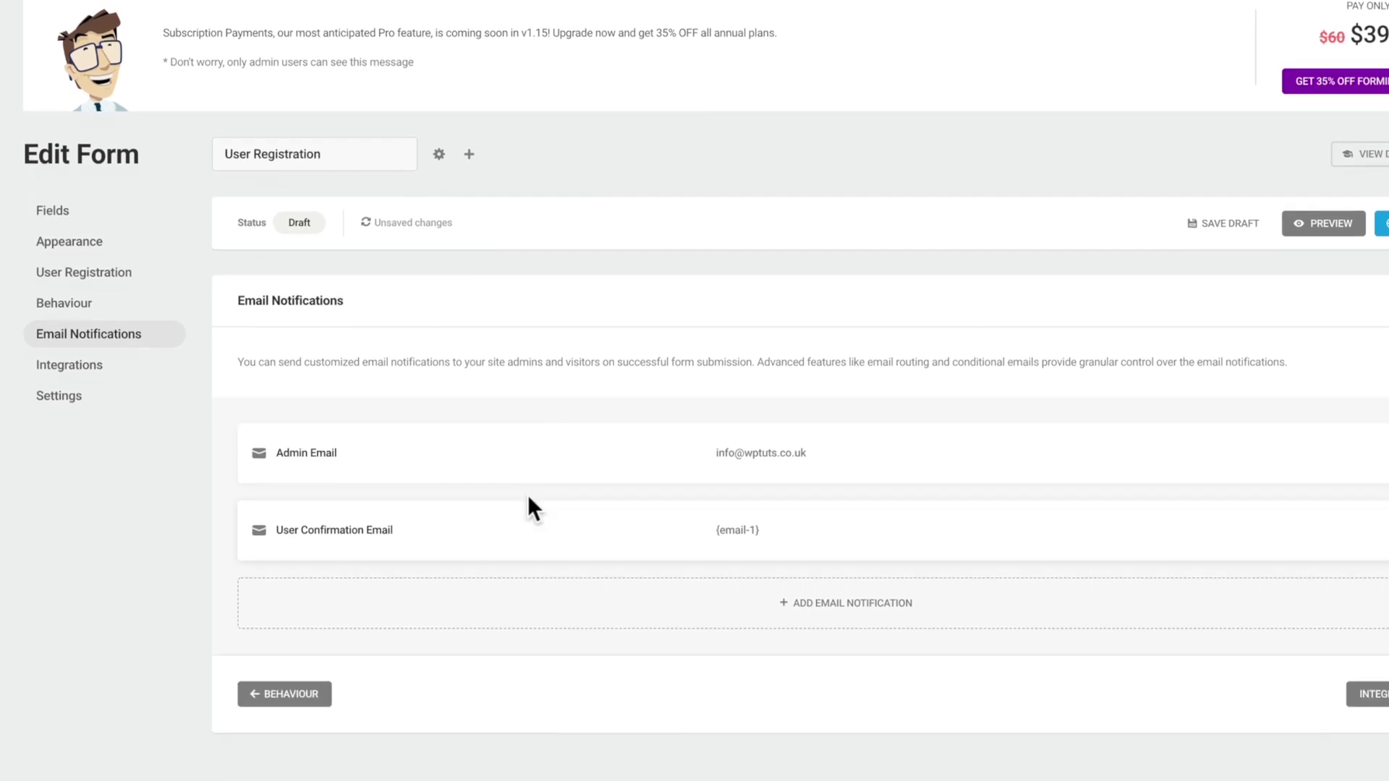
pyautogui.click(527, 519)
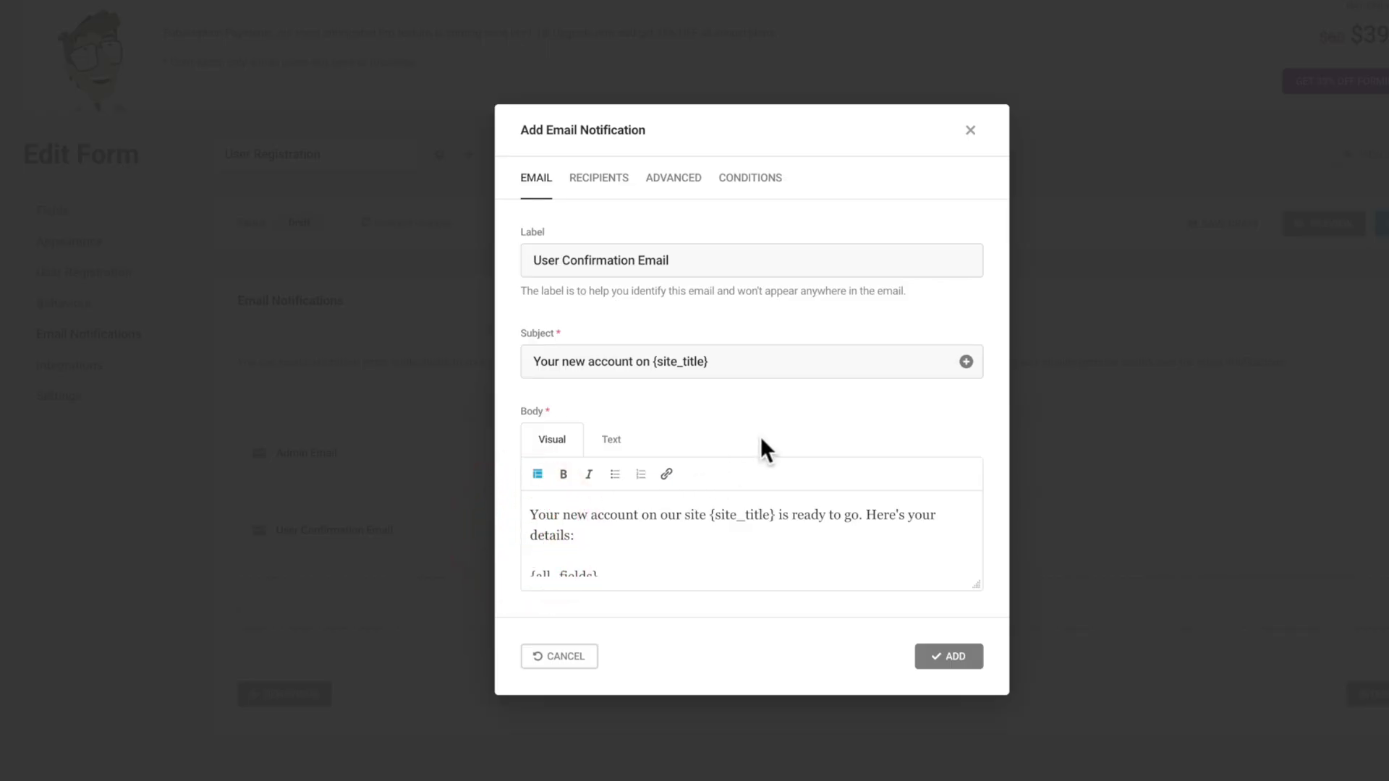
pyautogui.click(626, 261)
pyautogui.click(681, 336)
# Browse its Recipients, Advanced and Conditions tabs, cancel without changes, and go to Integrations
pyautogui.click(608, 180)
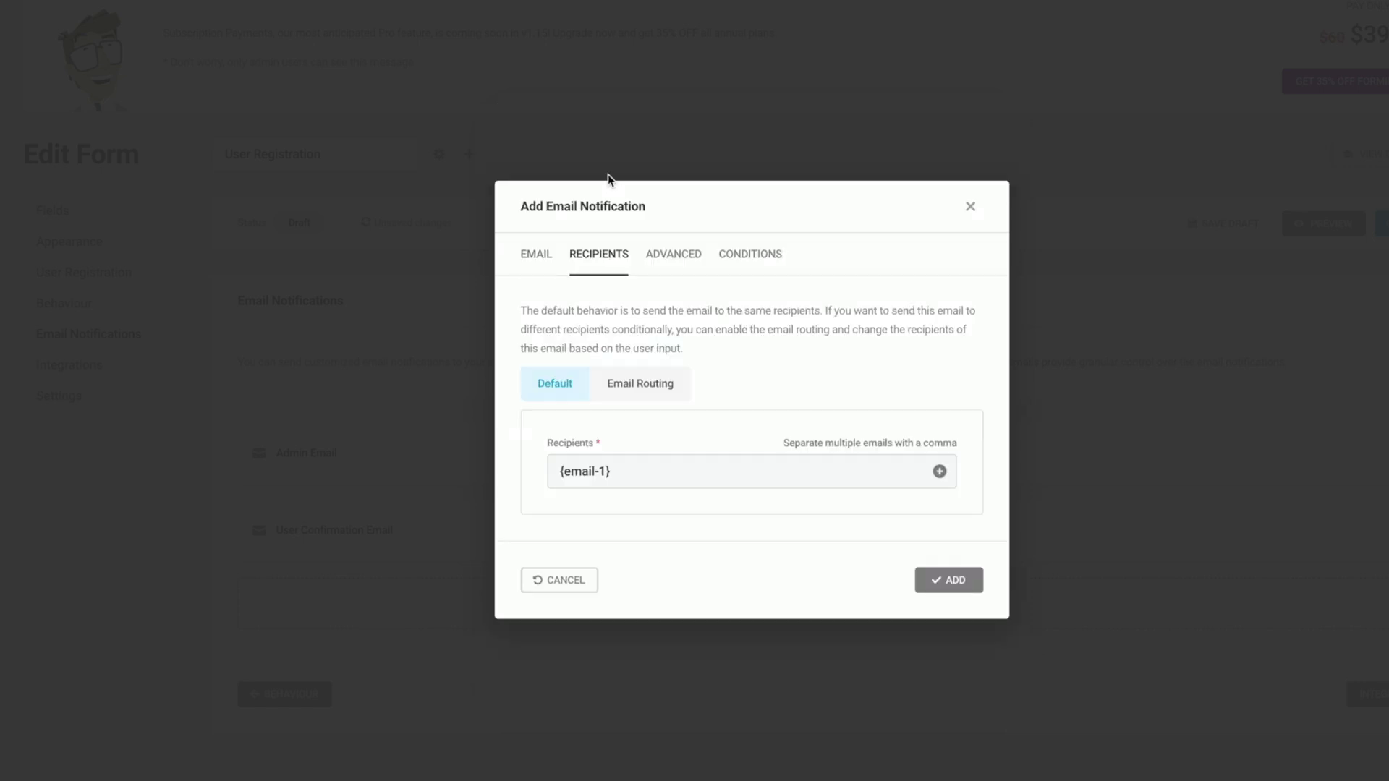
pyautogui.click(607, 389)
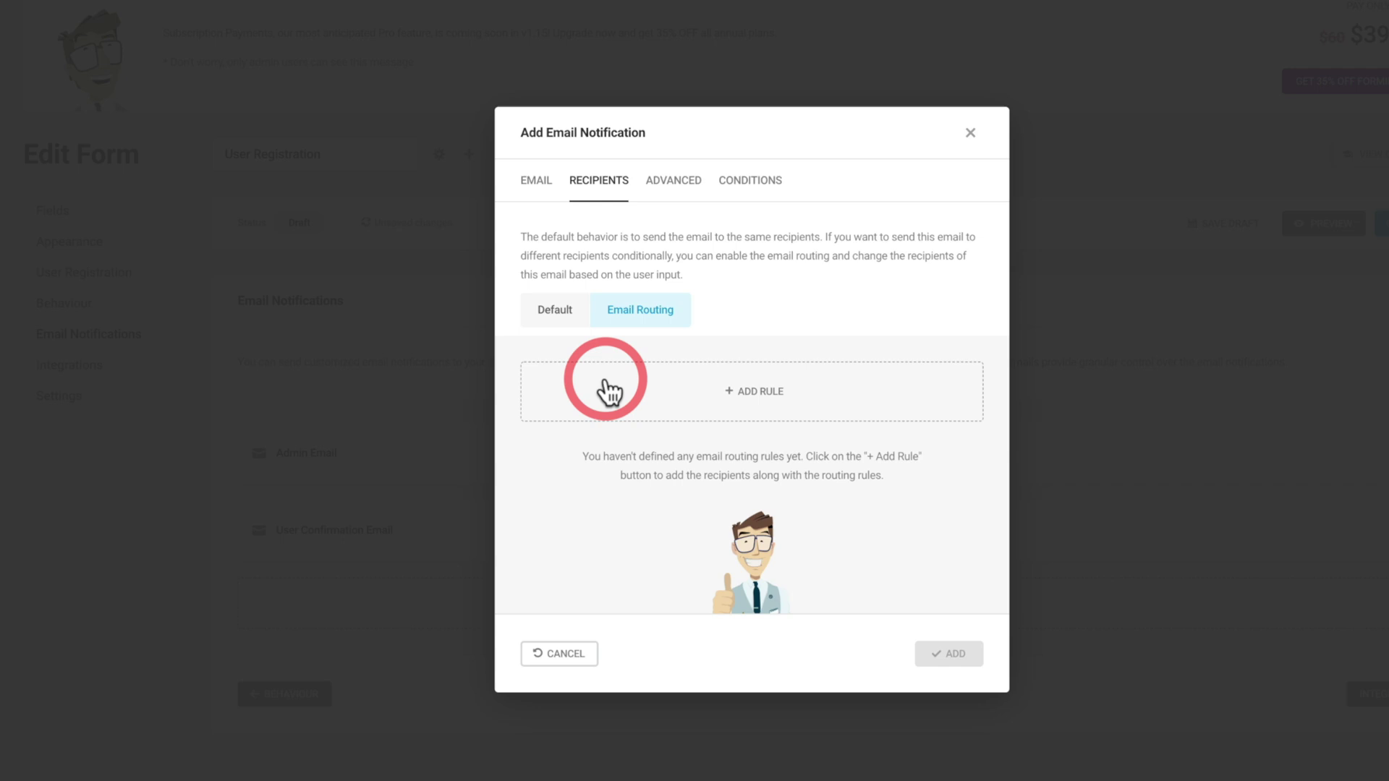
pyautogui.click(562, 322)
pyautogui.click(673, 179)
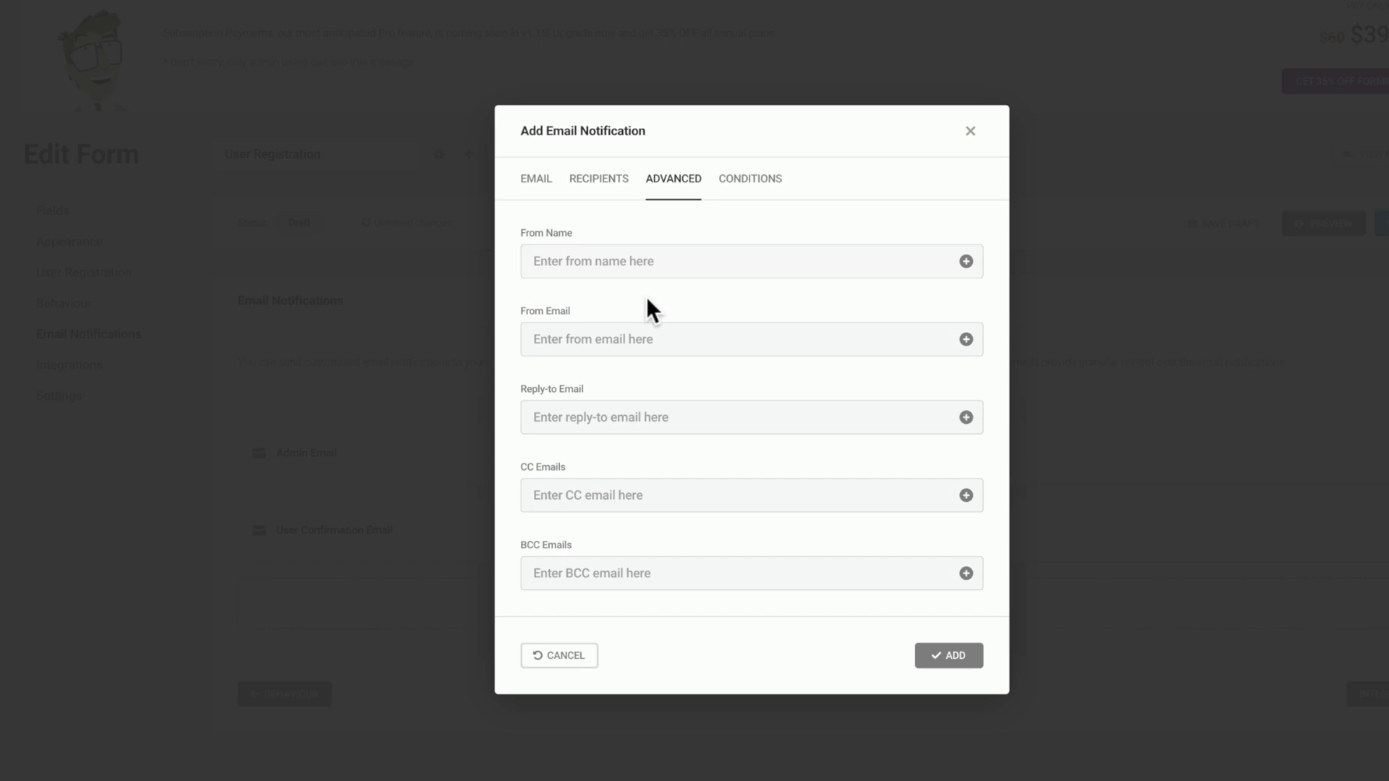
pyautogui.click(754, 186)
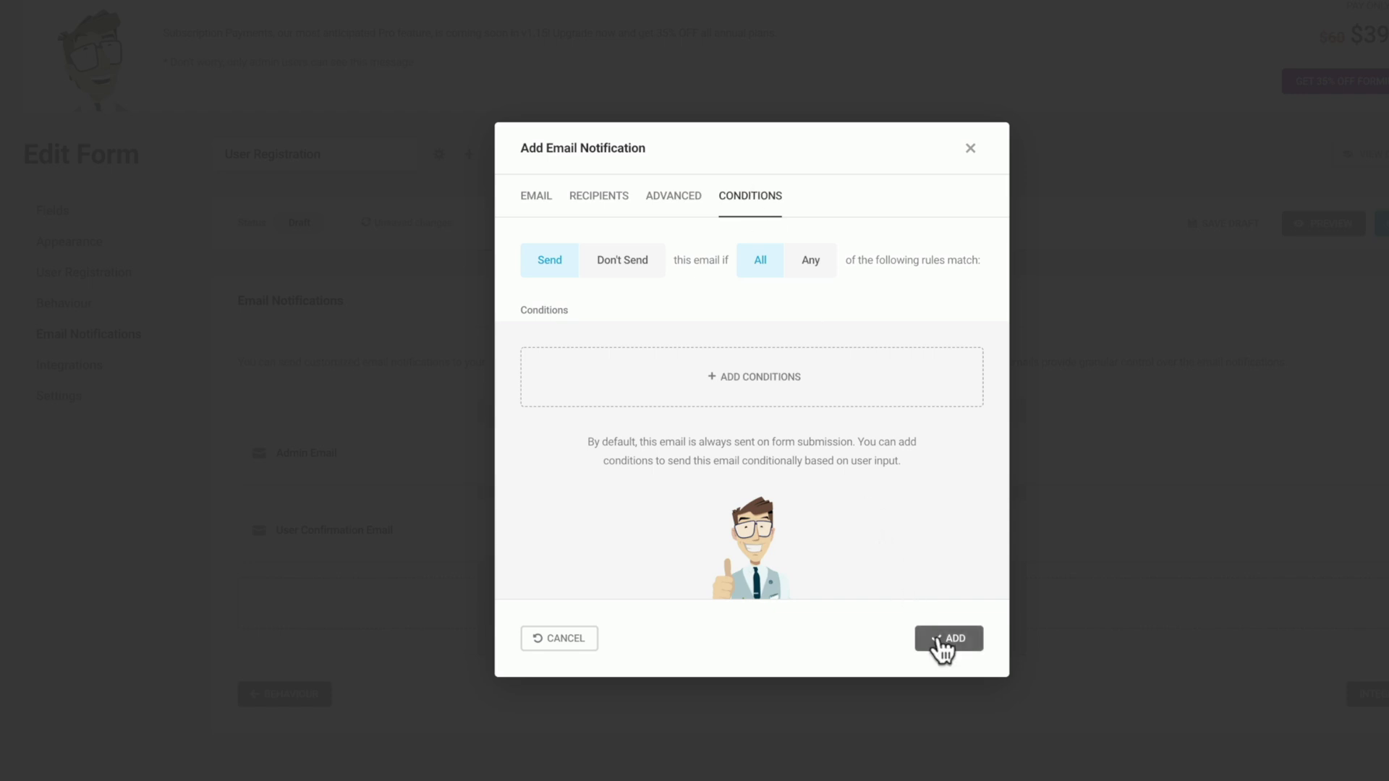
pyautogui.click(561, 638)
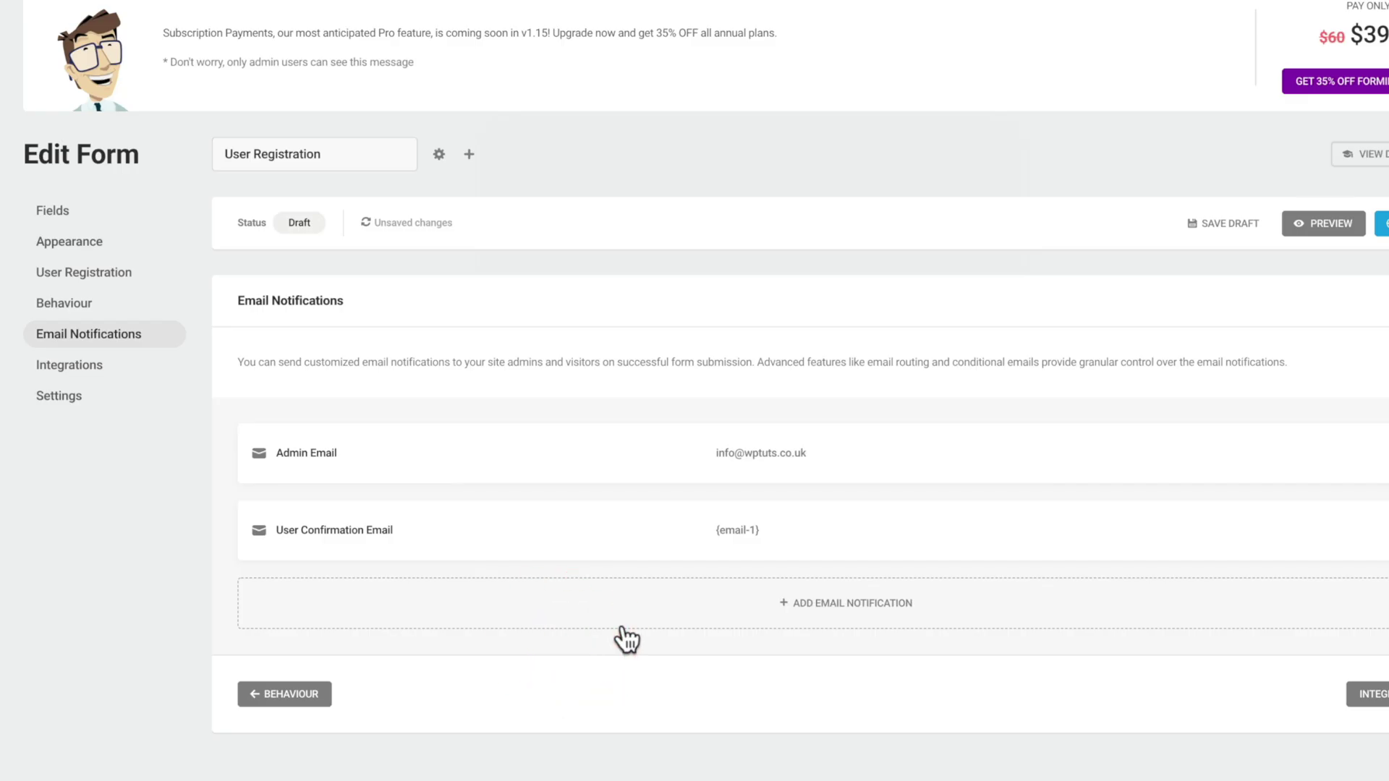
pyautogui.click(90, 370)
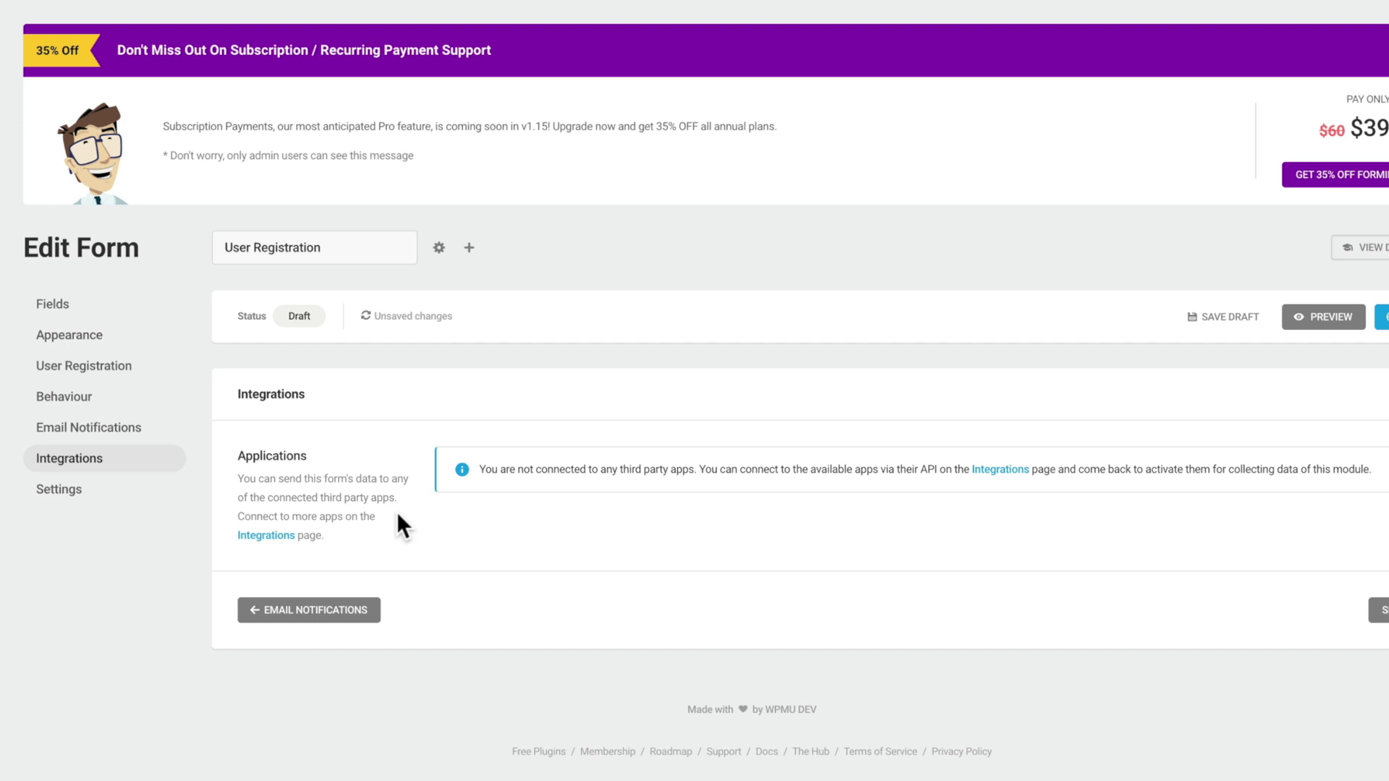
# Review the form's data storage and privacy Settings at defaults, then save User Registration as a draft
pyautogui.click(69, 490)
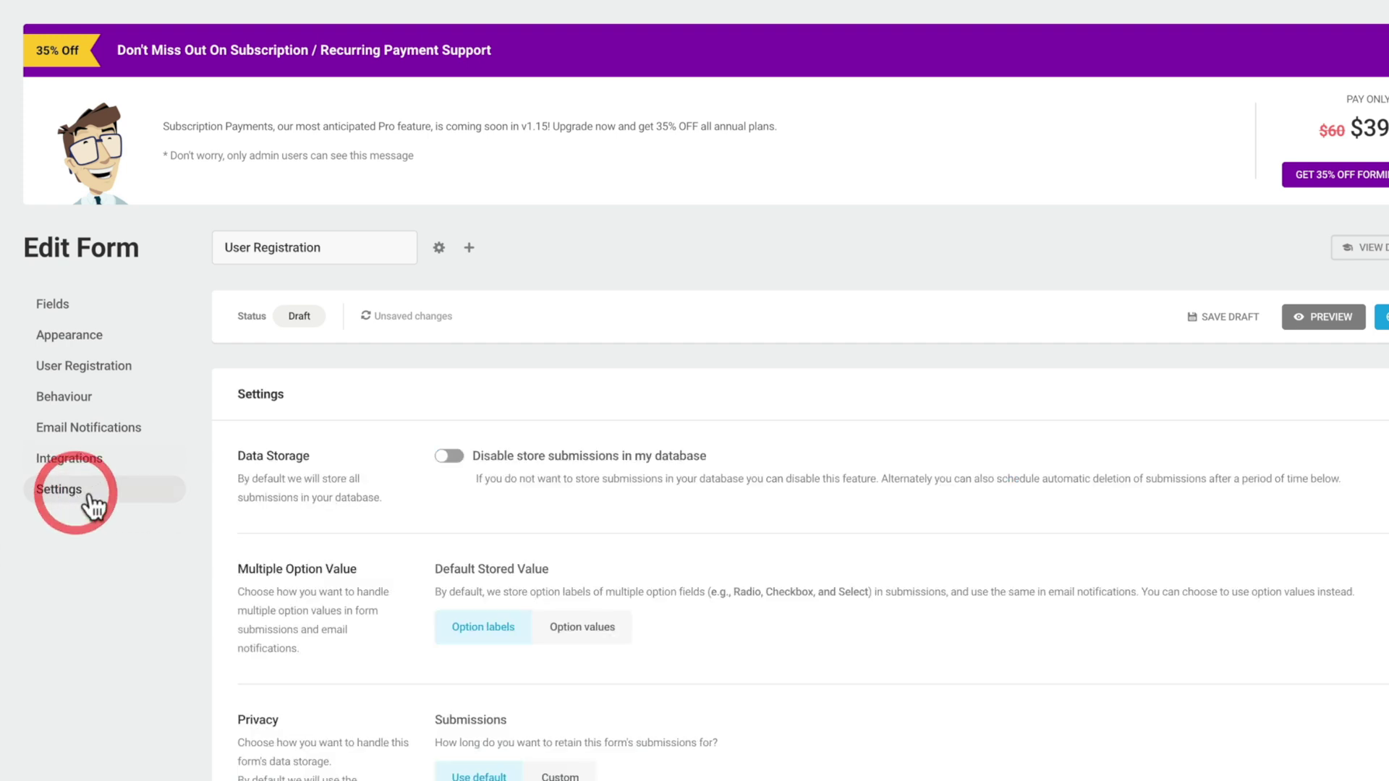
pyautogui.scroll(-3, 318, 607)
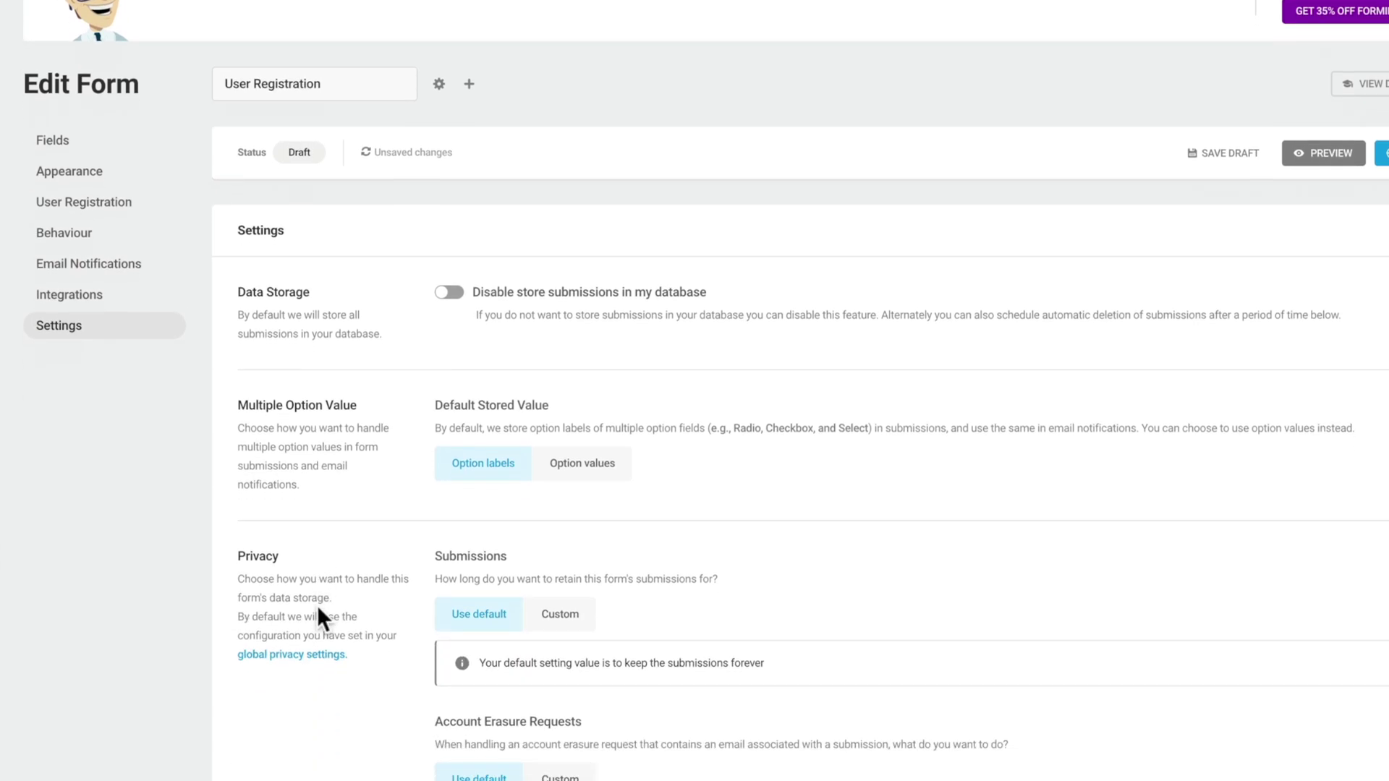
pyautogui.scroll(-1, 319, 608)
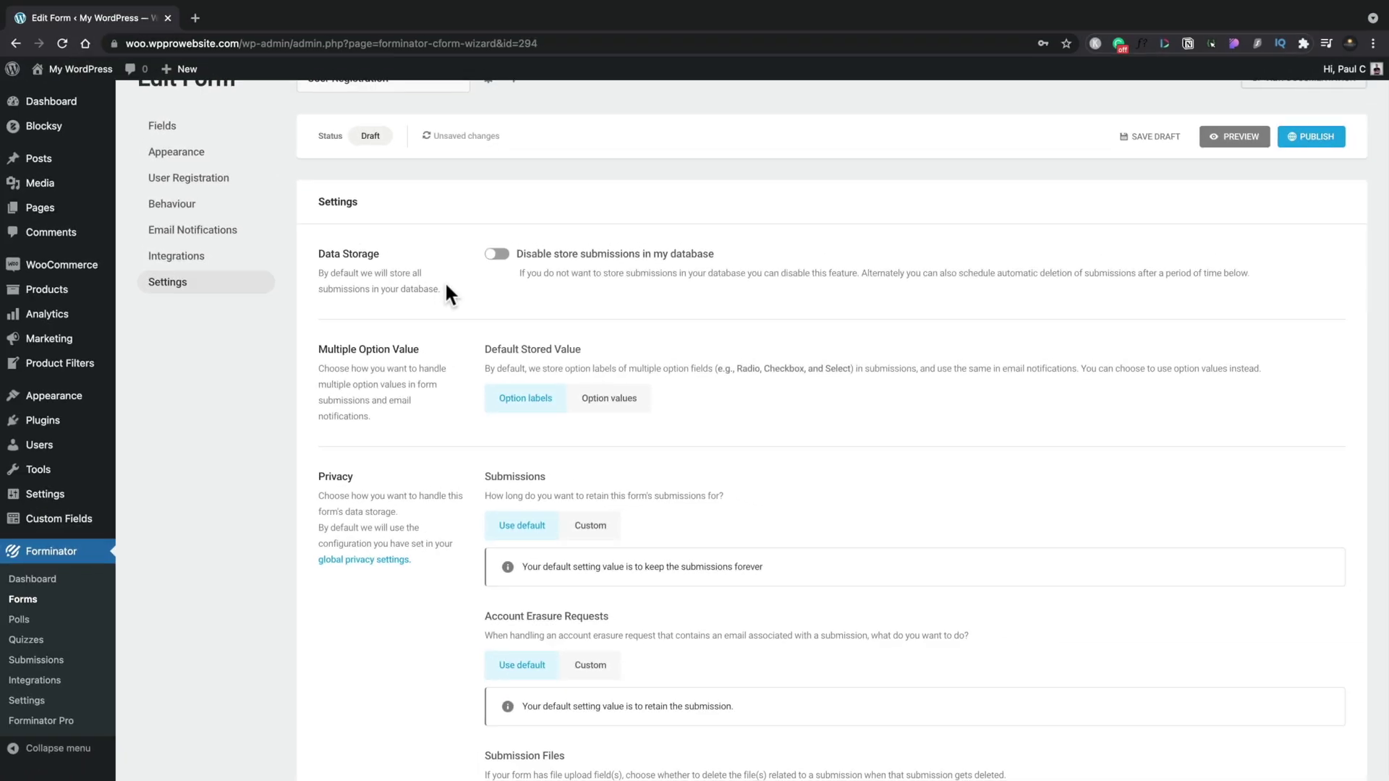
pyautogui.scroll(-3, 444, 281)
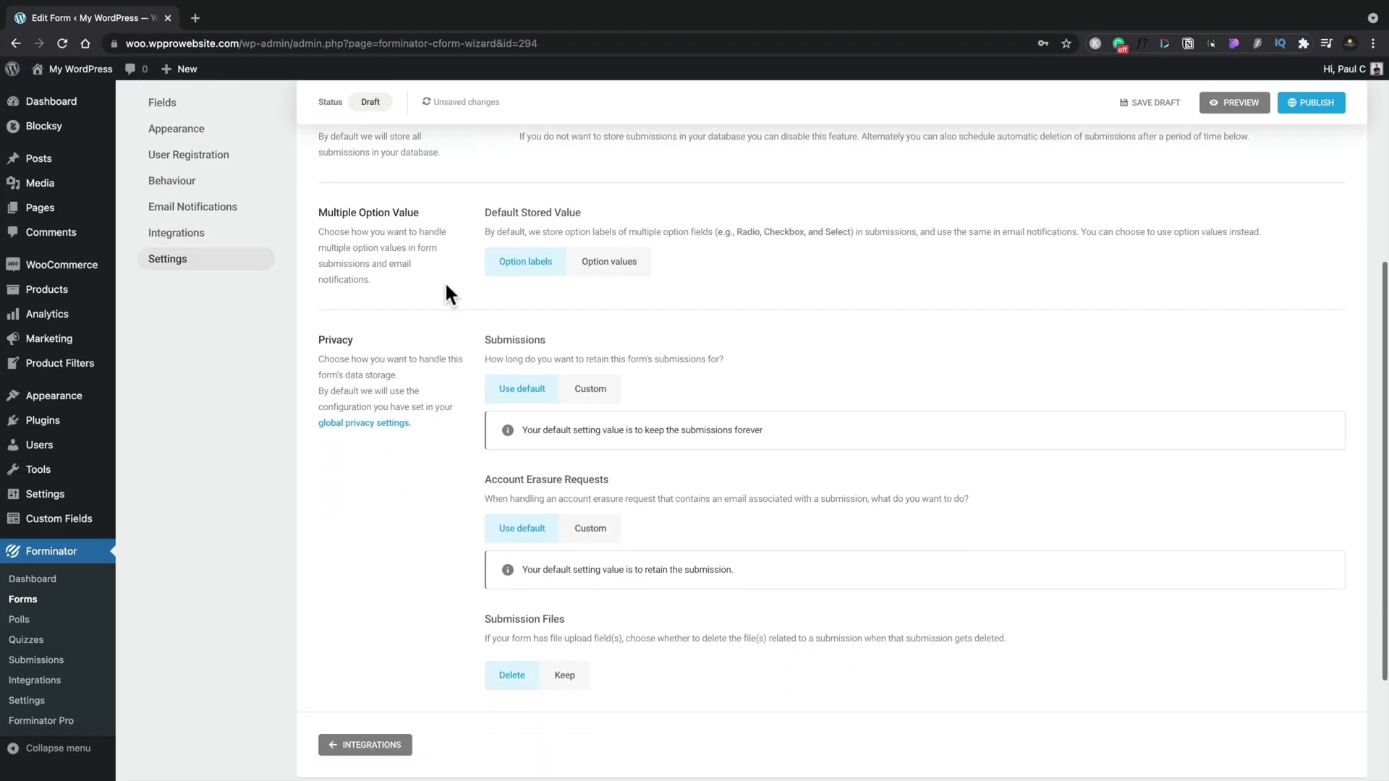
pyautogui.scroll(5, 444, 280)
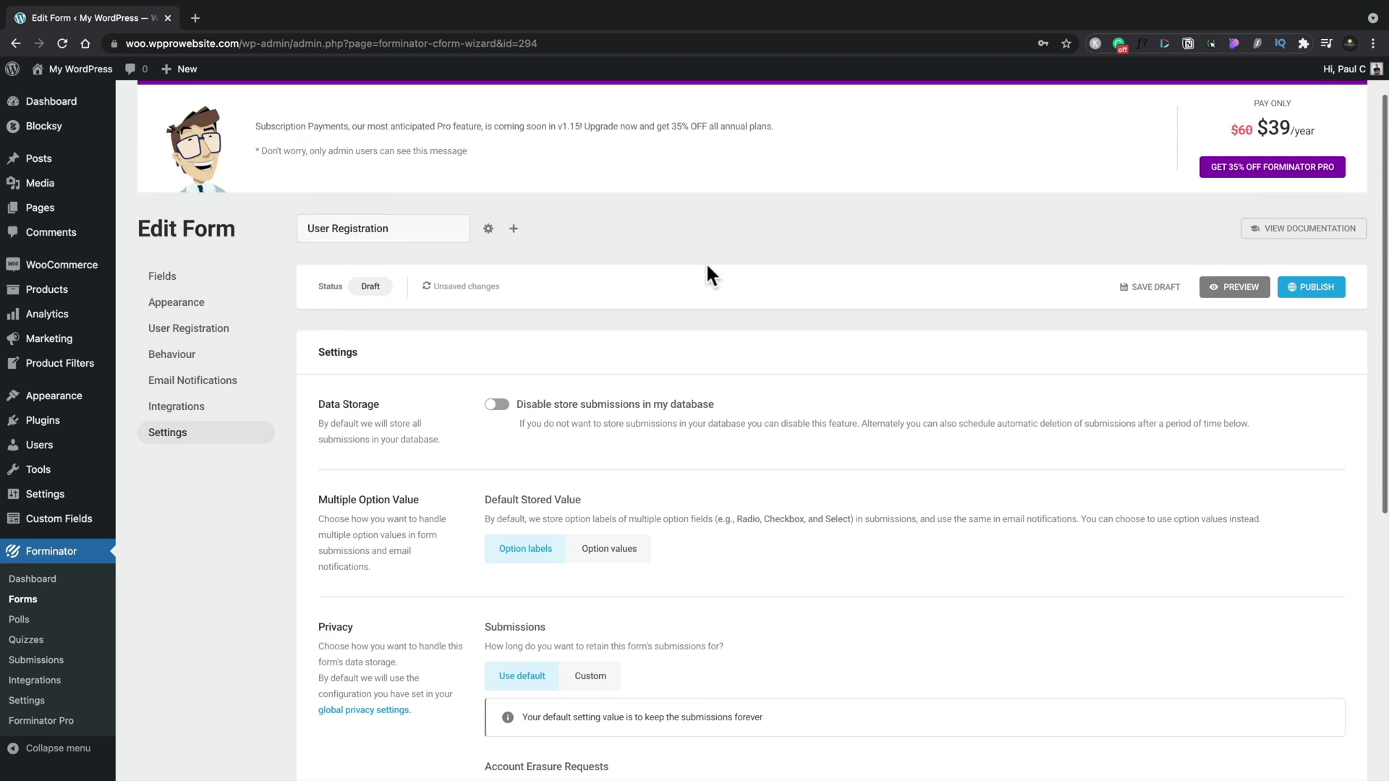
pyautogui.click(1145, 288)
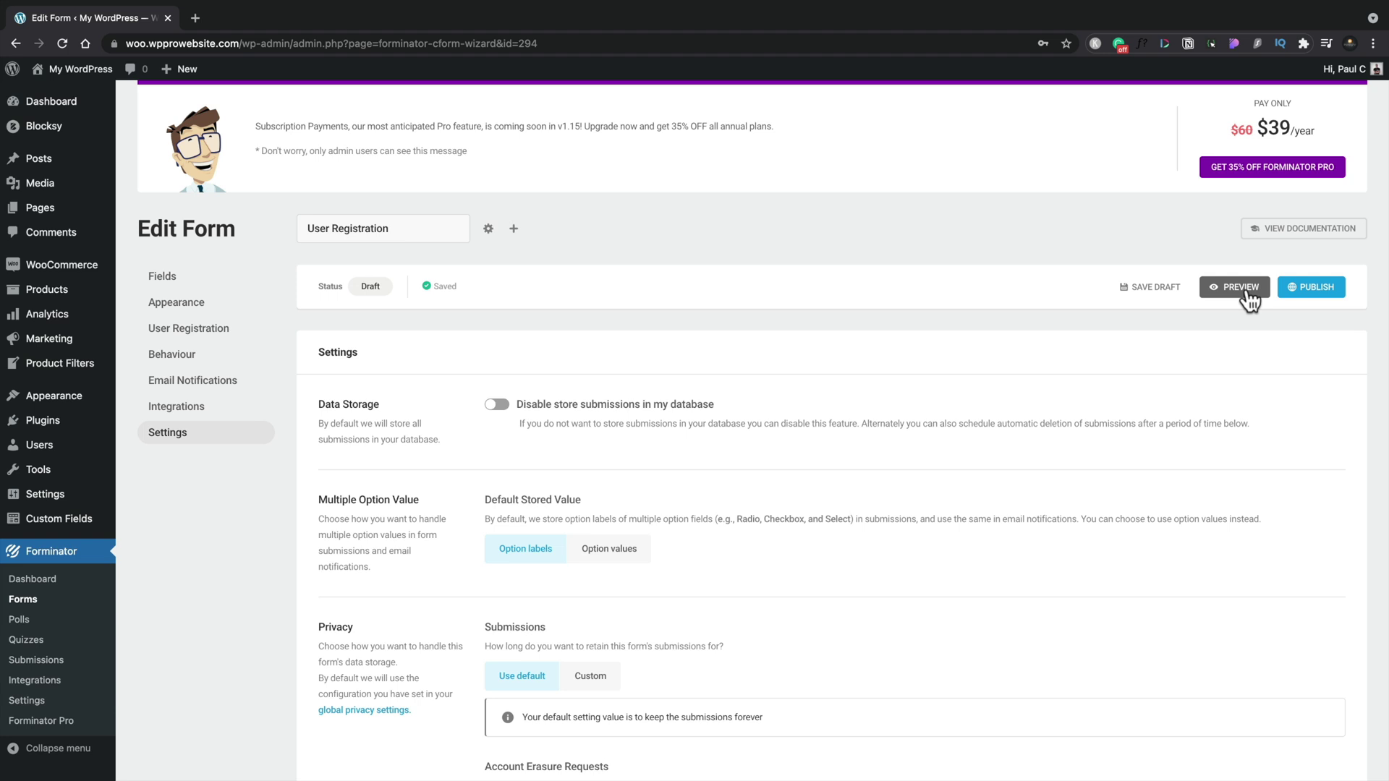
# Preview the User Registration form with test username and password, then close the preview
pyautogui.click(1244, 290)
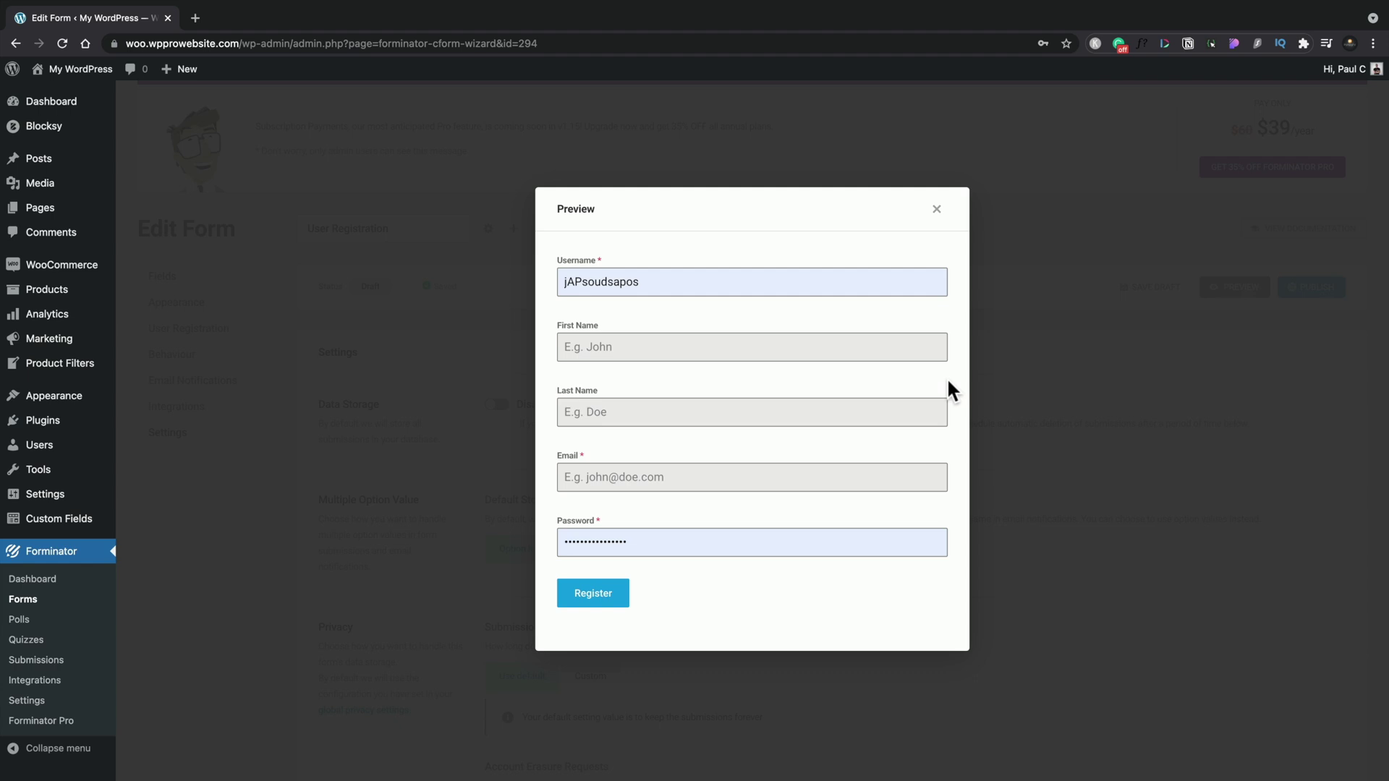
pyautogui.click(1271, 357)
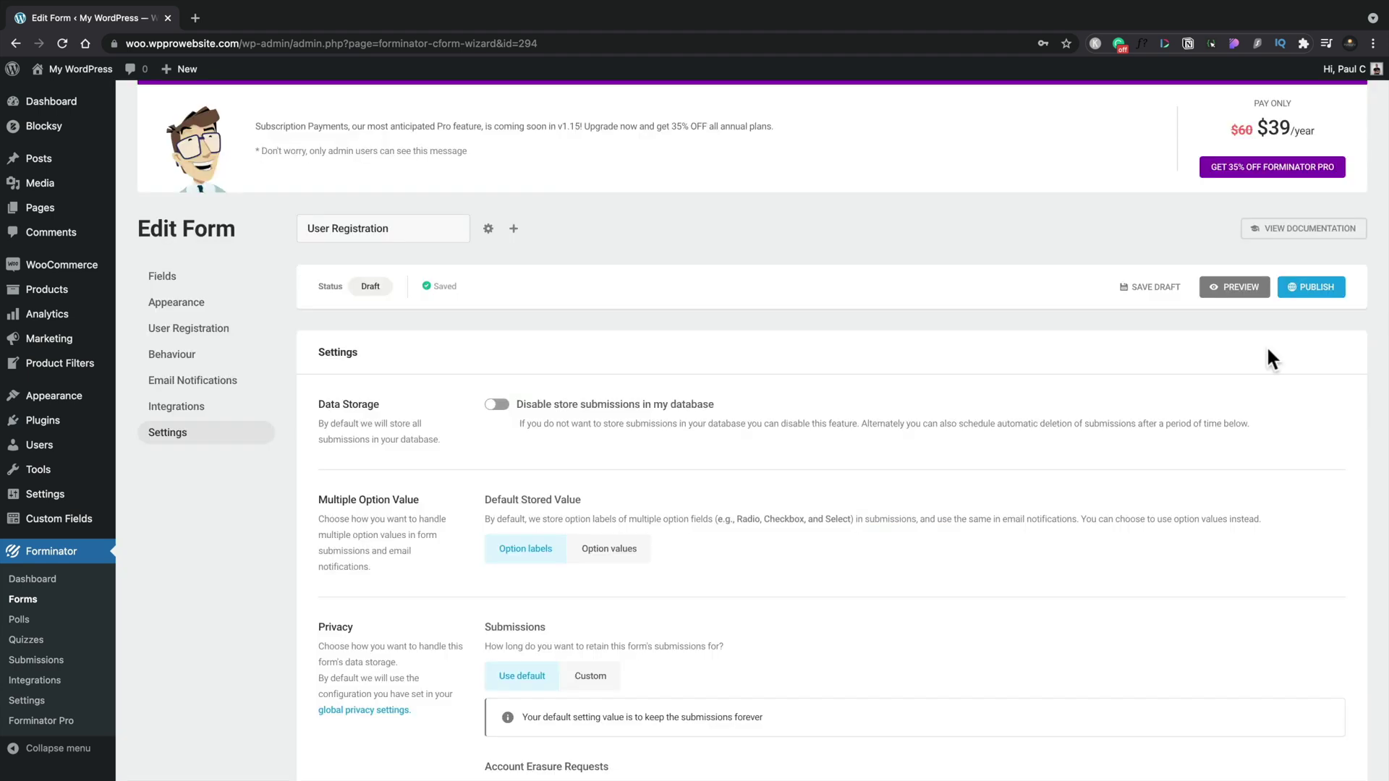
# Publish the User Registration form and start creating another new form
pyautogui.click(1304, 296)
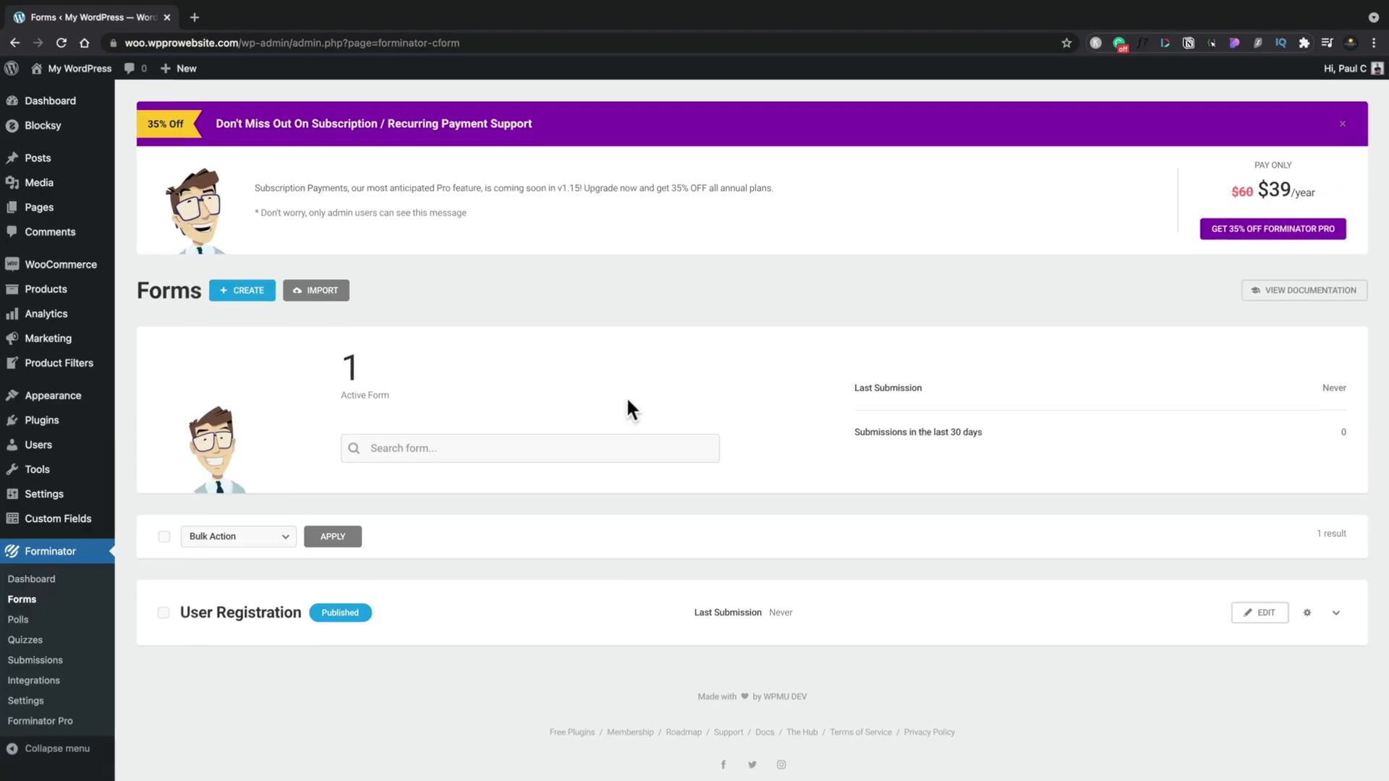
pyautogui.click(242, 290)
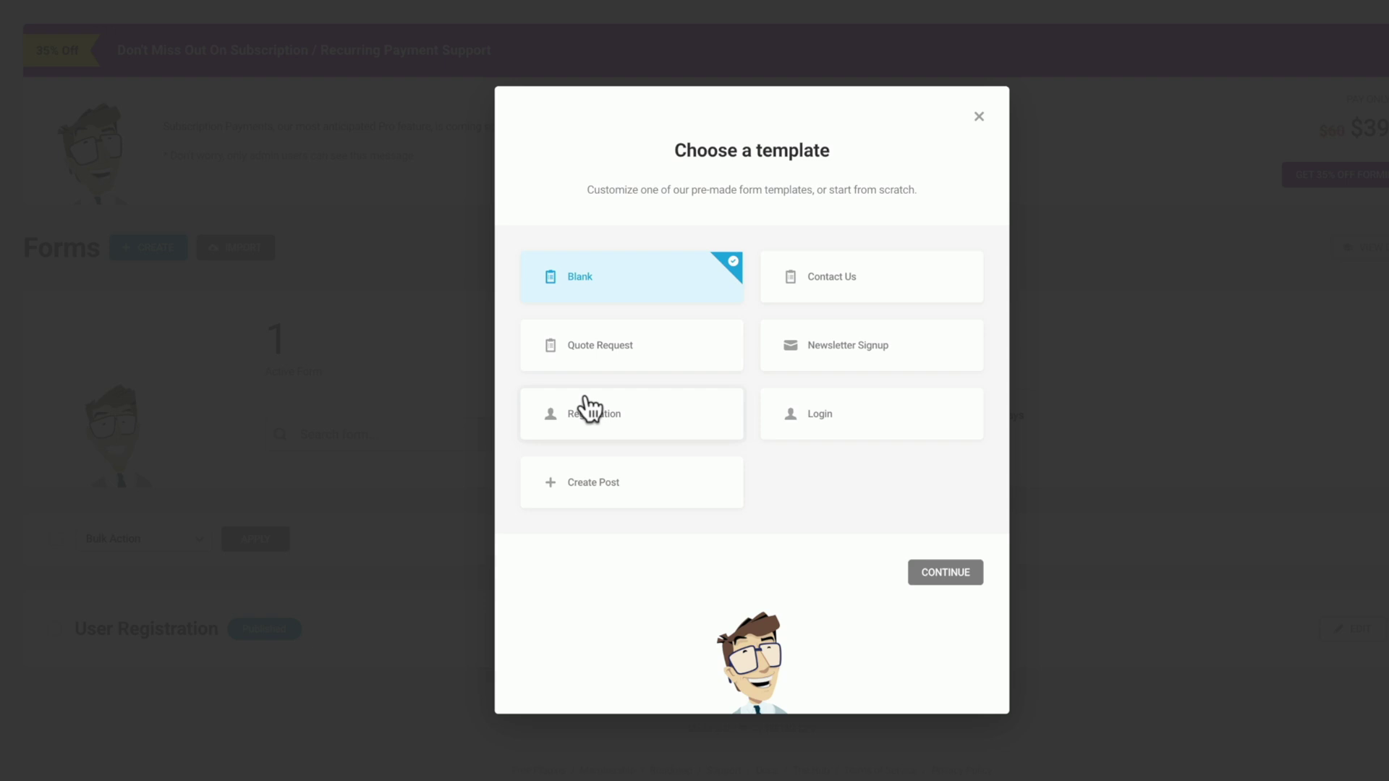
# Create a form named User Login from the Login template and view its Appearance settings
pyautogui.click(845, 419)
pyautogui.click(947, 573)
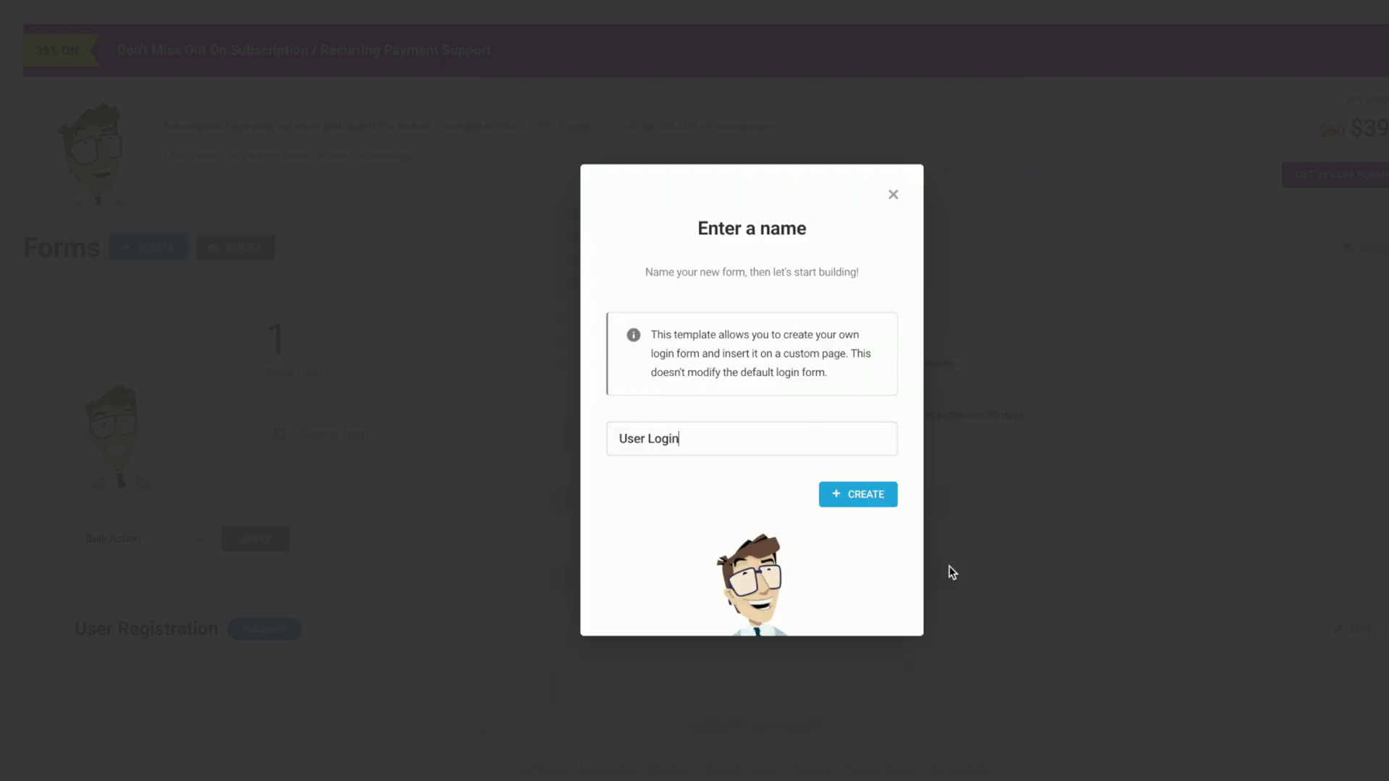
pyautogui.click(856, 497)
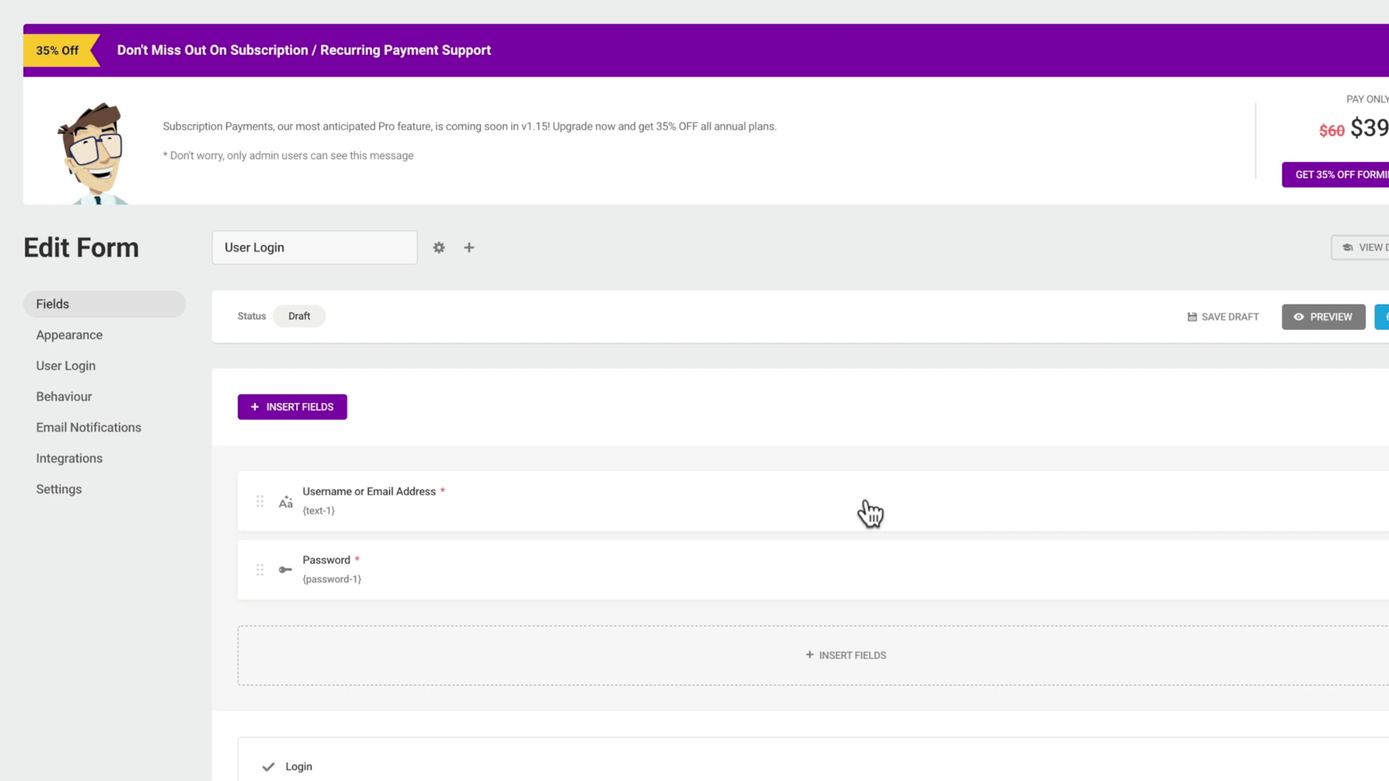
pyautogui.scroll(-2, 871, 514)
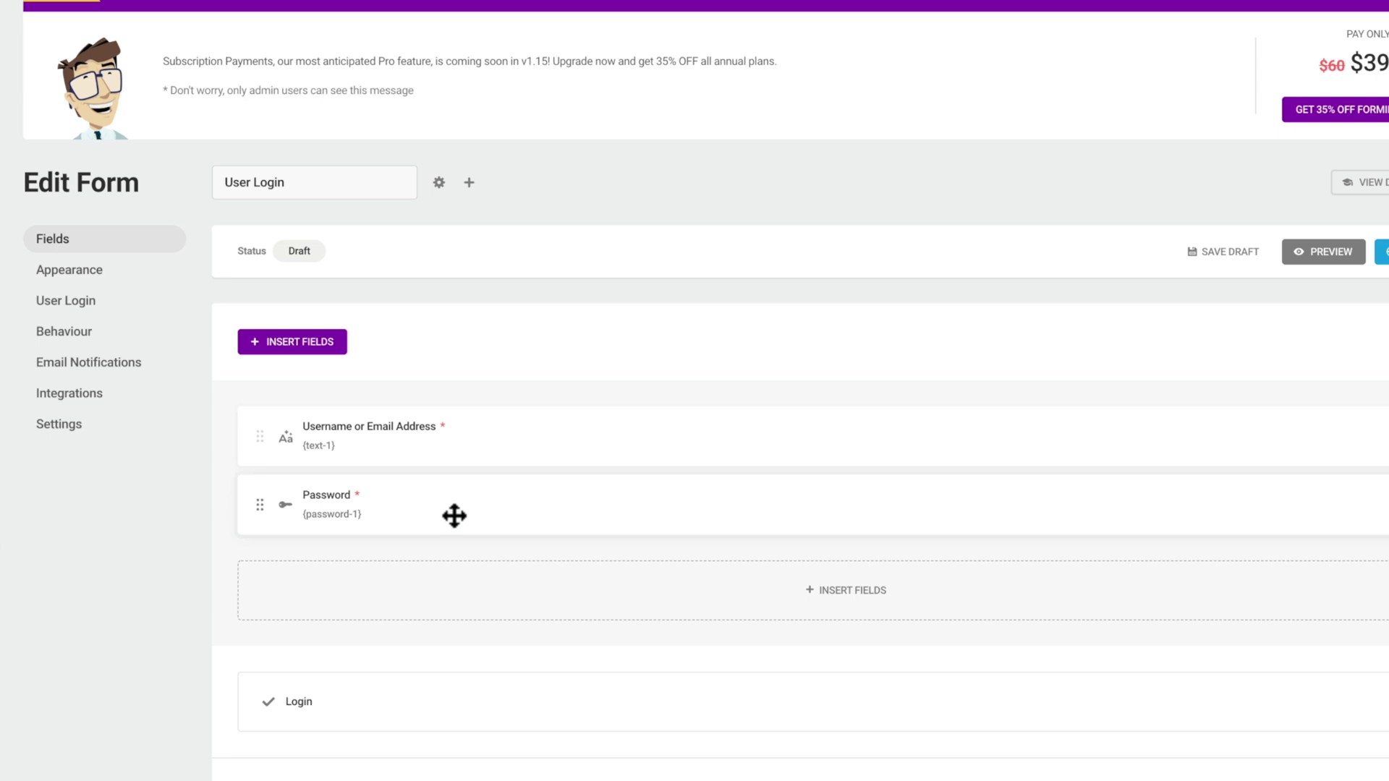
pyautogui.click(85, 272)
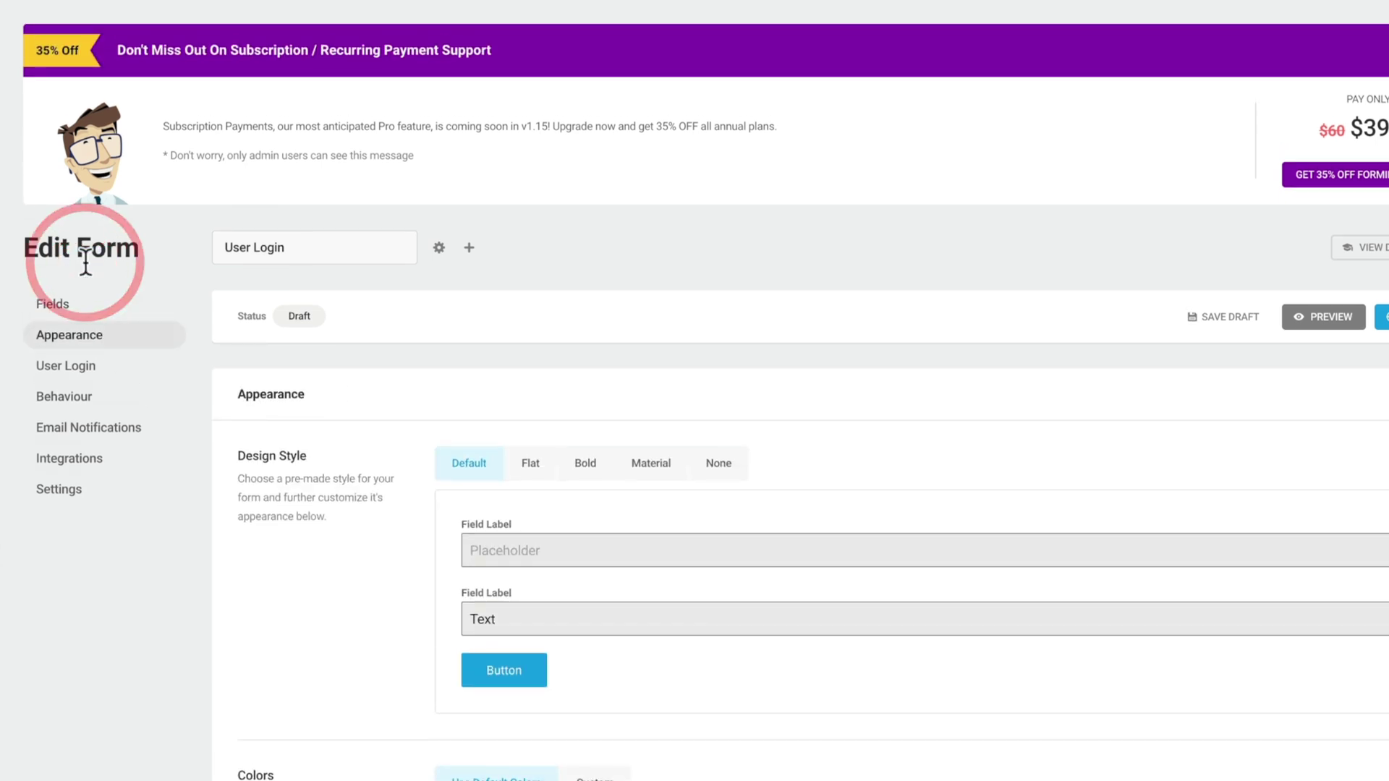
# Review the User Login form's appearance and field mapping, then check its Behaviour redirect to wp-admin
pyautogui.scroll(-2, 243, 592)
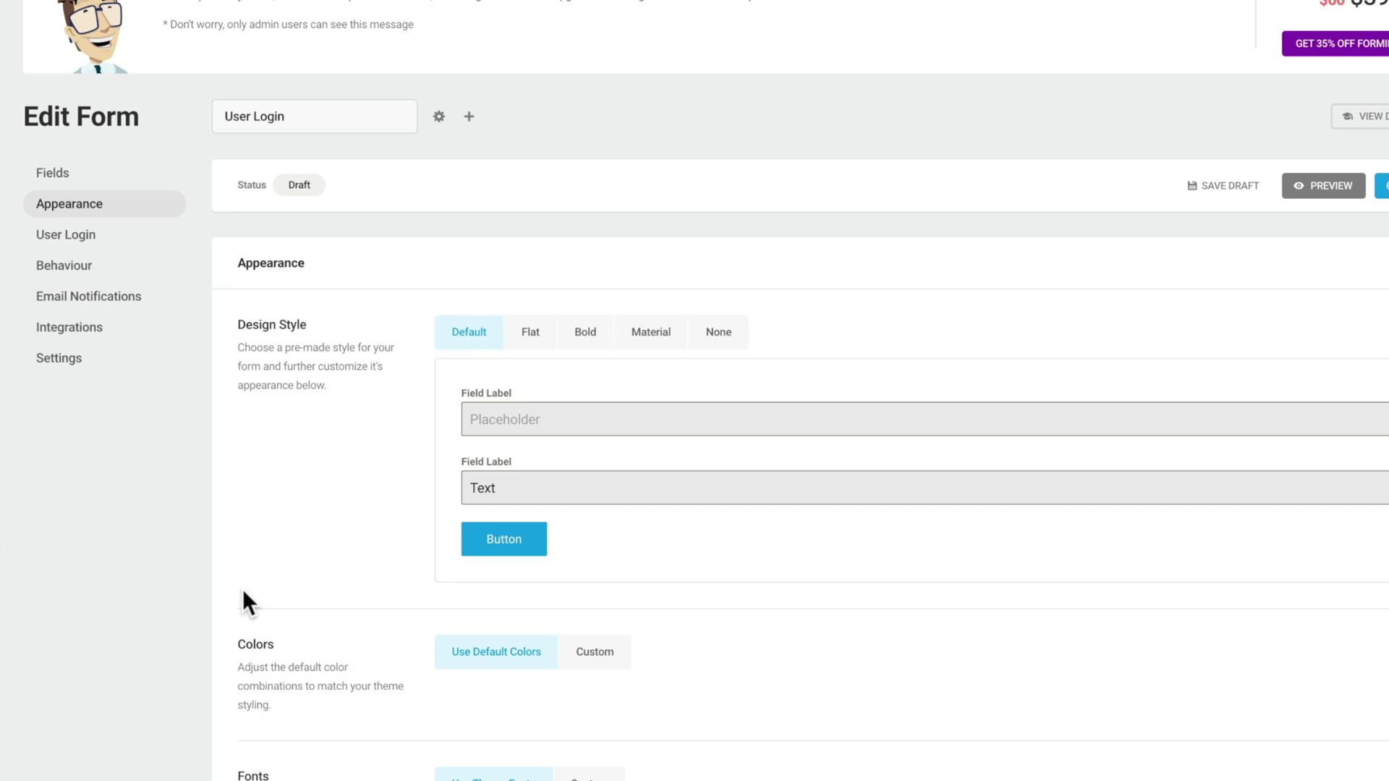
pyautogui.click(89, 236)
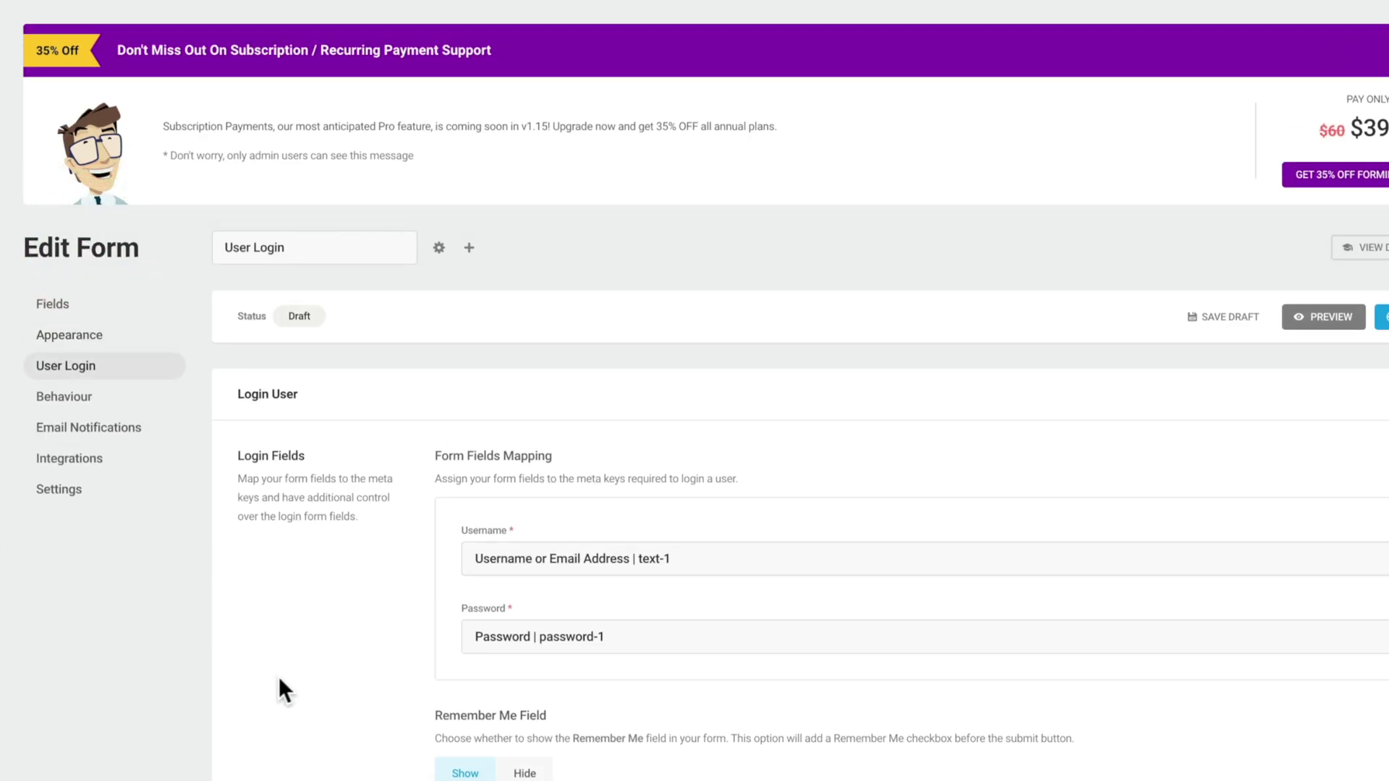
pyautogui.scroll(-3, 279, 691)
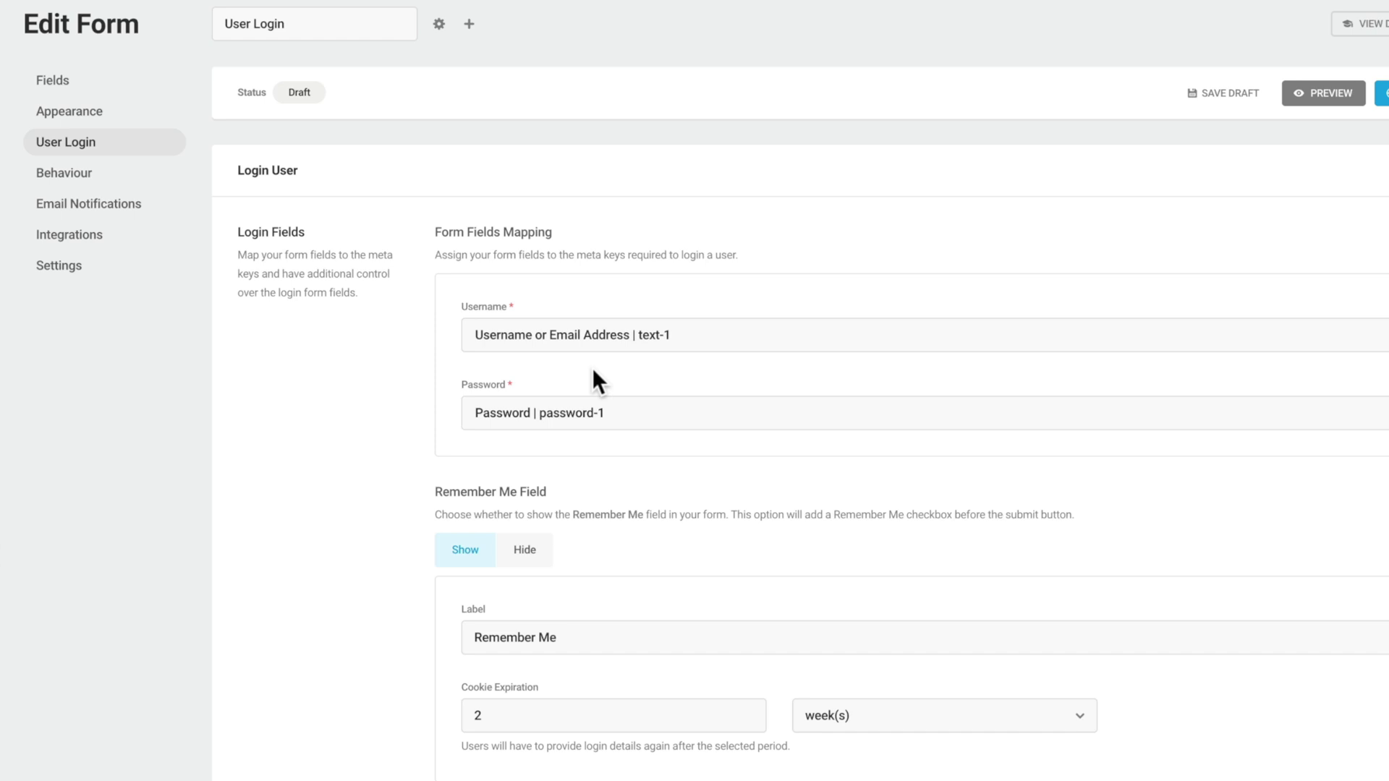
pyautogui.scroll(-1, 365, 560)
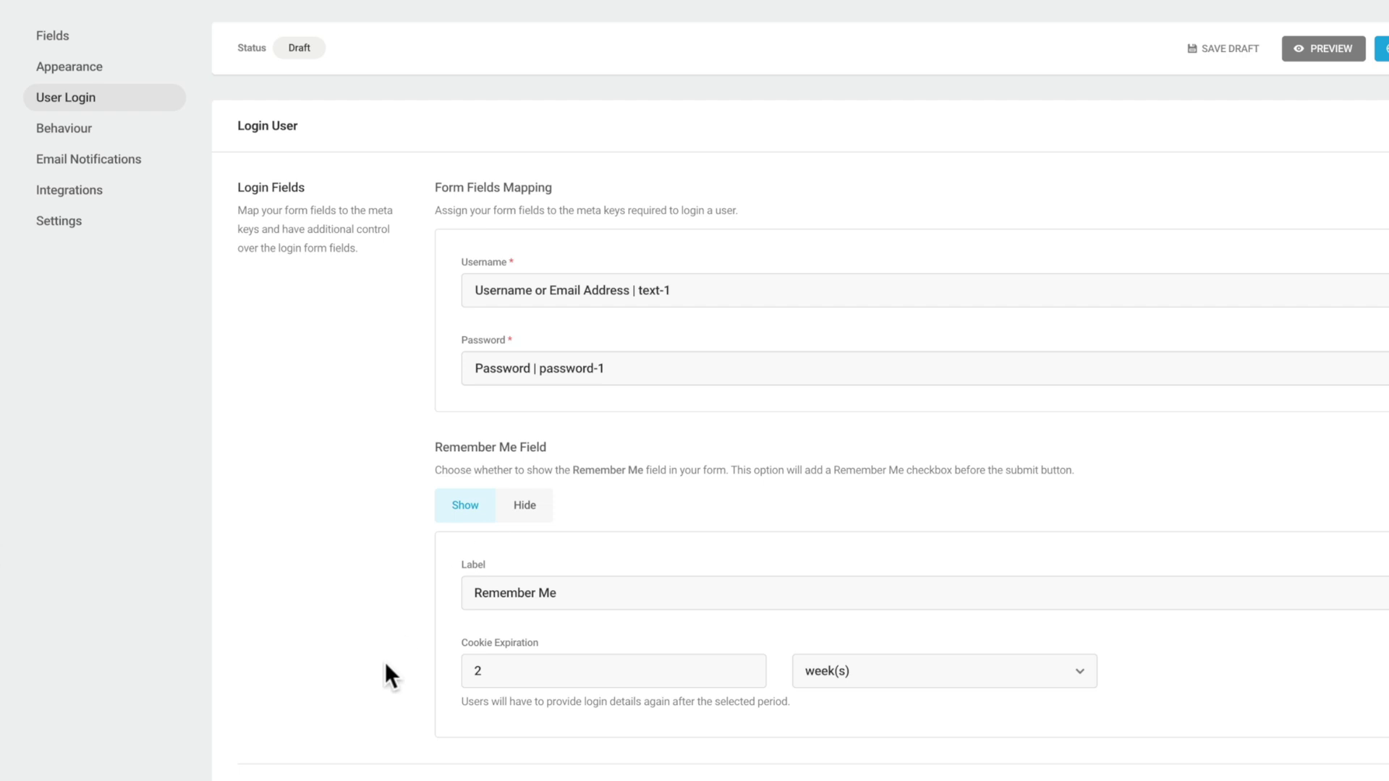
pyautogui.scroll(-1, 391, 673)
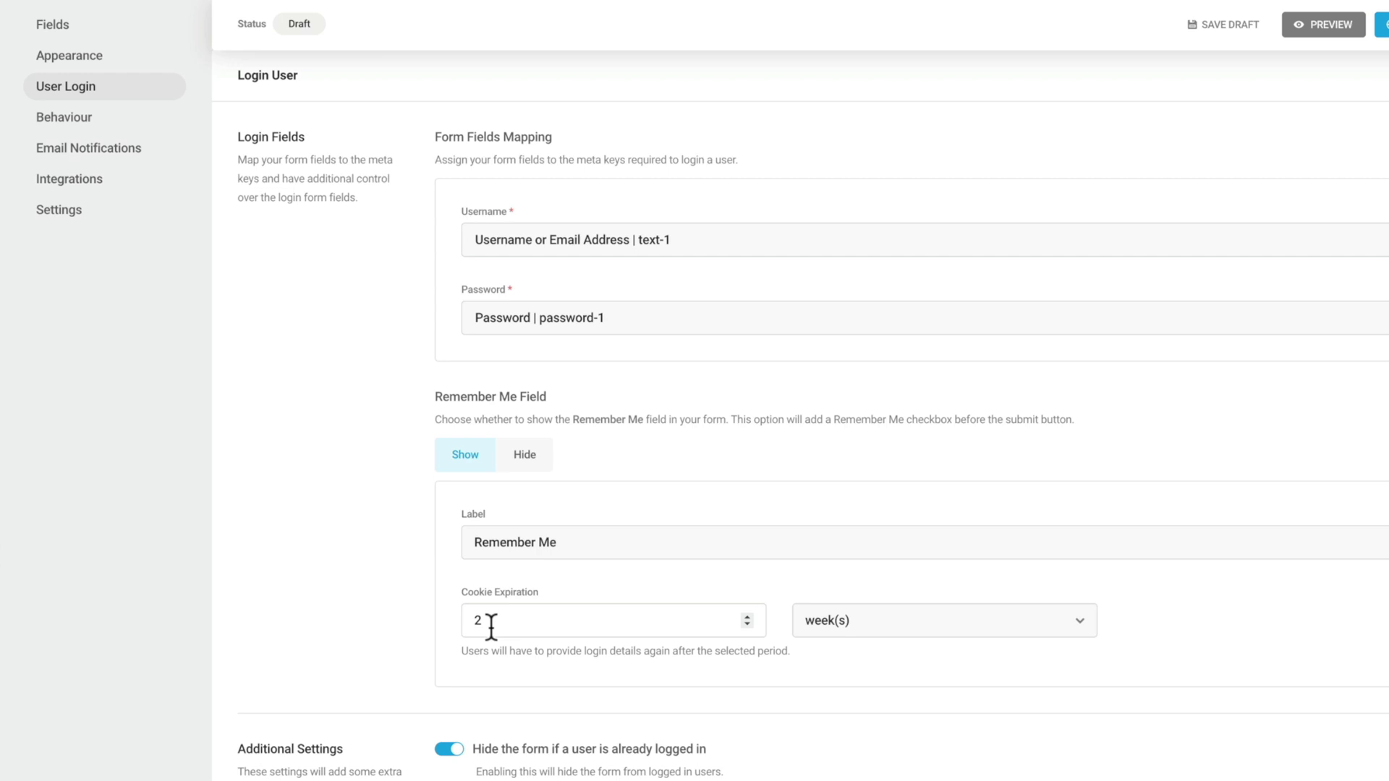
pyautogui.scroll(-5, 492, 626)
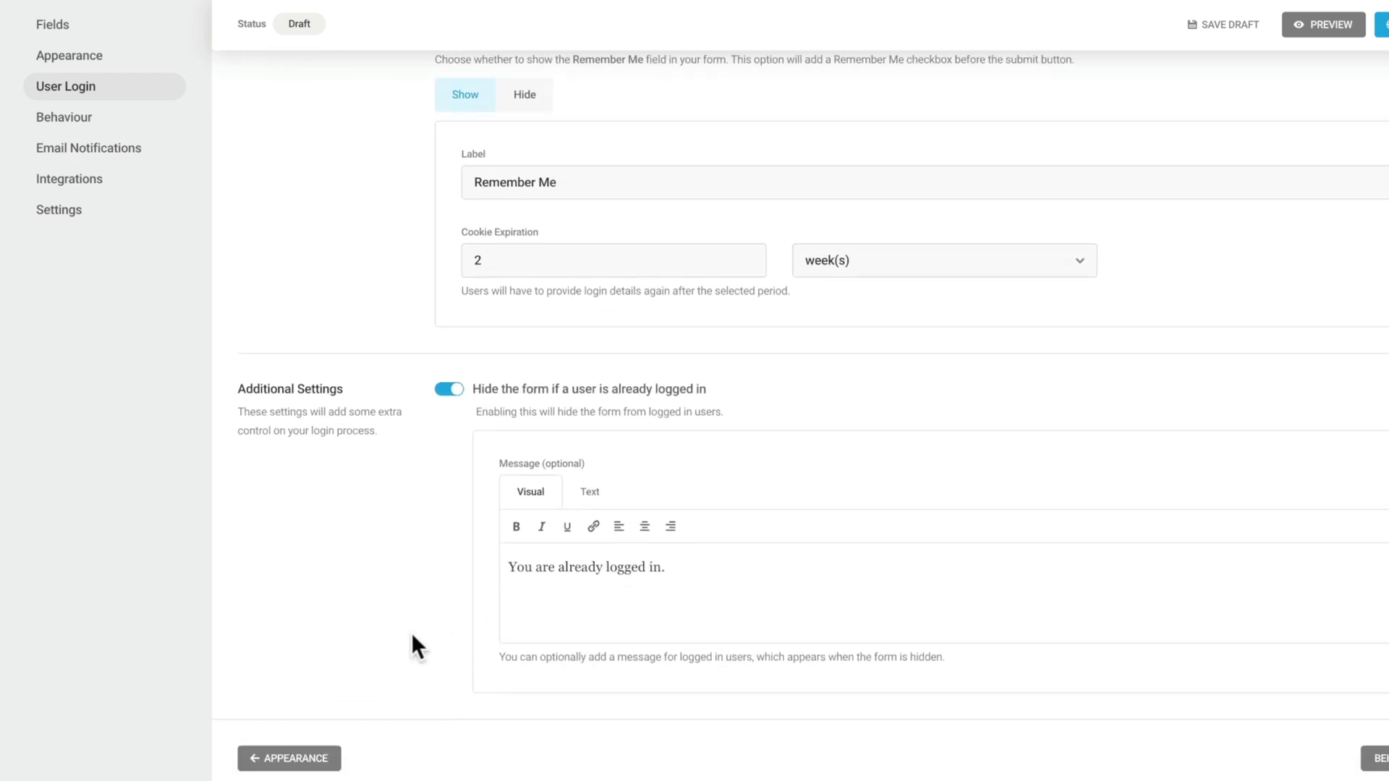
pyautogui.scroll(-1, 411, 633)
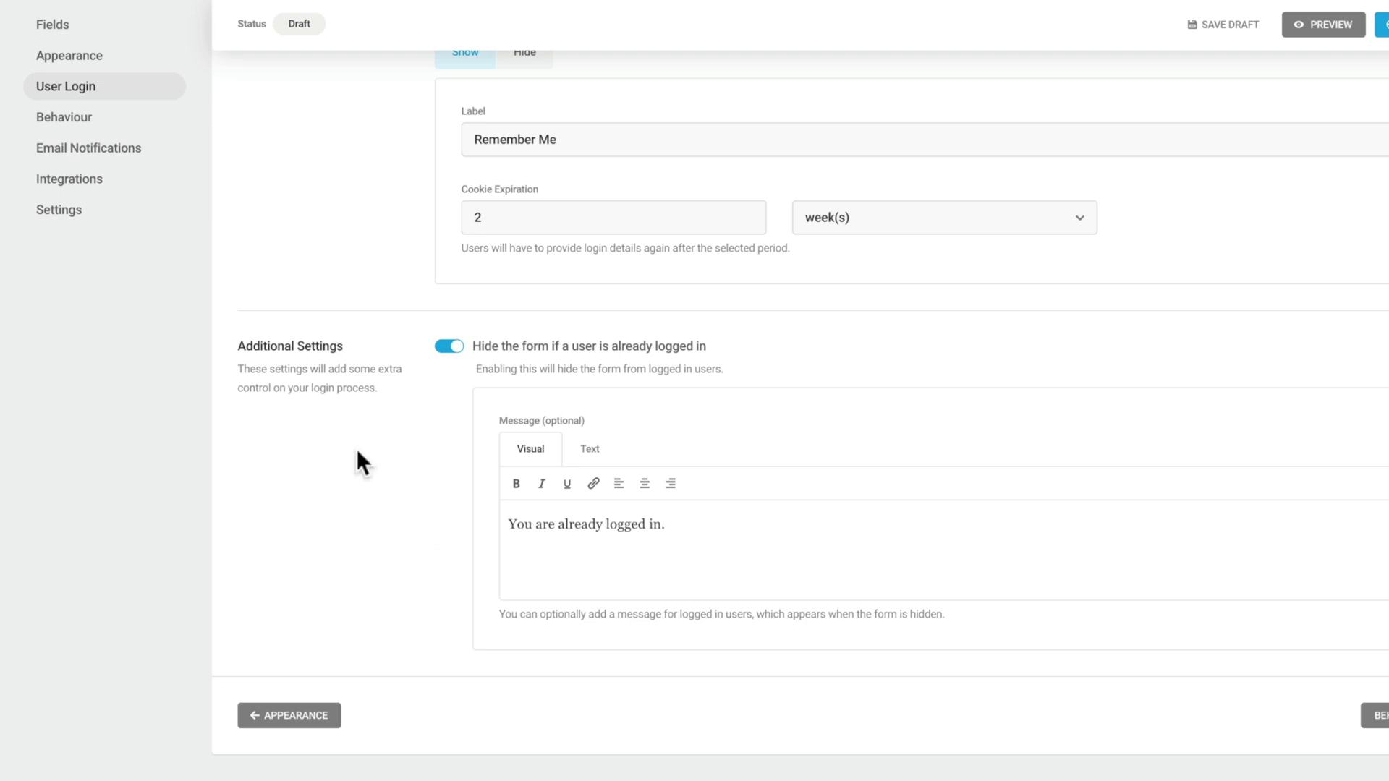
pyautogui.click(72, 117)
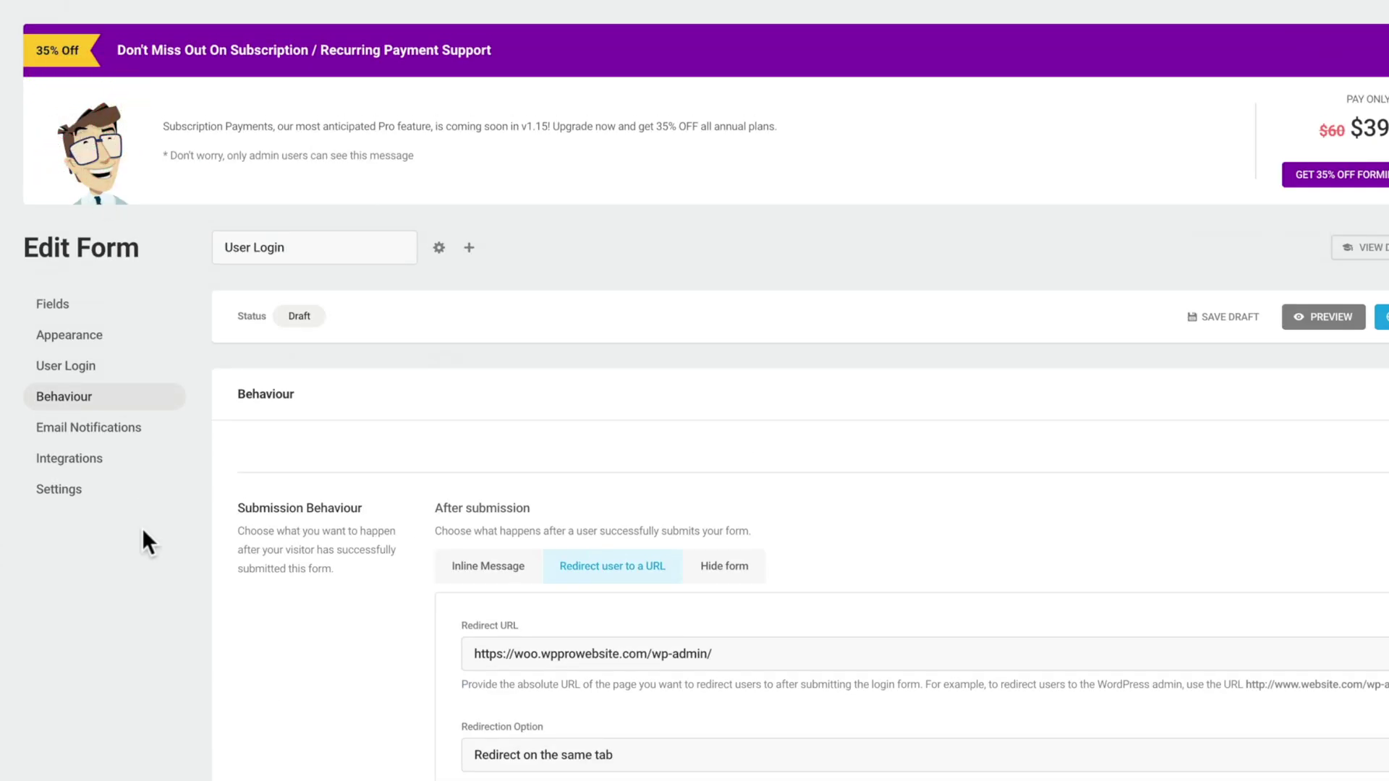
# Check the User Login form's Email Notifications, Integrations and Settings, then publish it (shortcode id 295)
pyautogui.click(95, 430)
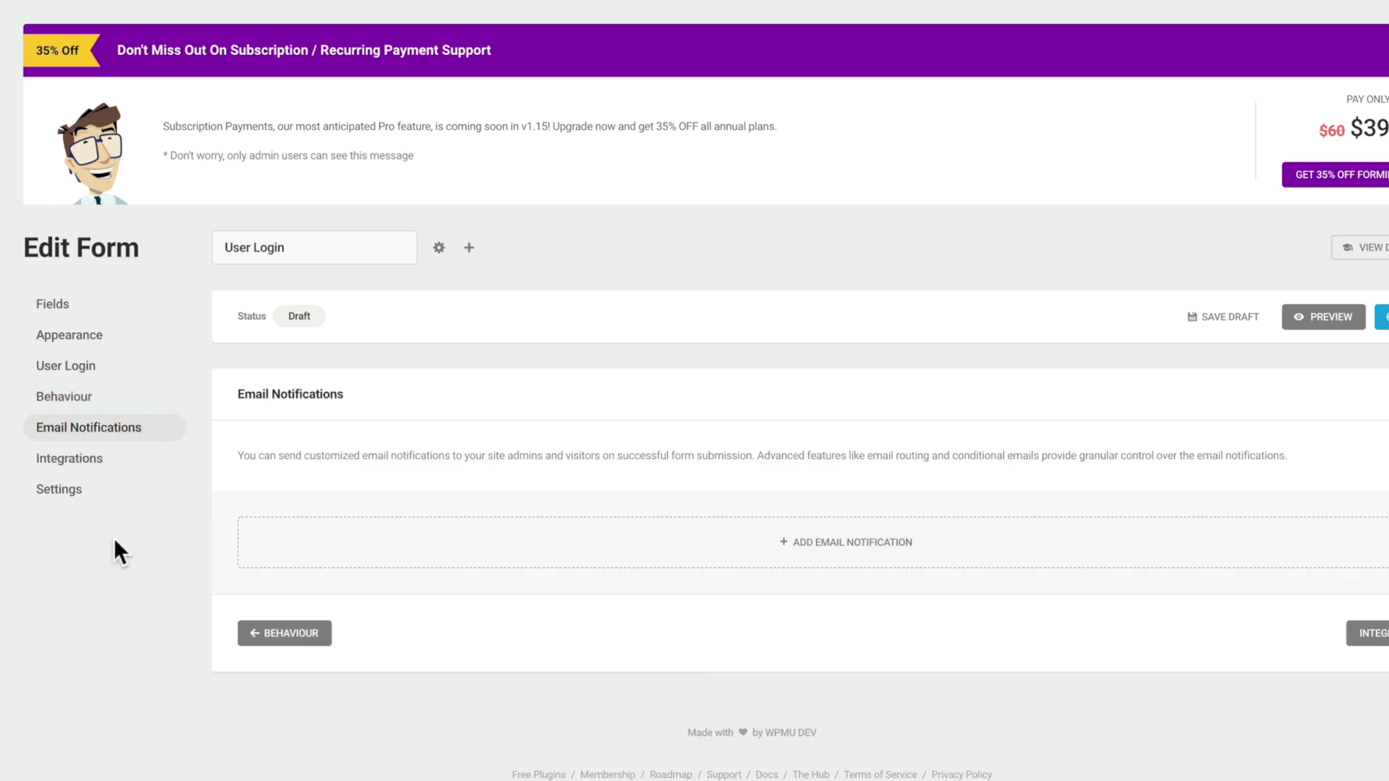
pyautogui.click(86, 461)
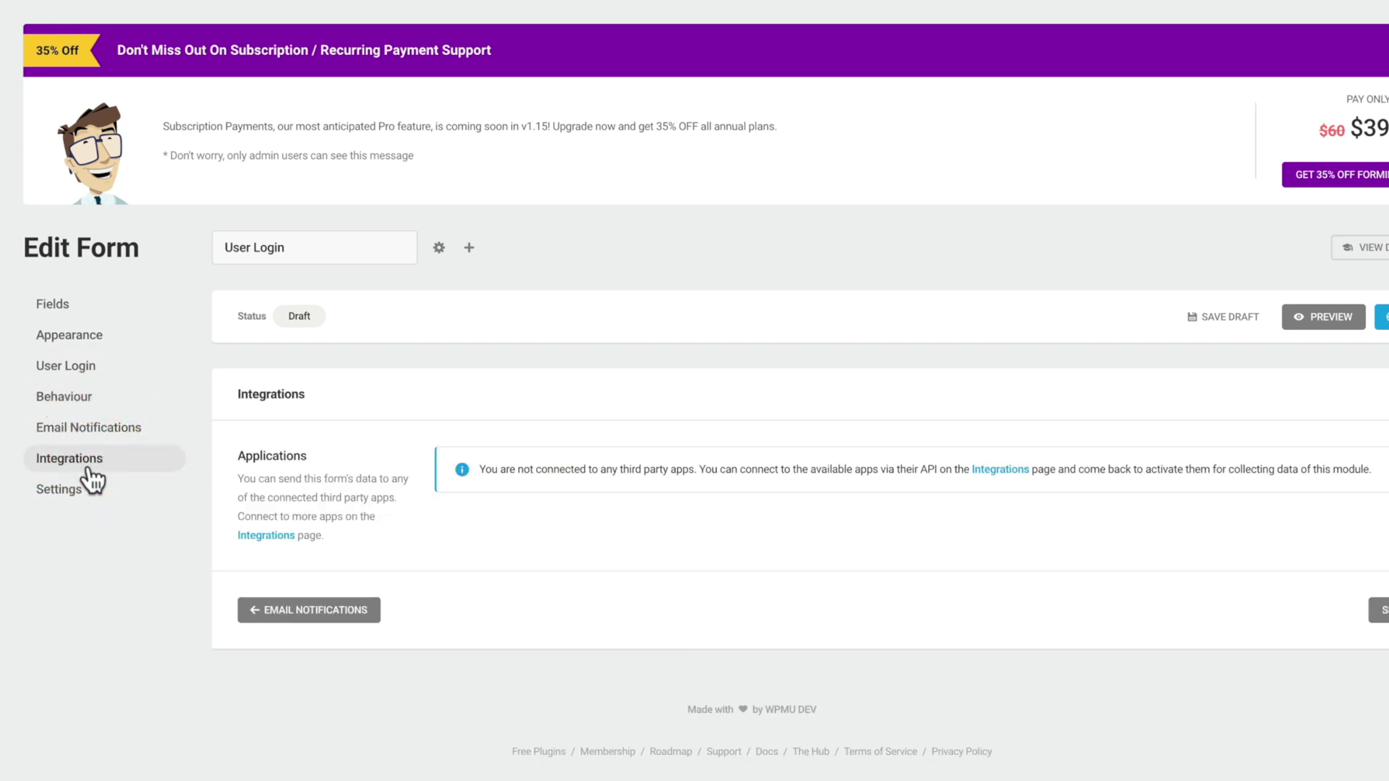
pyautogui.click(78, 489)
pyautogui.scroll(-2, 229, 651)
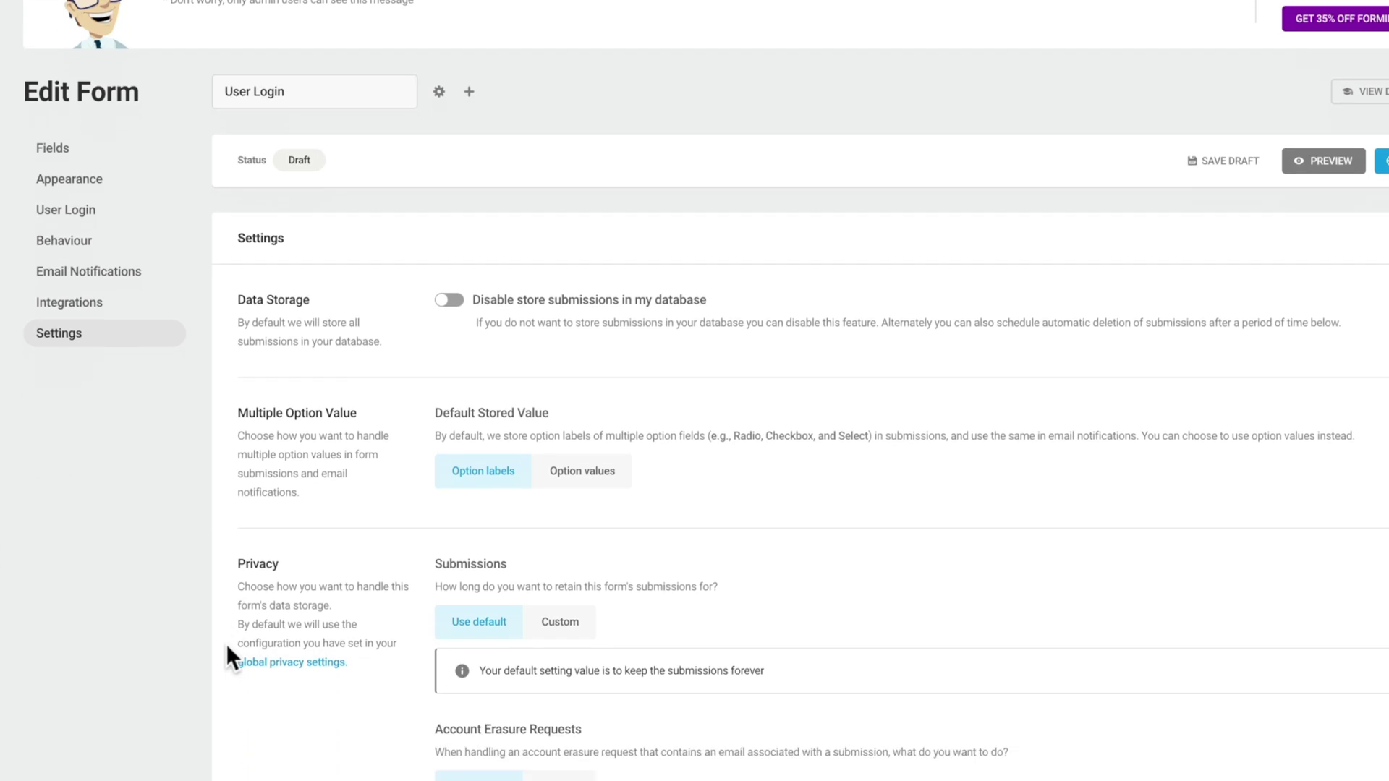
pyautogui.scroll(-4, 225, 644)
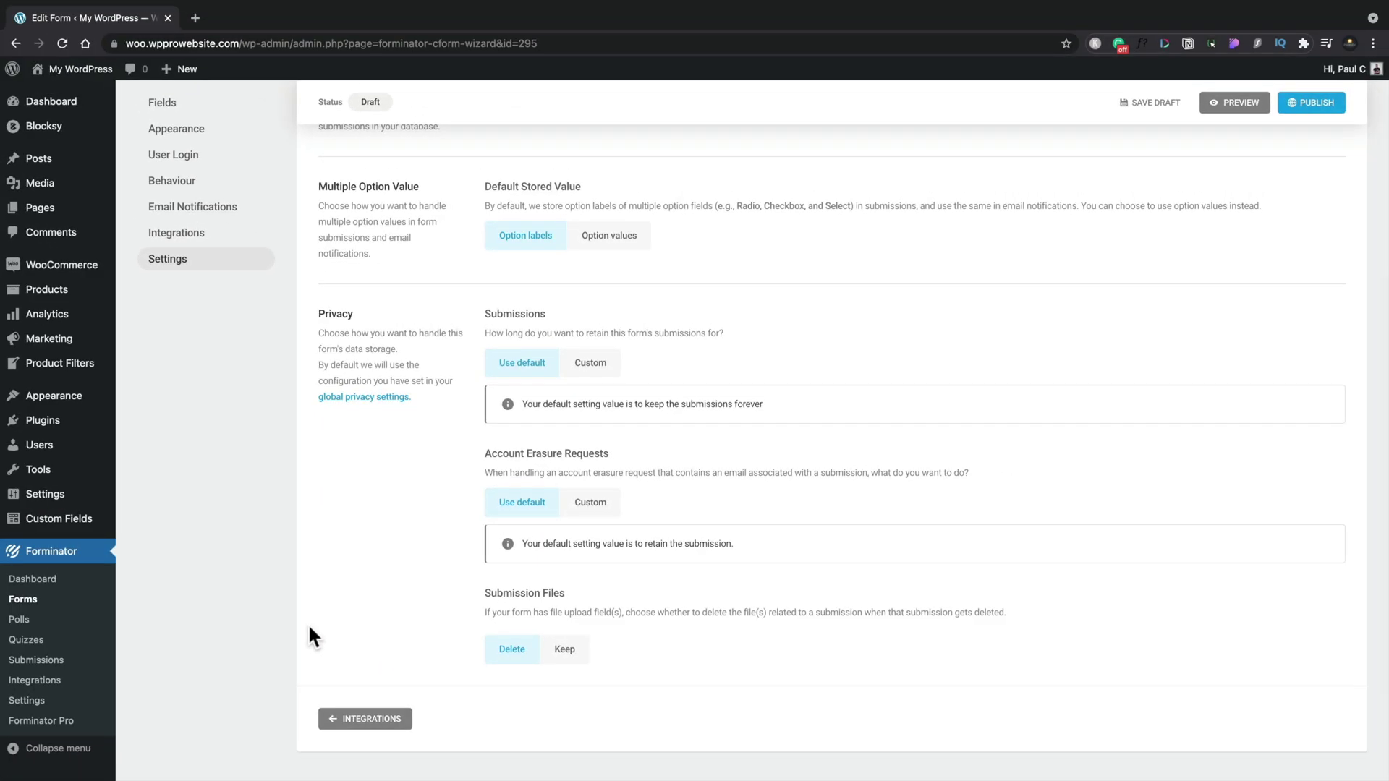
pyautogui.scroll(5, 307, 622)
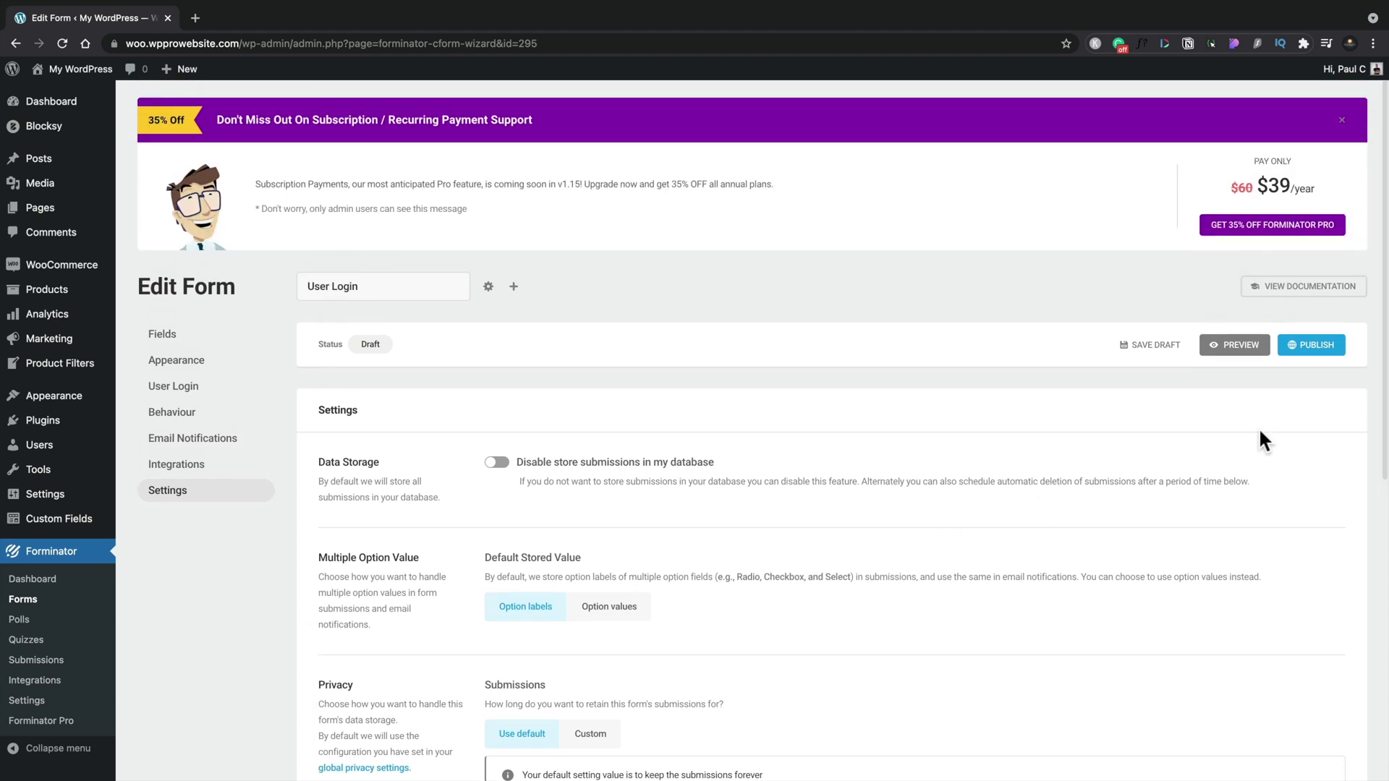
pyautogui.click(1318, 354)
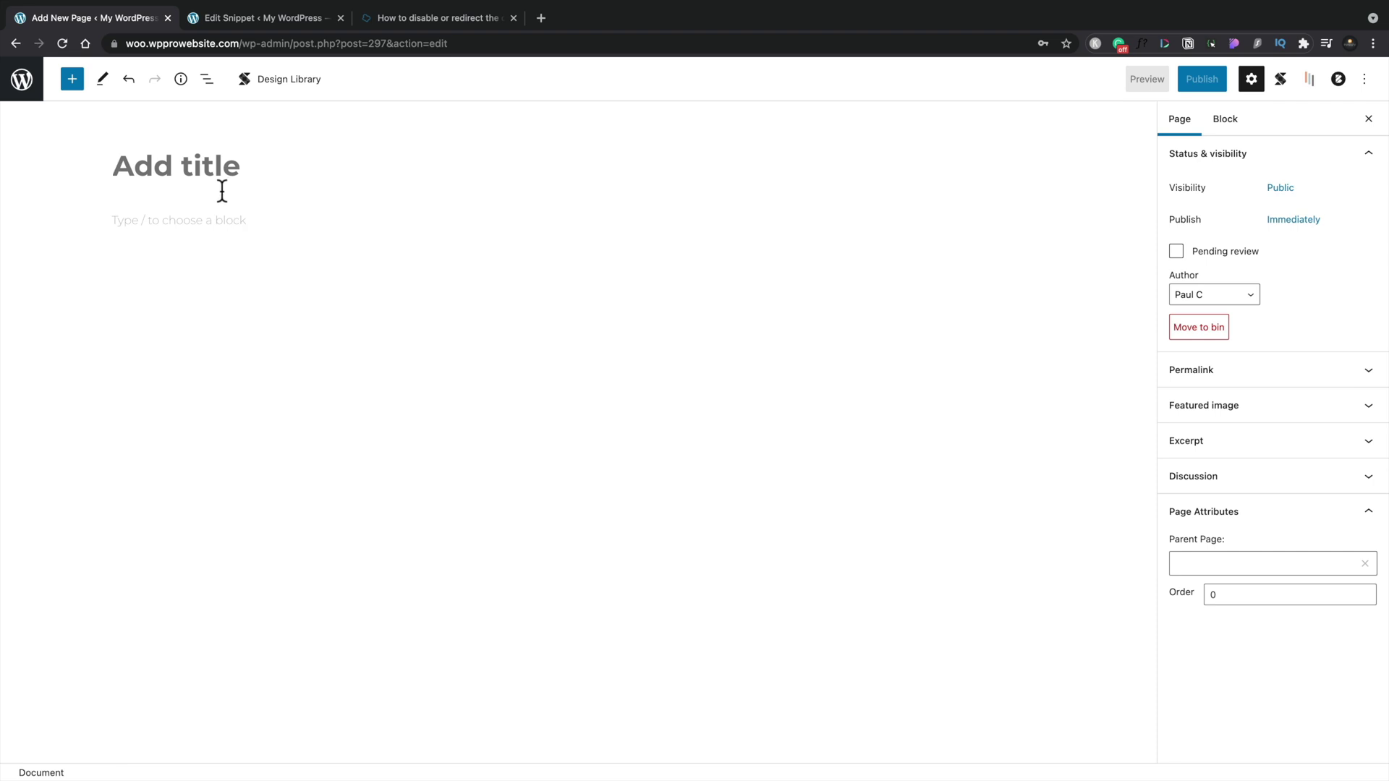
# Title the new page 'Registration' and add a Container block to it
pyautogui.click(211, 170)
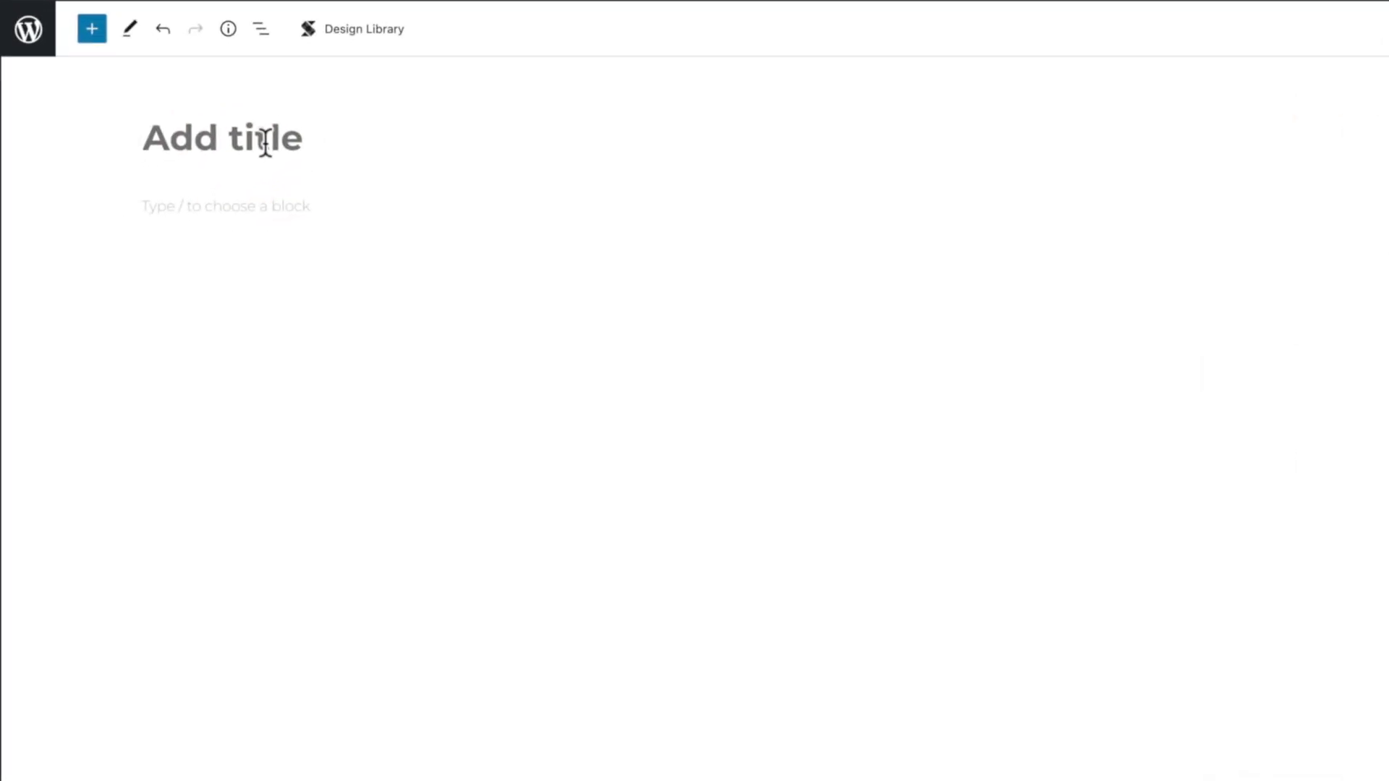
pyautogui.write('Registration')
pyautogui.click(261, 194)
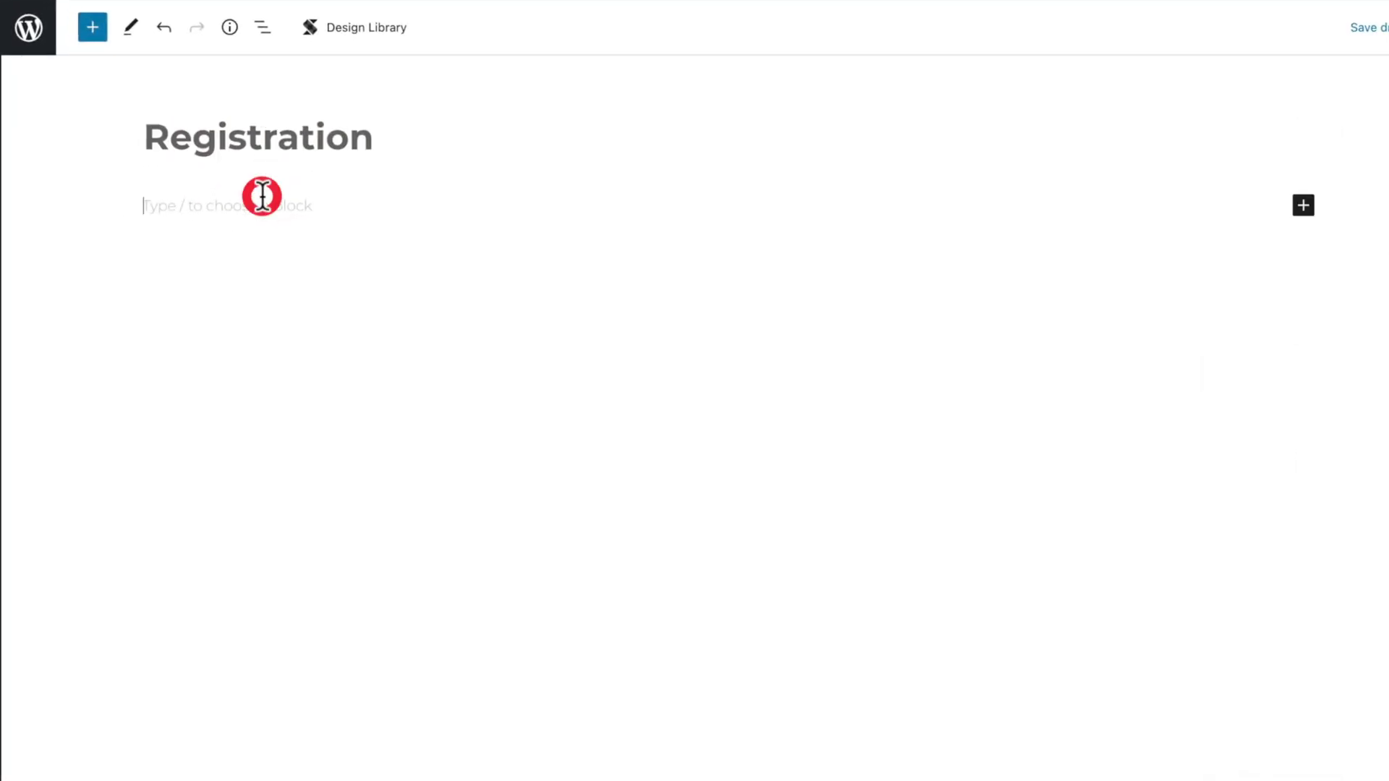
pyautogui.write('/')
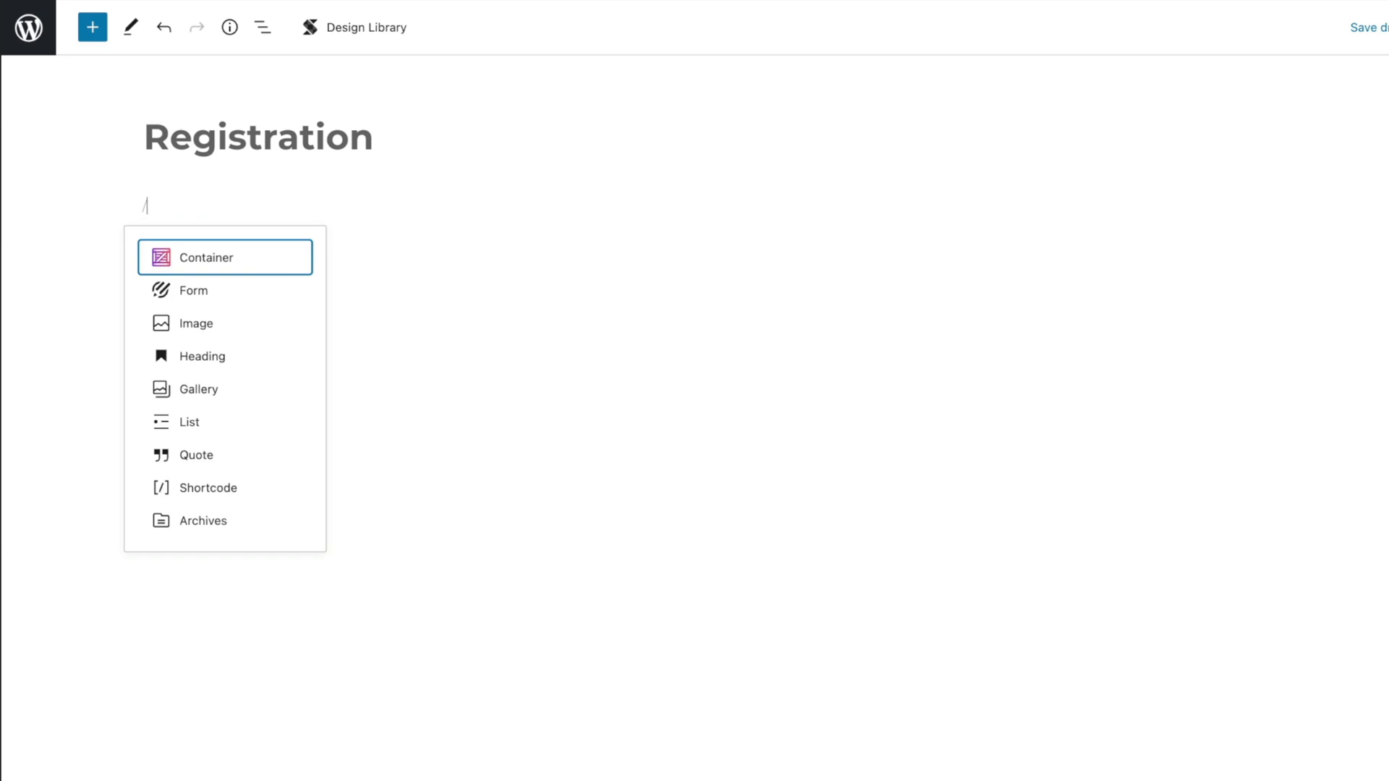
pyautogui.click(241, 259)
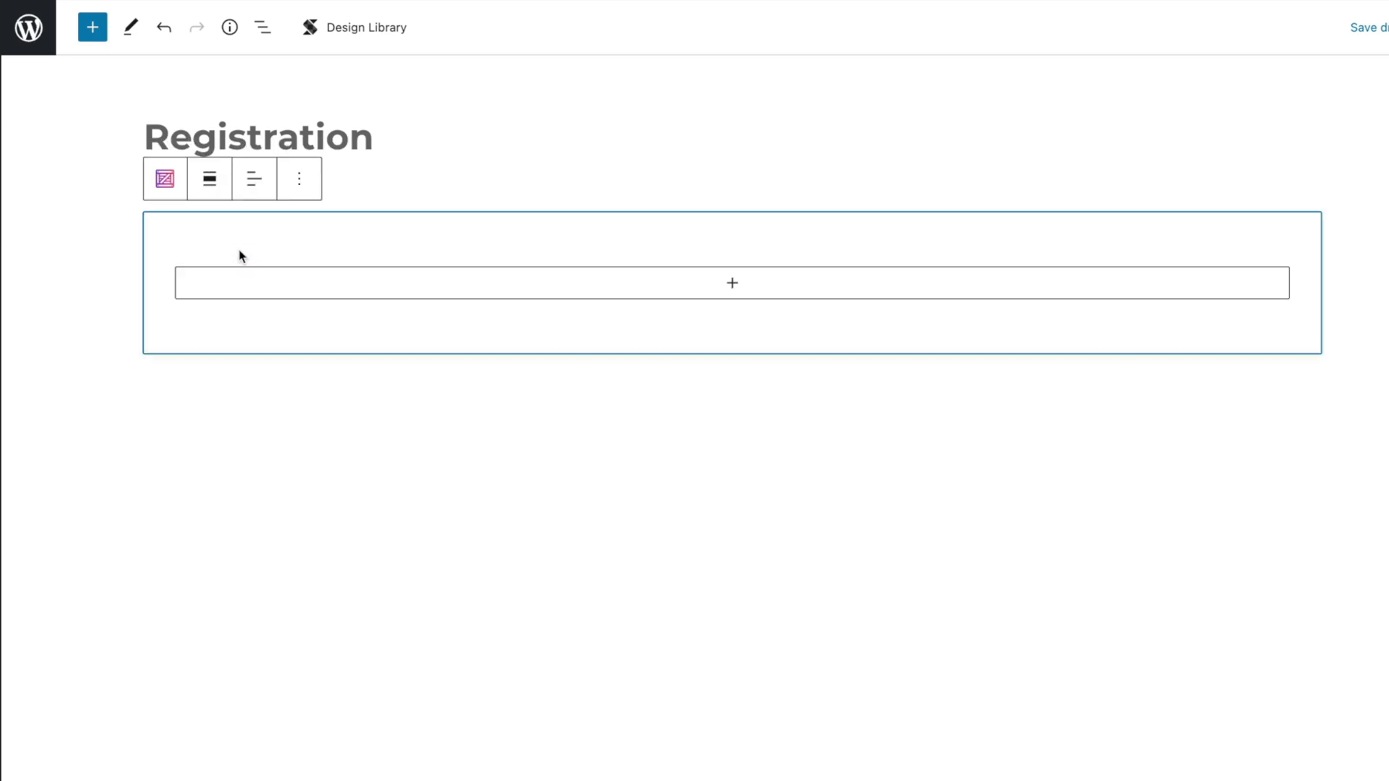
# Insert a Forminator Form block showing the User Registration form and publish the page
pyautogui.click(731, 283)
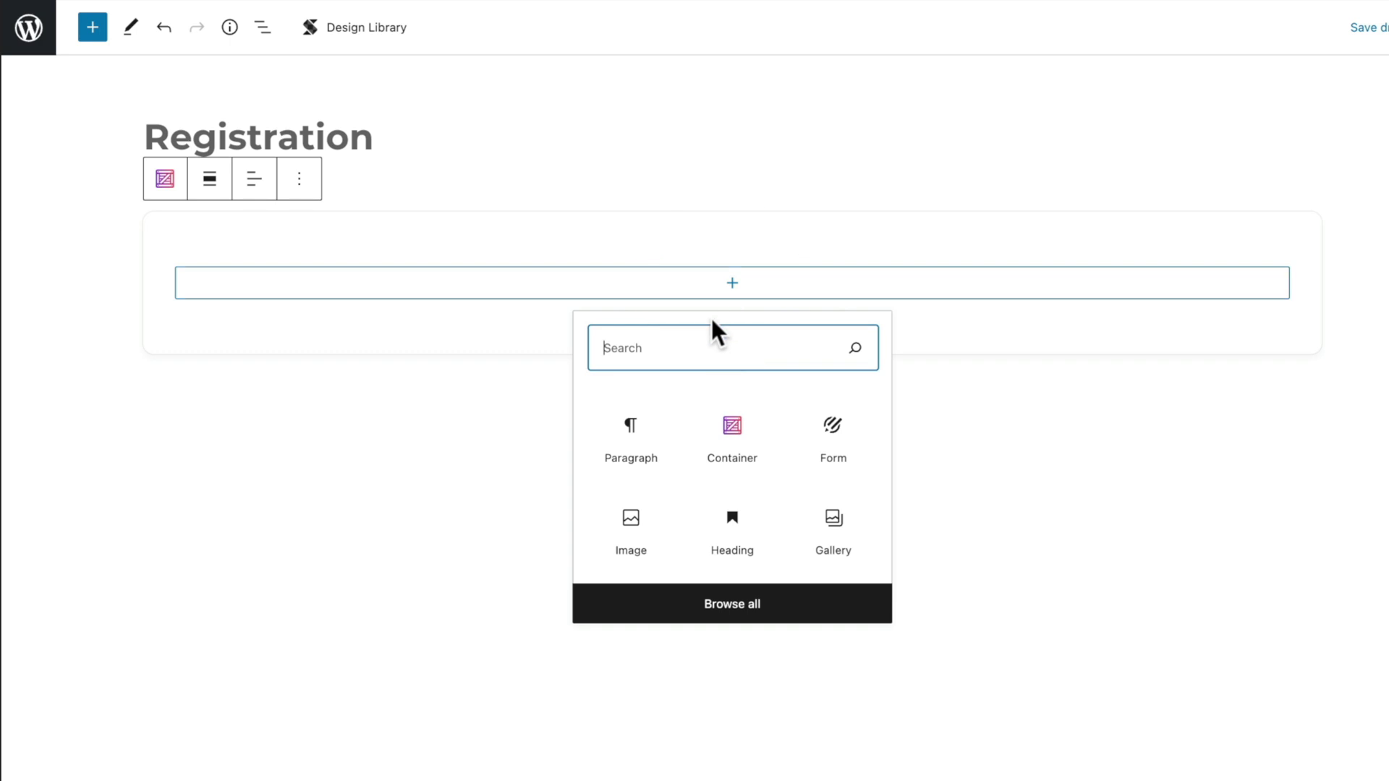
pyautogui.click(832, 431)
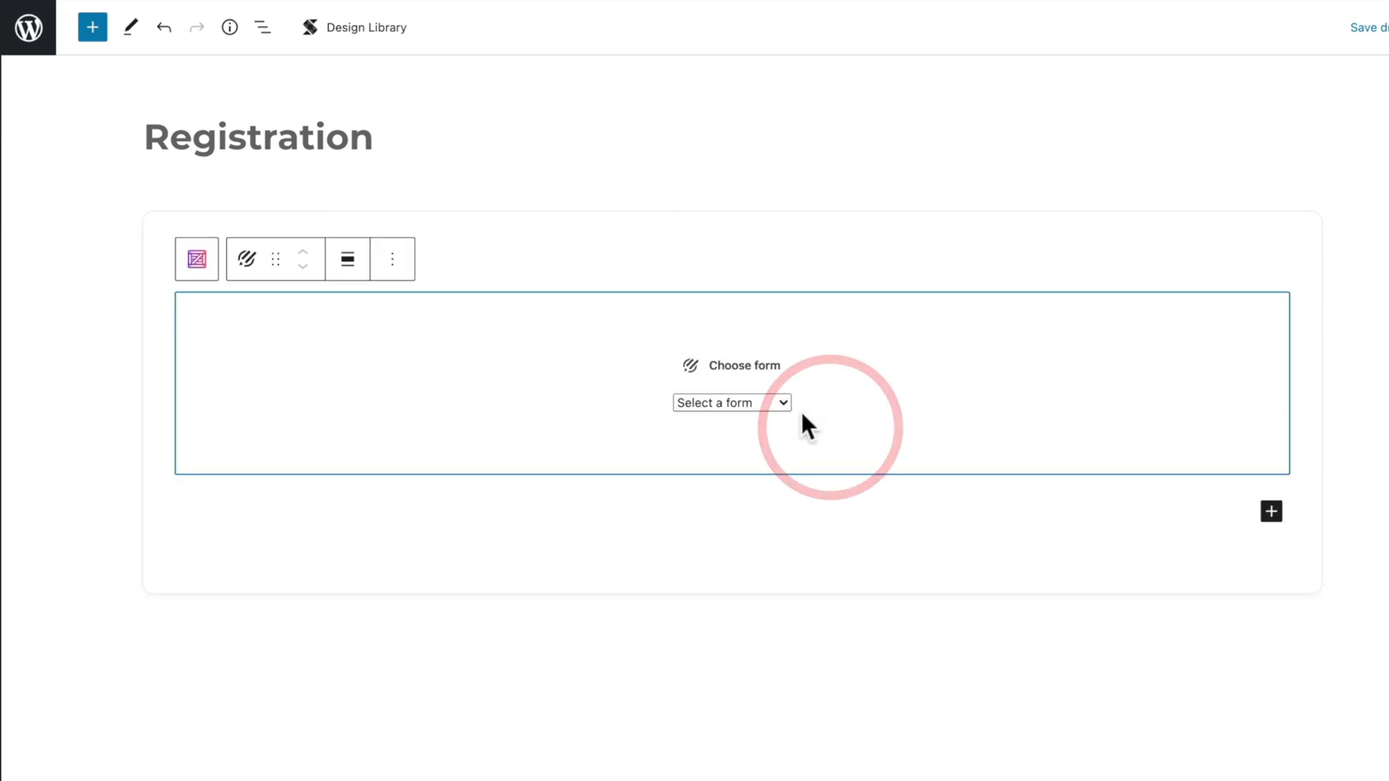
pyautogui.click(783, 403)
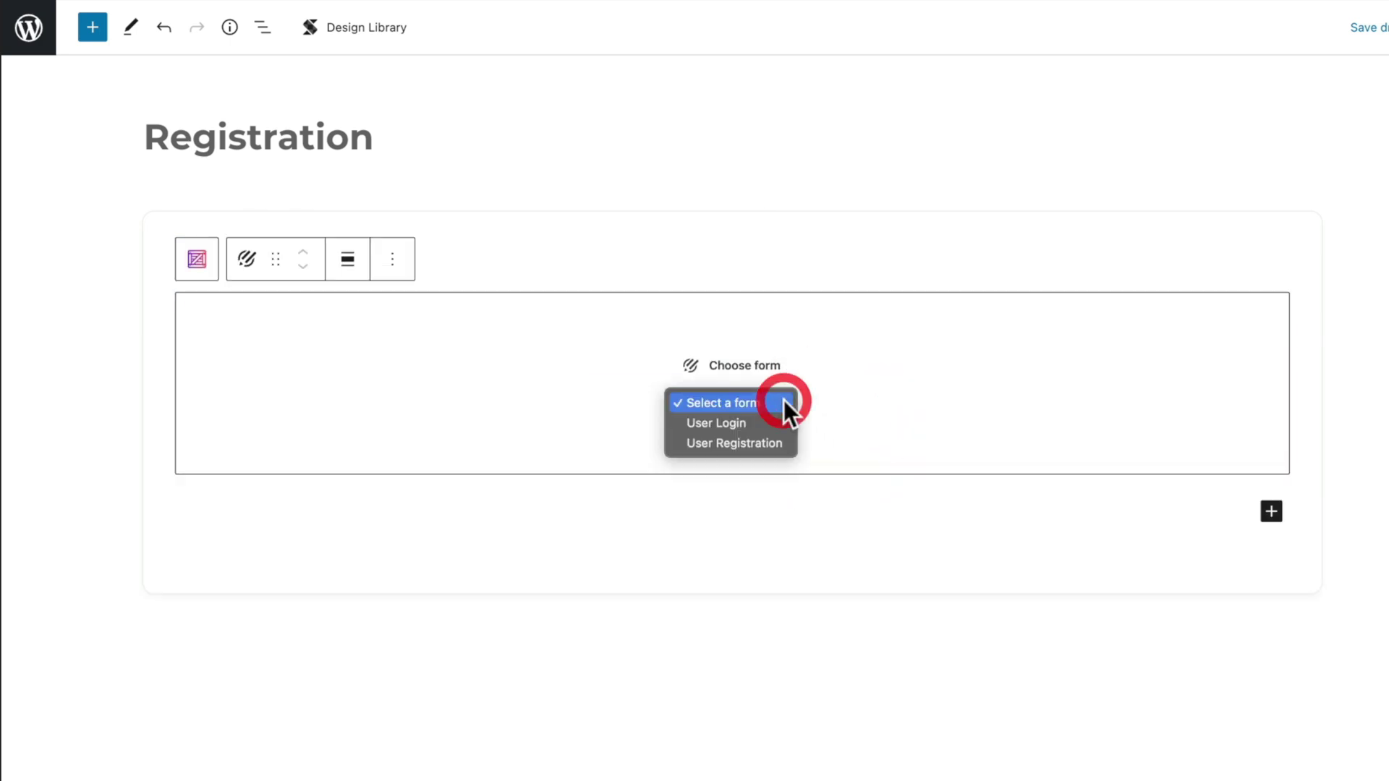
pyautogui.click(757, 443)
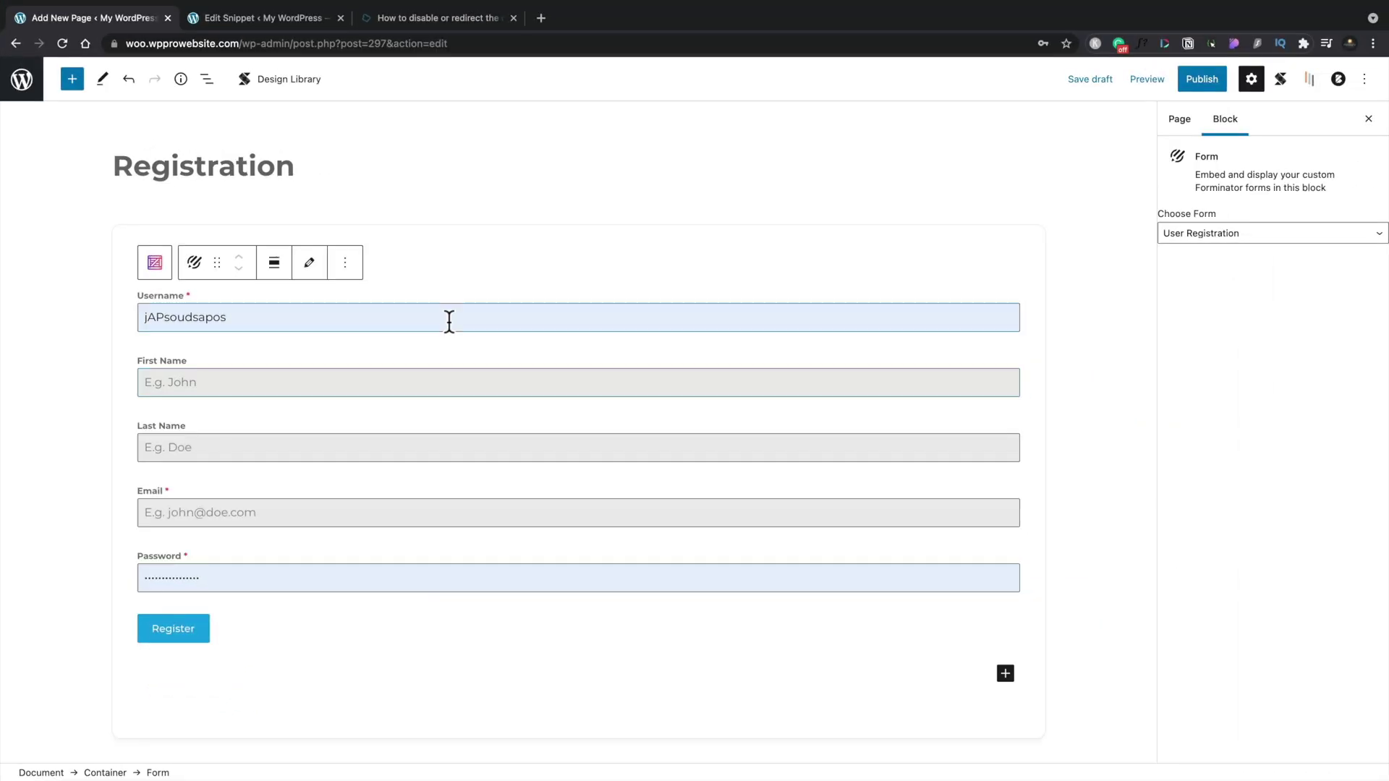
pyautogui.click(1207, 78)
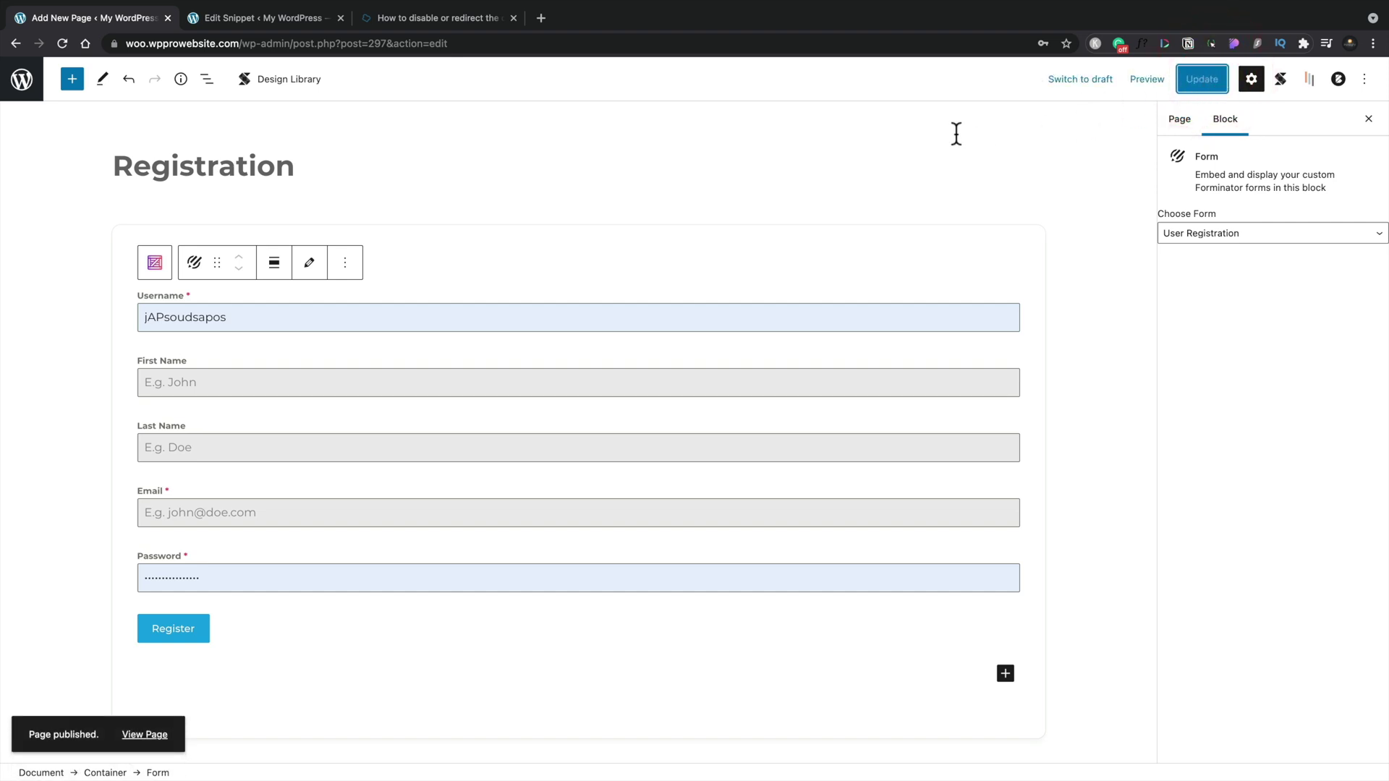
# Start another new page titled 'Login' from the admin area
pyautogui.click(20, 80)
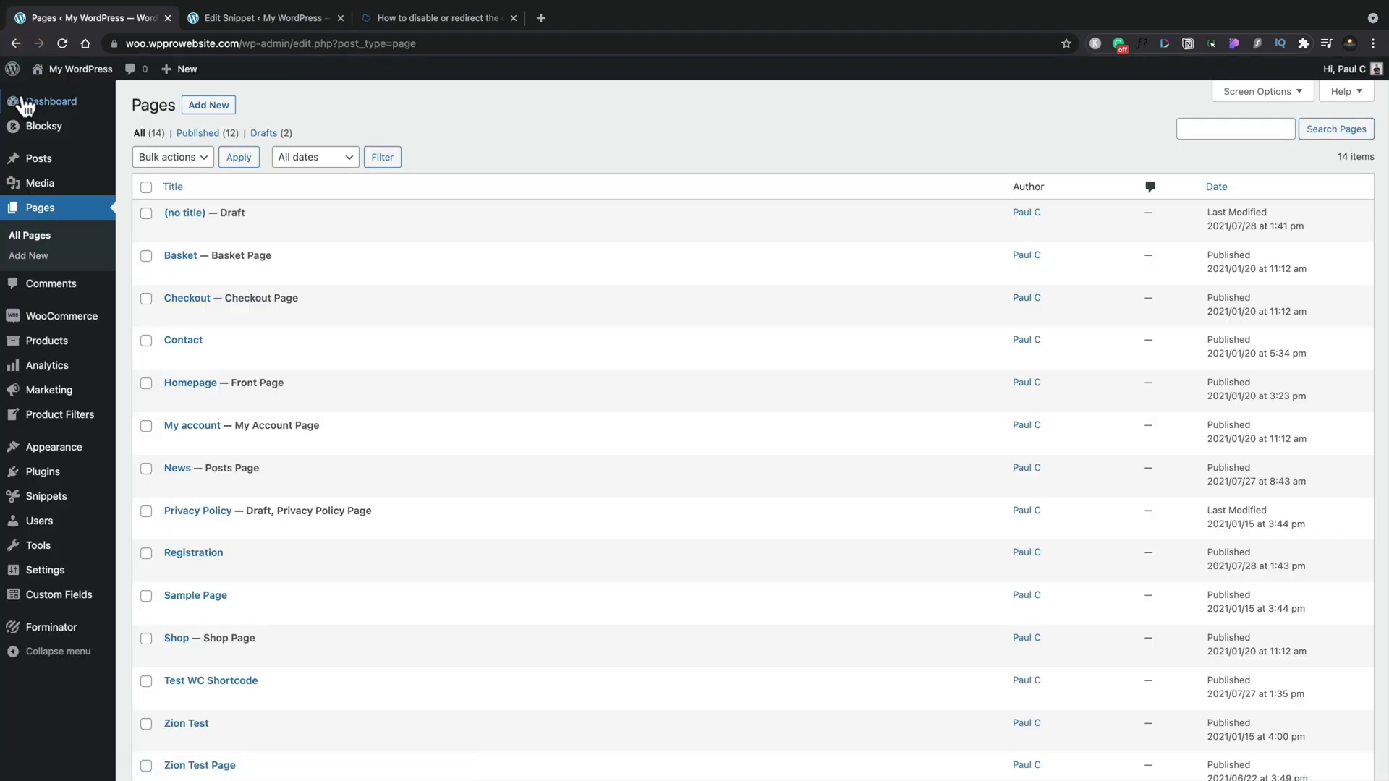
pyautogui.click(209, 108)
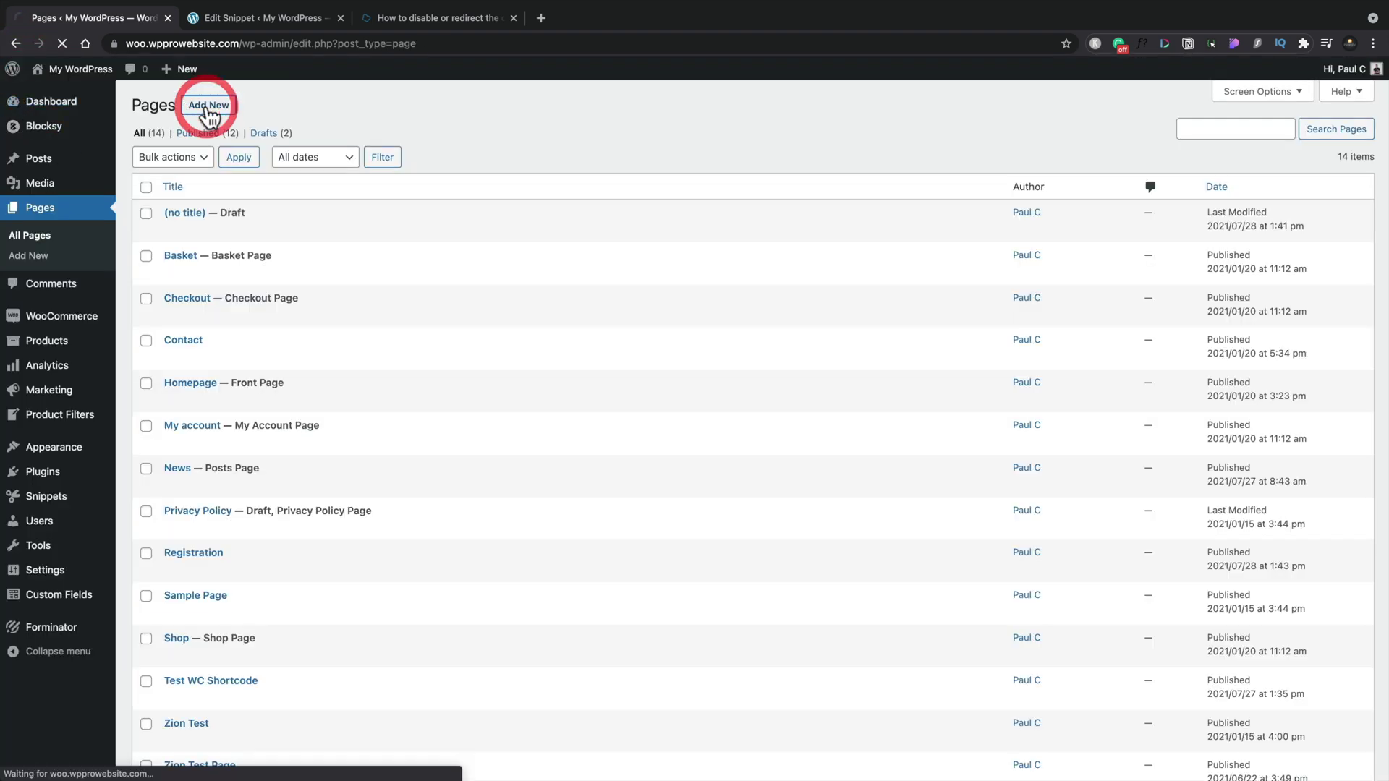
pyautogui.write('Login')
pyautogui.press('Return')
# Add a Container with a Forminator Form block embedding User Login, and publish the page
pyautogui.write('/')
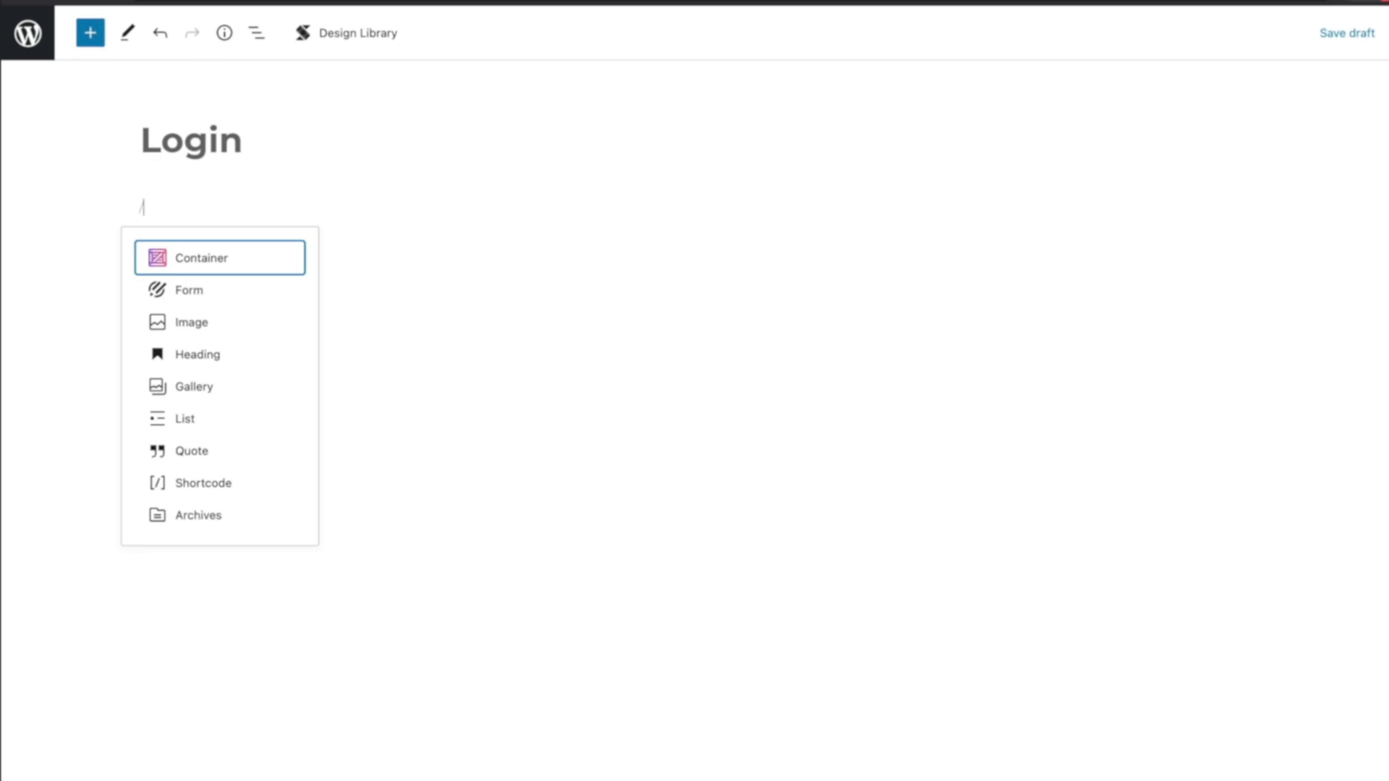
pyautogui.click(216, 262)
pyautogui.click(241, 290)
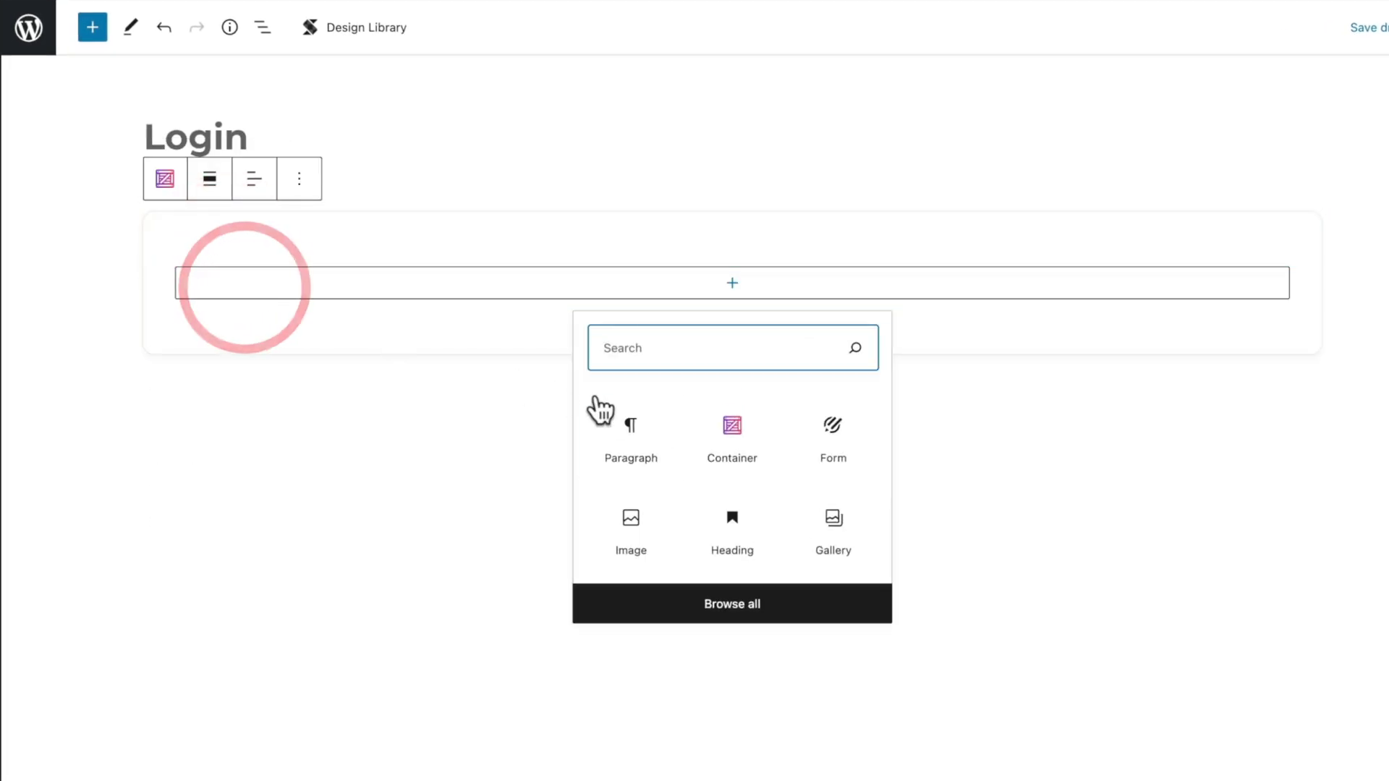
pyautogui.click(832, 463)
pyautogui.click(786, 403)
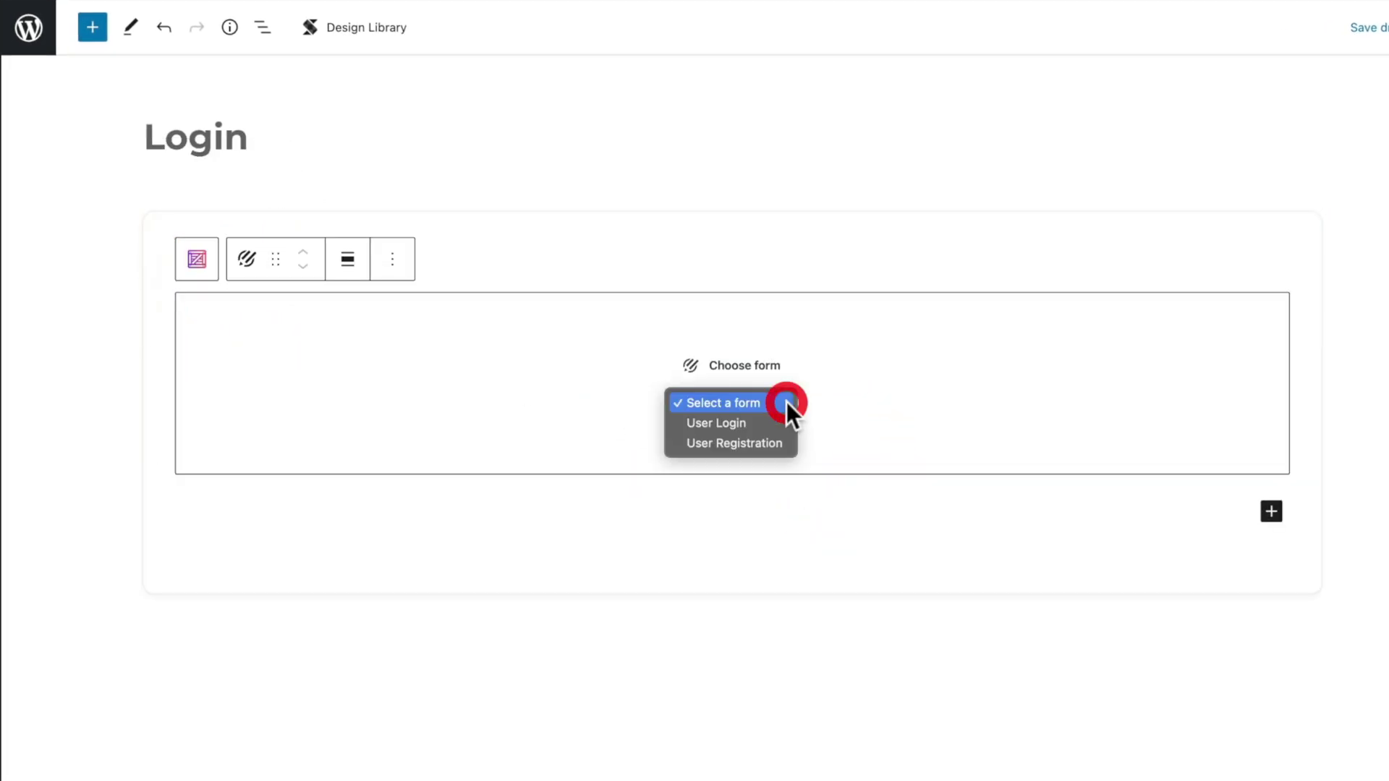
pyautogui.click(763, 424)
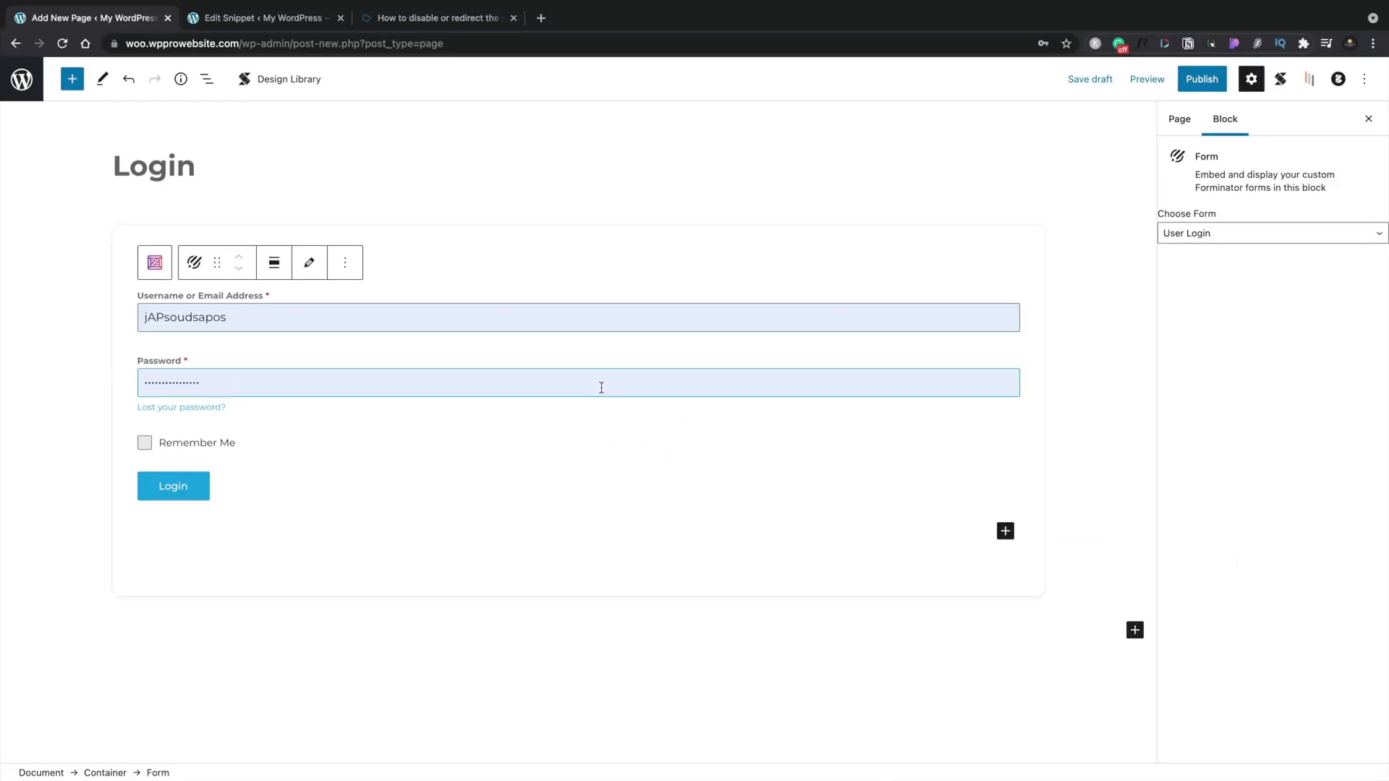
pyautogui.click(1204, 84)
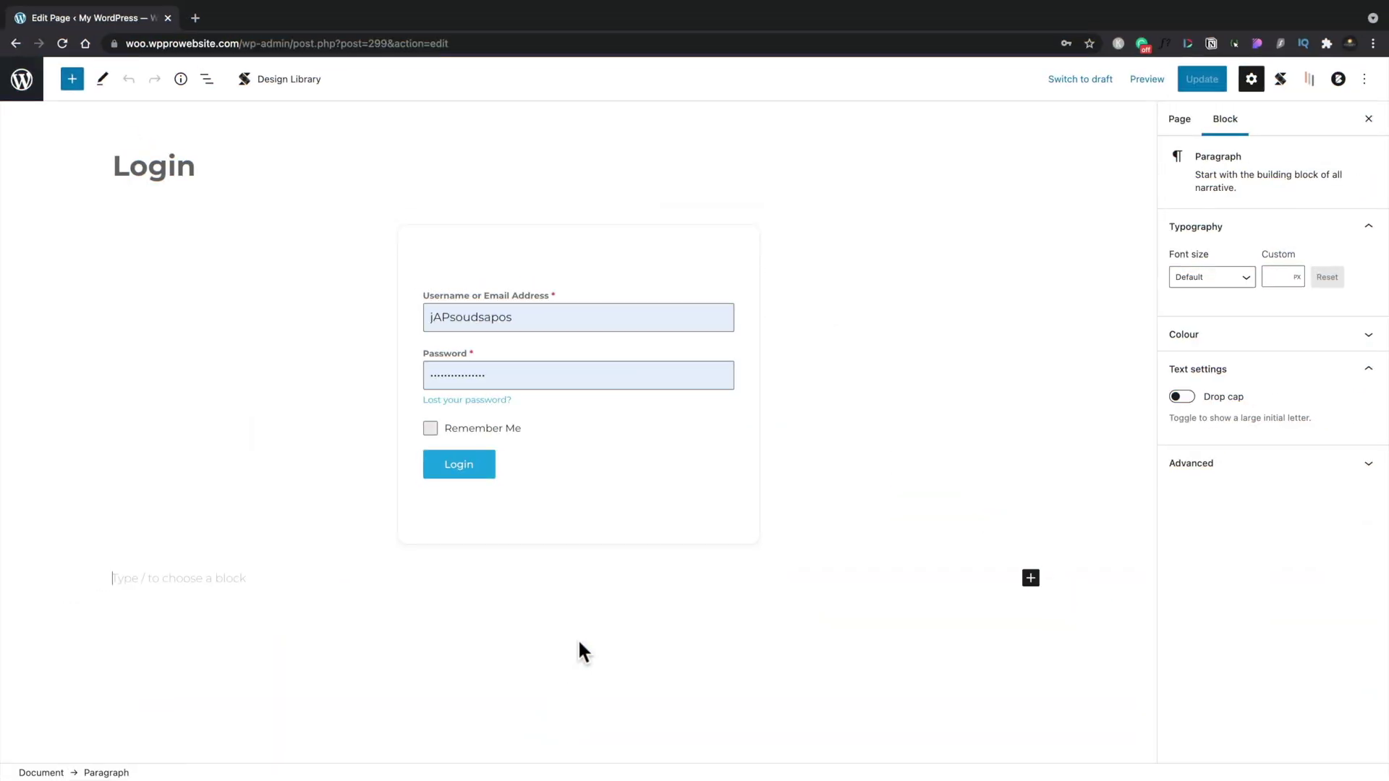
# Preview the Login page in a new tab, then select its URL to change it to /registration/
pyautogui.click(1146, 81)
pyautogui.click(1101, 211)
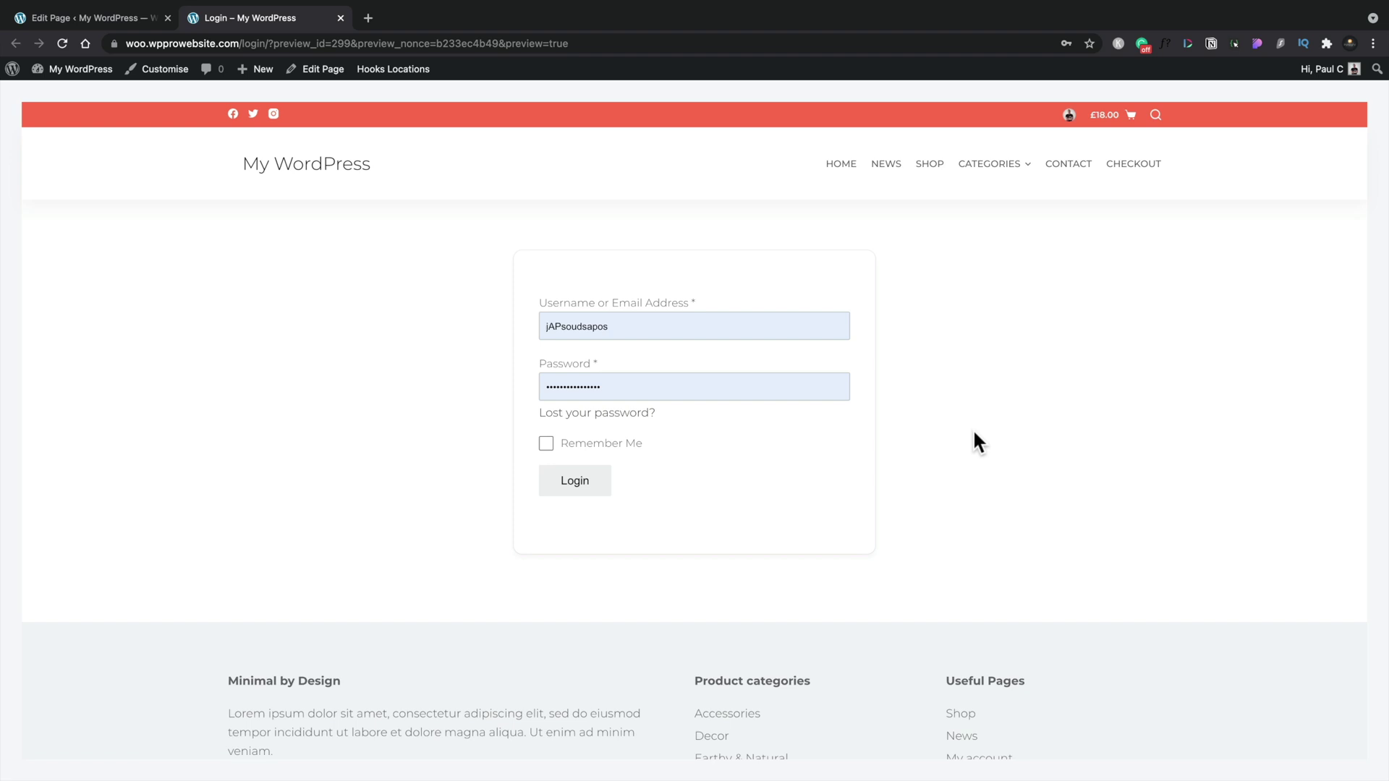
pyautogui.click(325, 48)
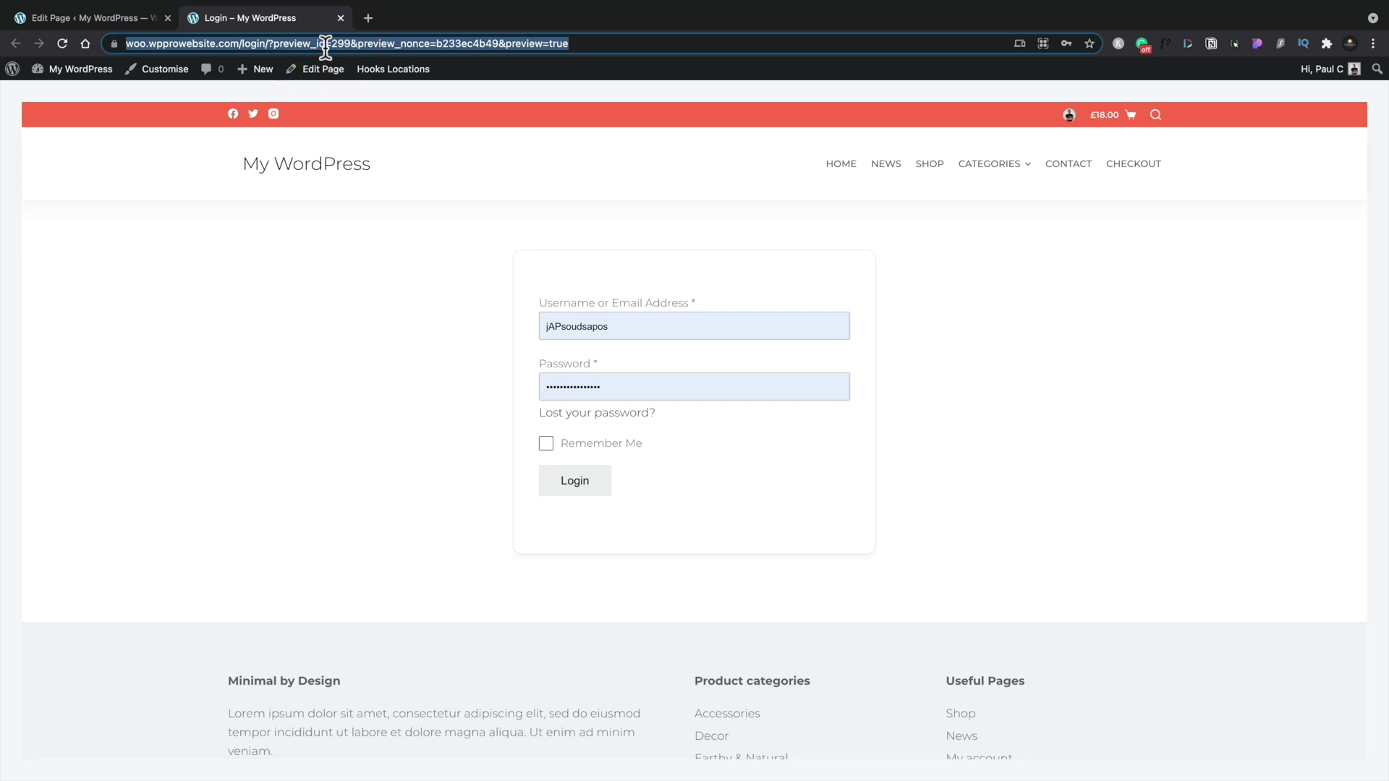